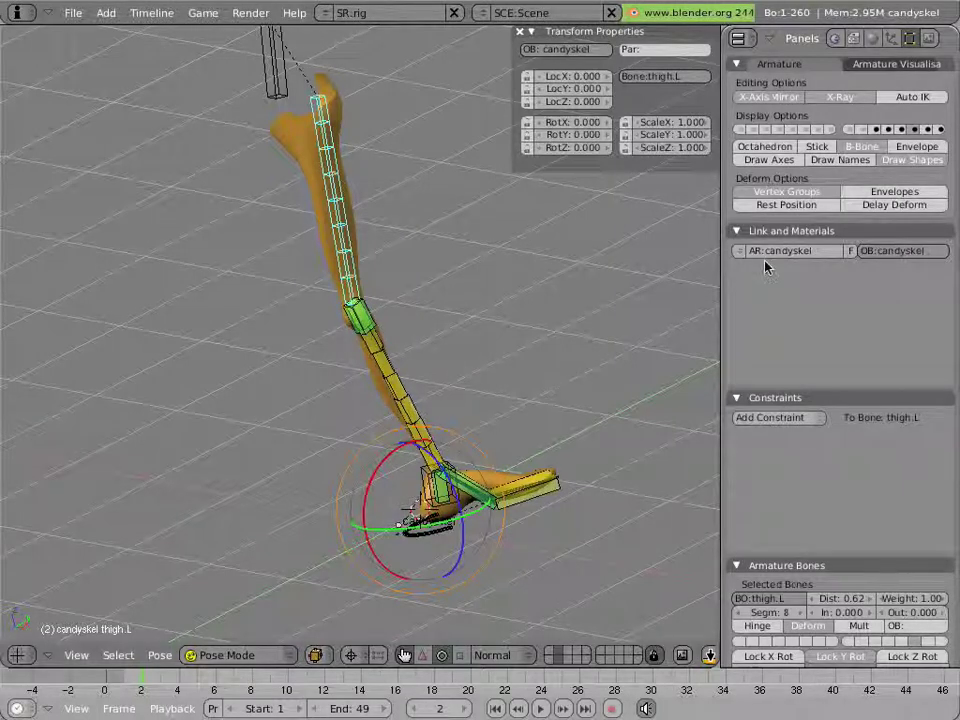
- Clear the location of every bone in the pose with Alt+G
click(904, 131)
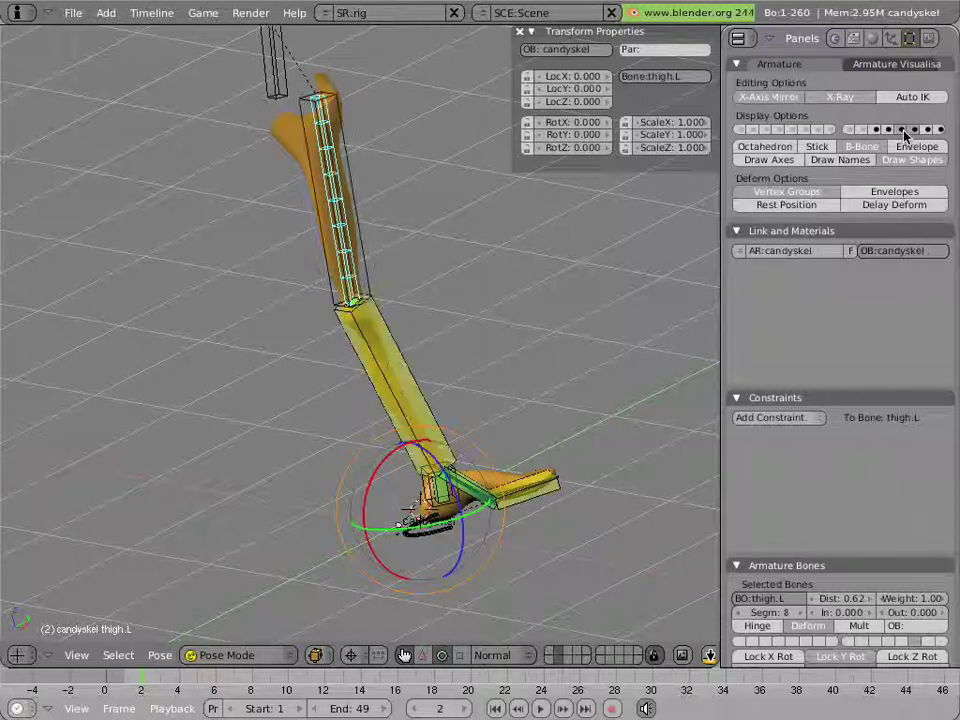
click(904, 131)
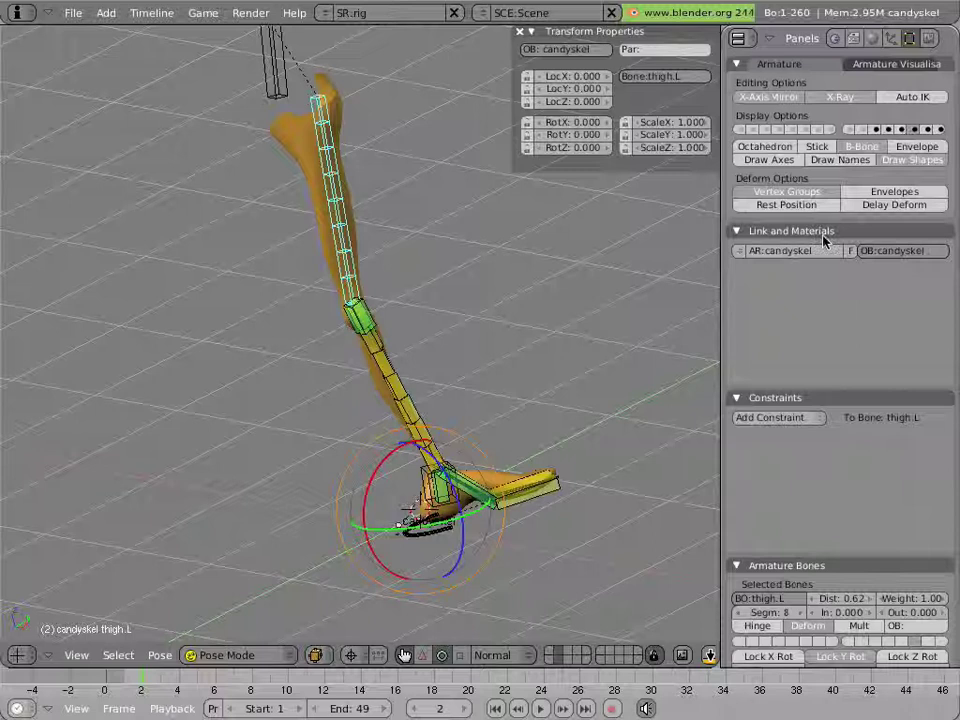
key(a)
key(a)
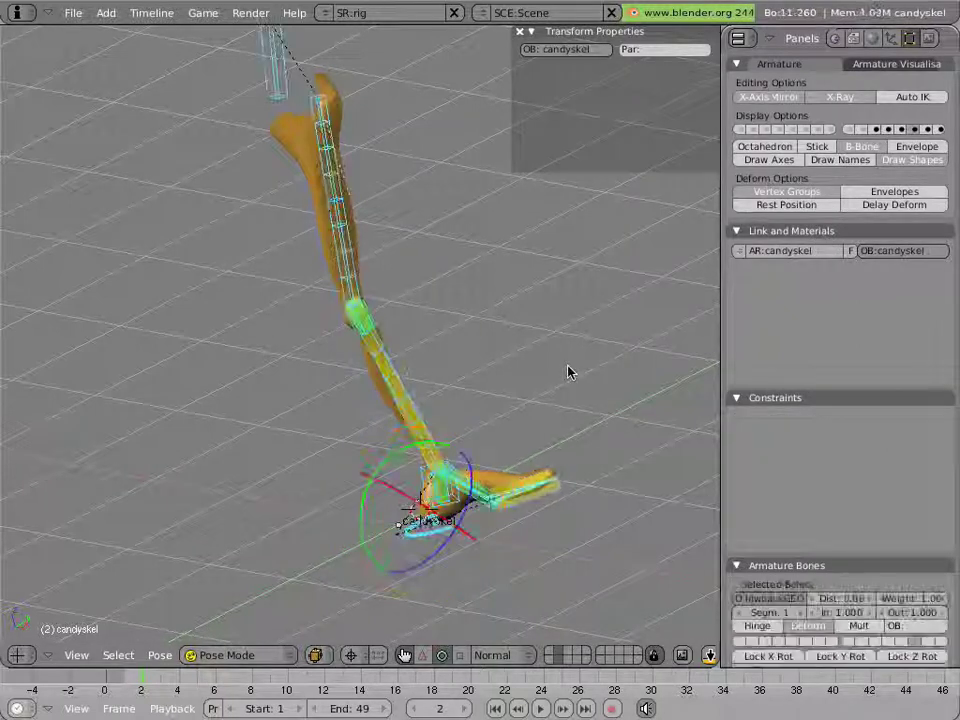
key(alt+g)
click(568, 372)
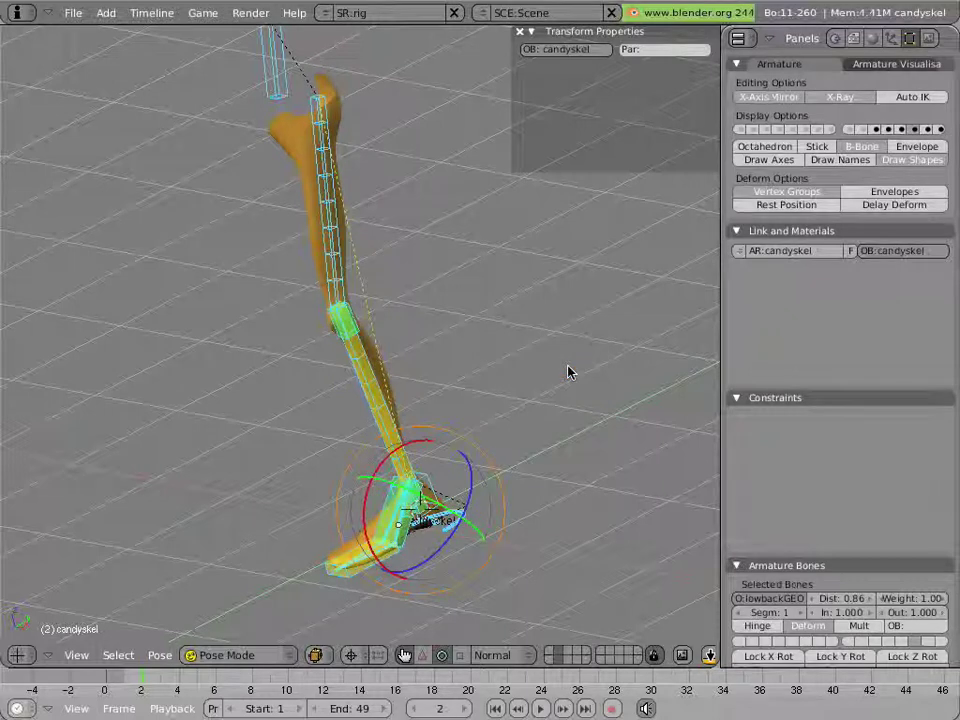
- Deselect all, display the thick box-bone layer over thigh and shin, and orbit the view
key(a)
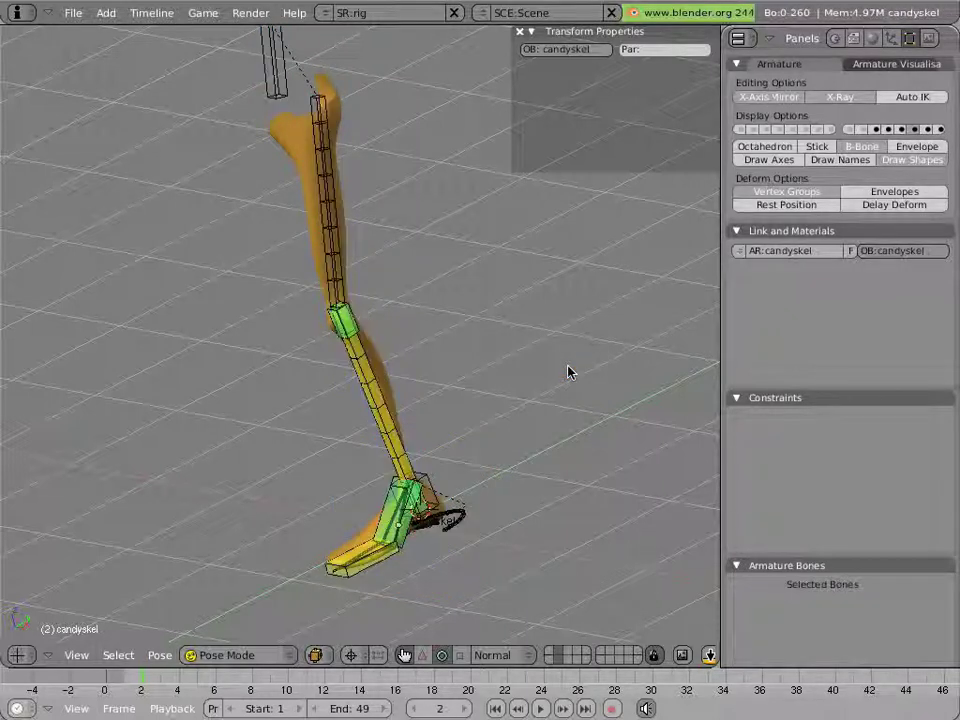
click(901, 130)
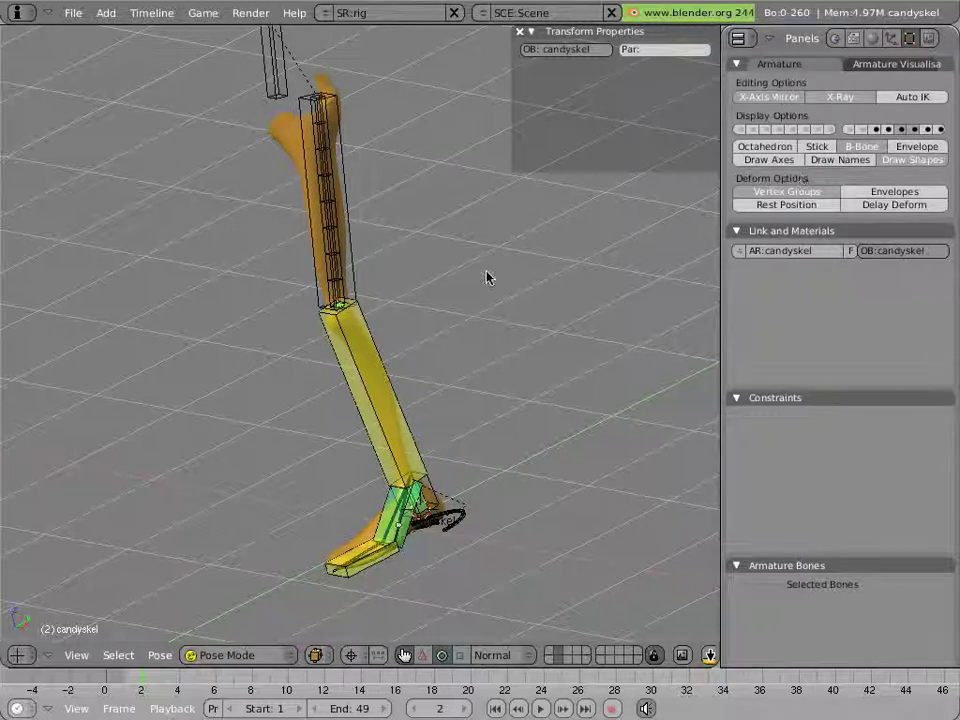
middle_drag(529, 279, 456, 313)
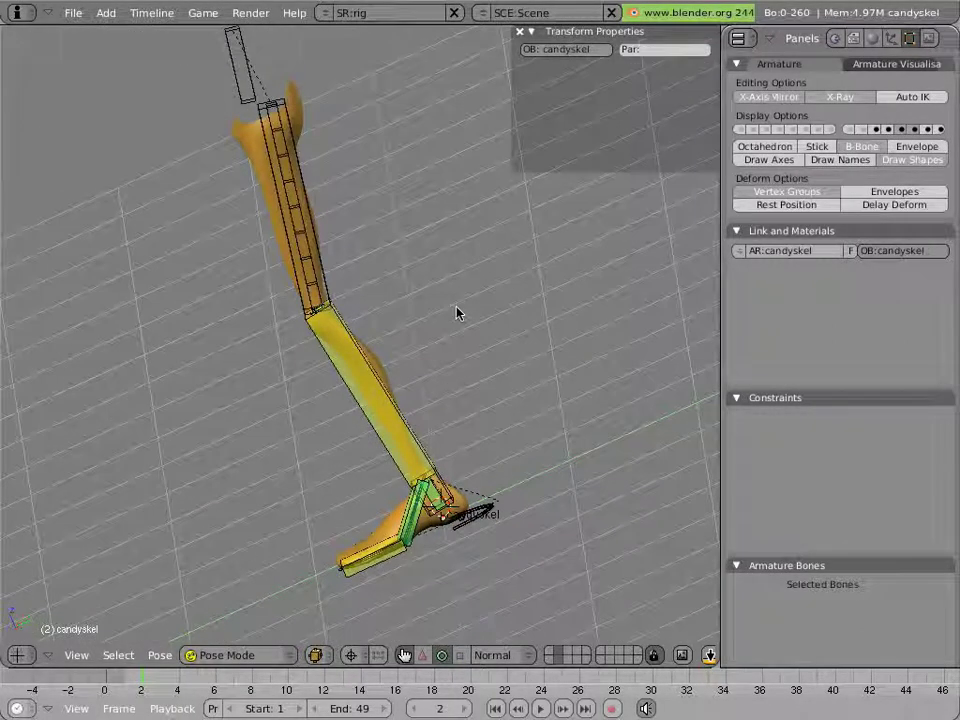
- In wireframe side view, move foot.L down and back so the IK leg follows
key(z)
key(KP_3)
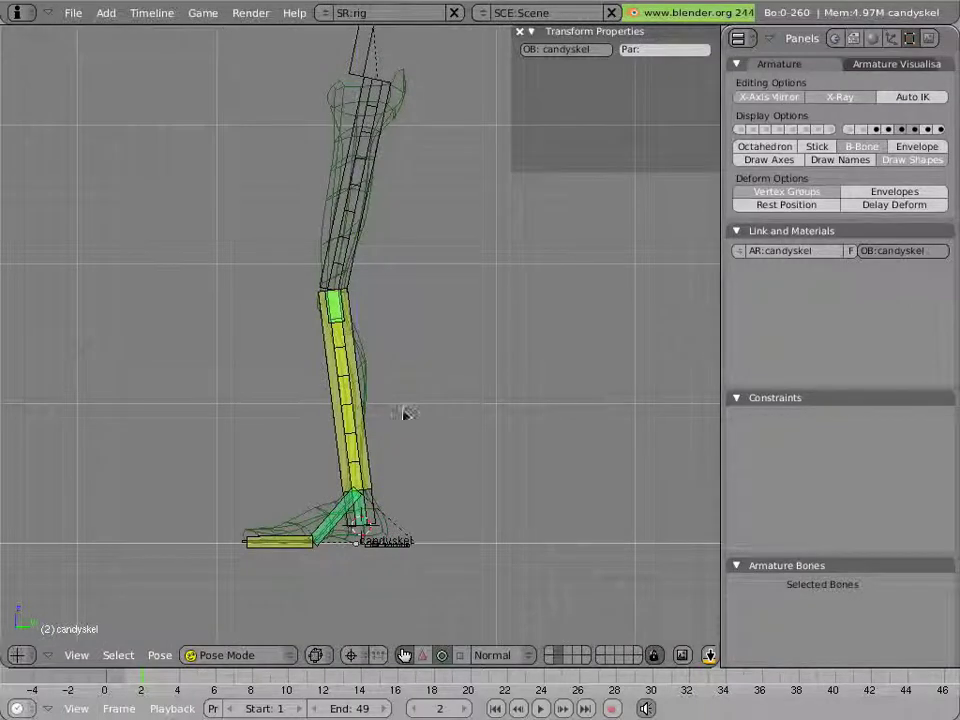
right_click(408, 522)
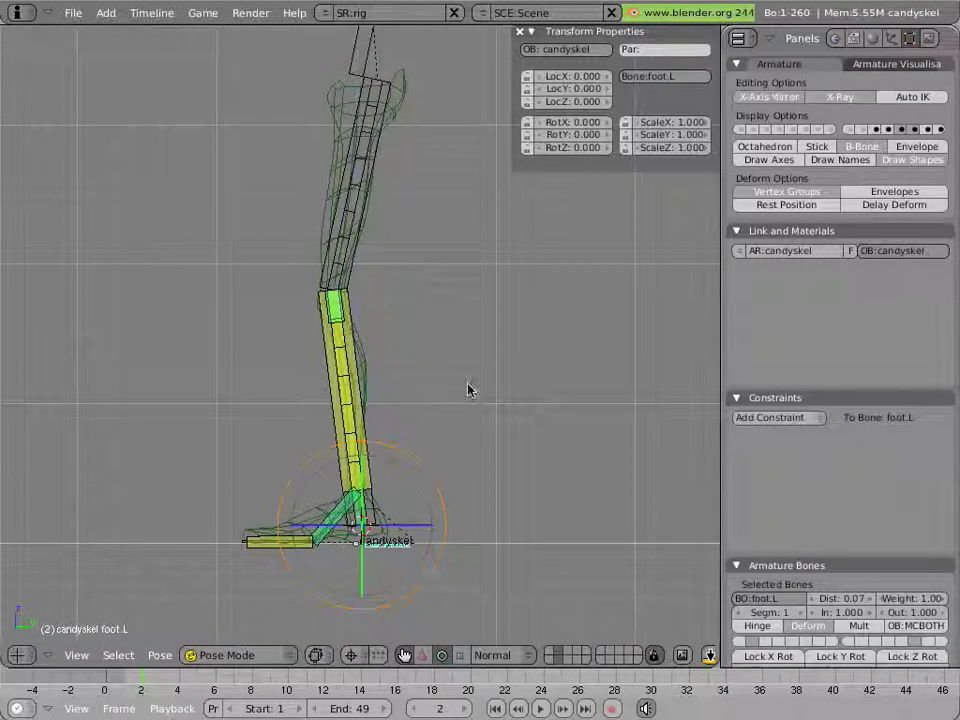
key(g)
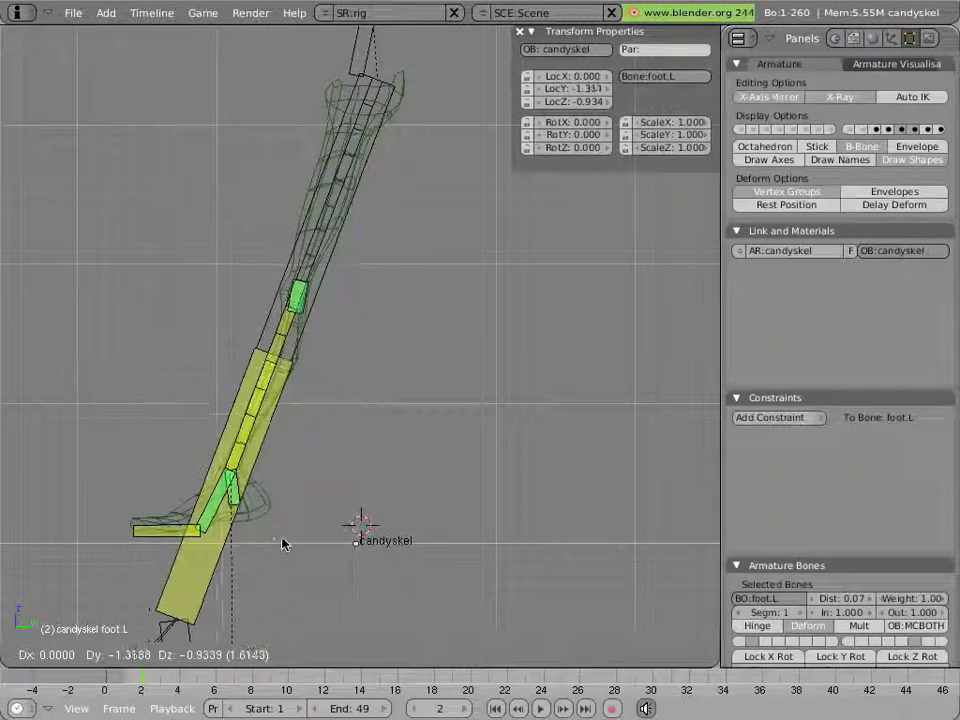
click(225, 540)
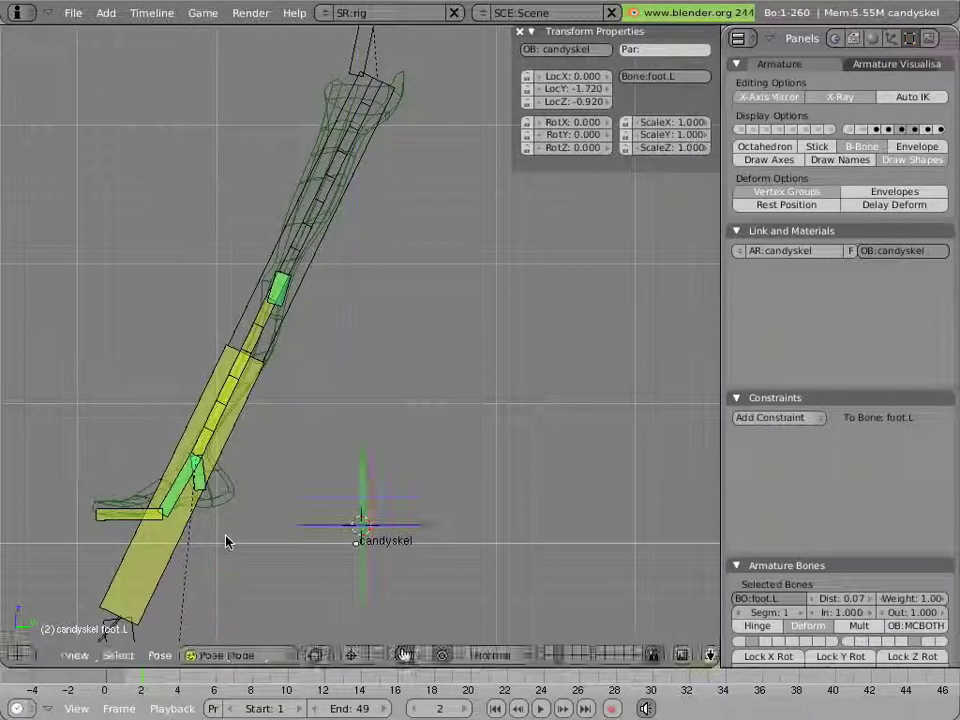
- Select the calf and thigh.L bones and orbit around the leg
right_click(262, 340)
right_click(306, 333)
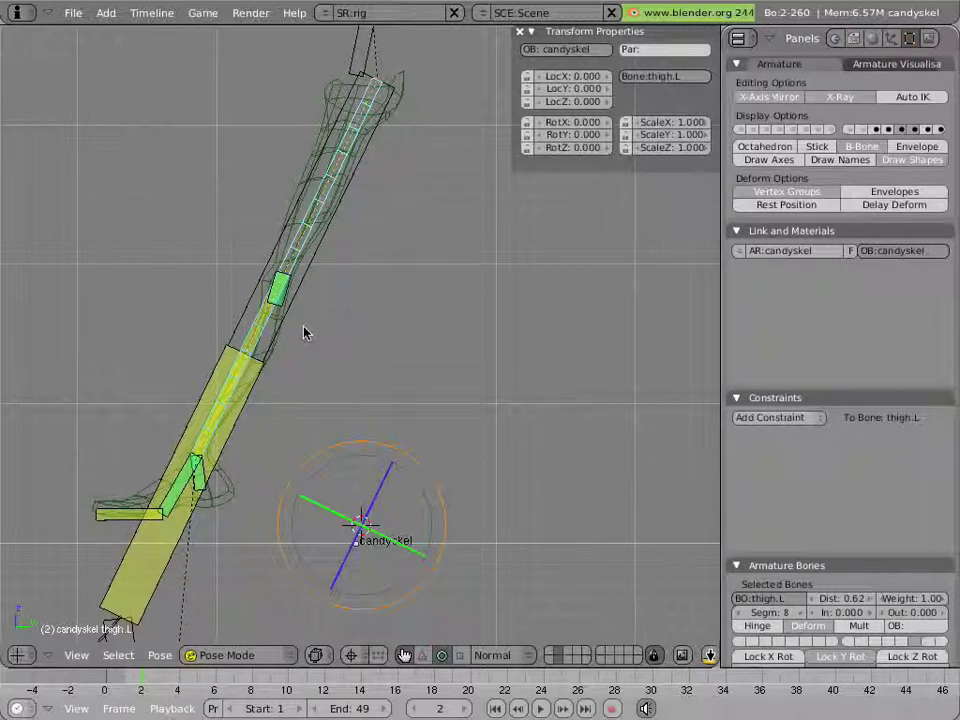
middle_drag(285, 360, 328, 311)
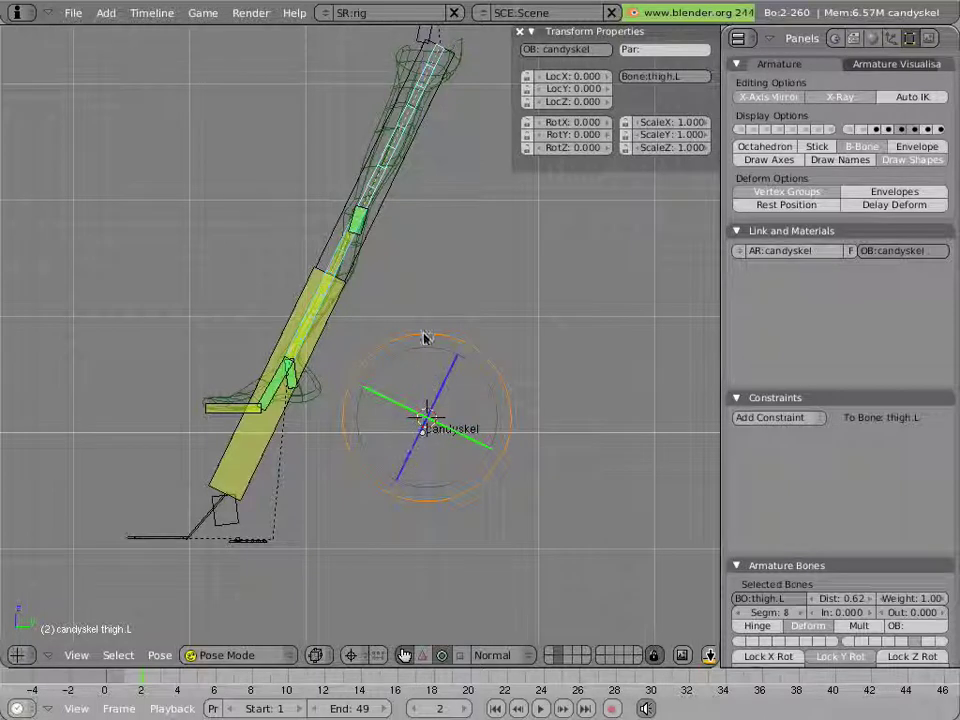
- Delete the IK Solver constraint from calf.L
right_click(338, 270)
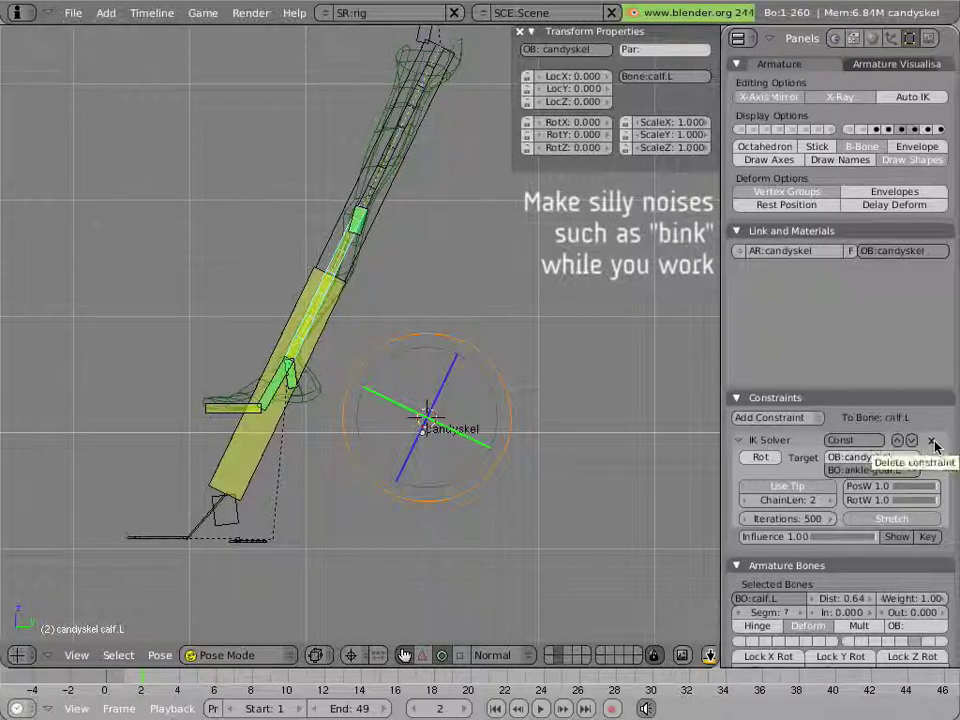
click(933, 441)
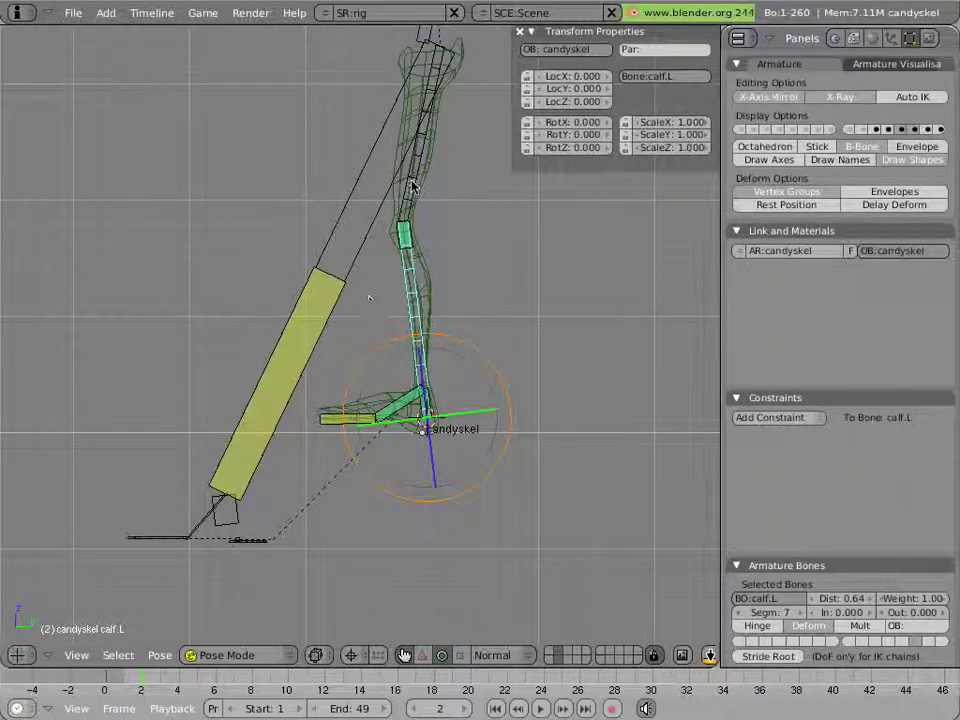
- Add a Stretch To constraint on thigh.L targeting calfIK.L
right_click(333, 256)
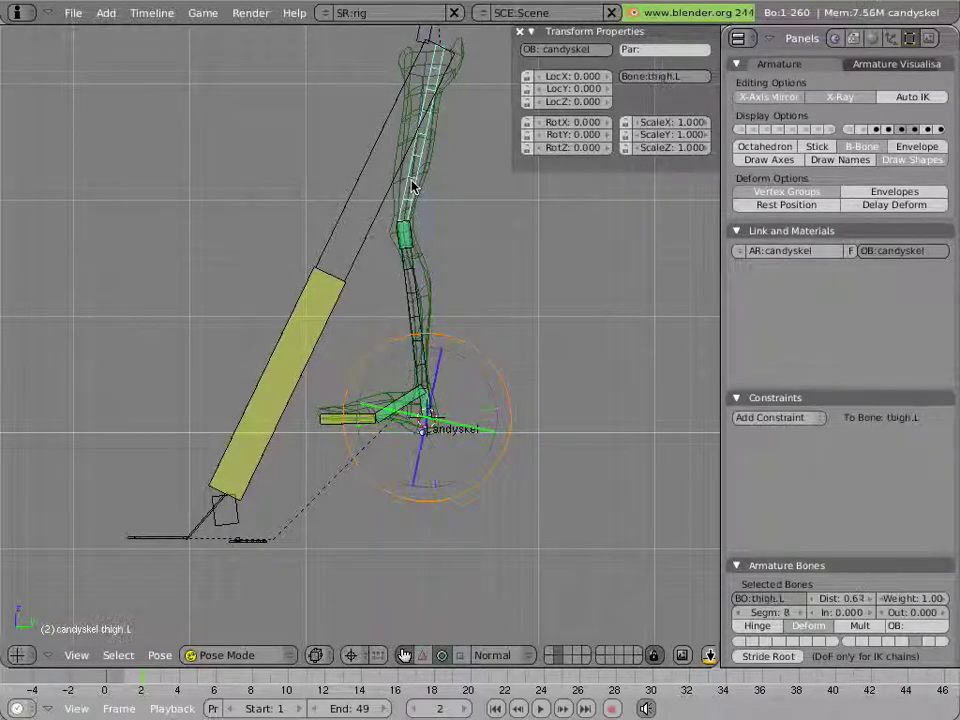
right_click(327, 299)
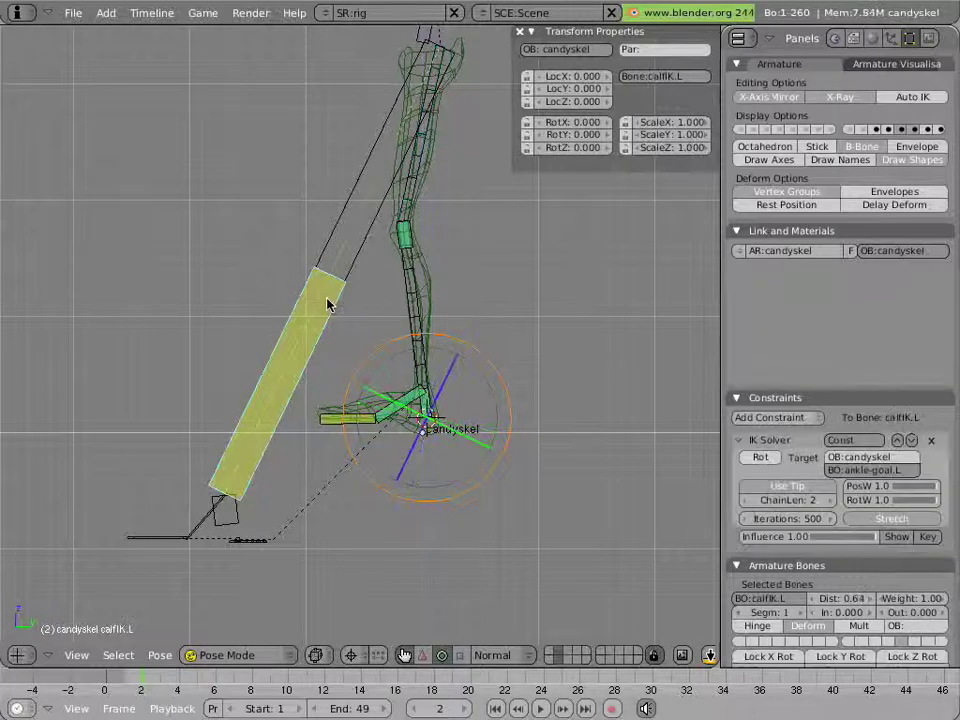
right_click(407, 301)
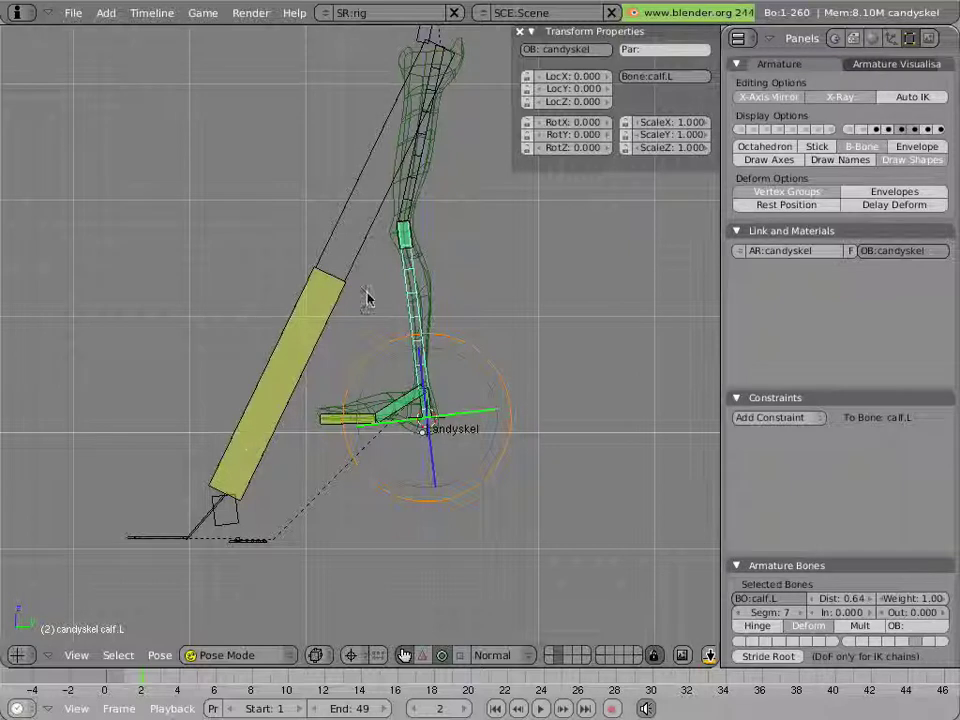
right_click(334, 319)
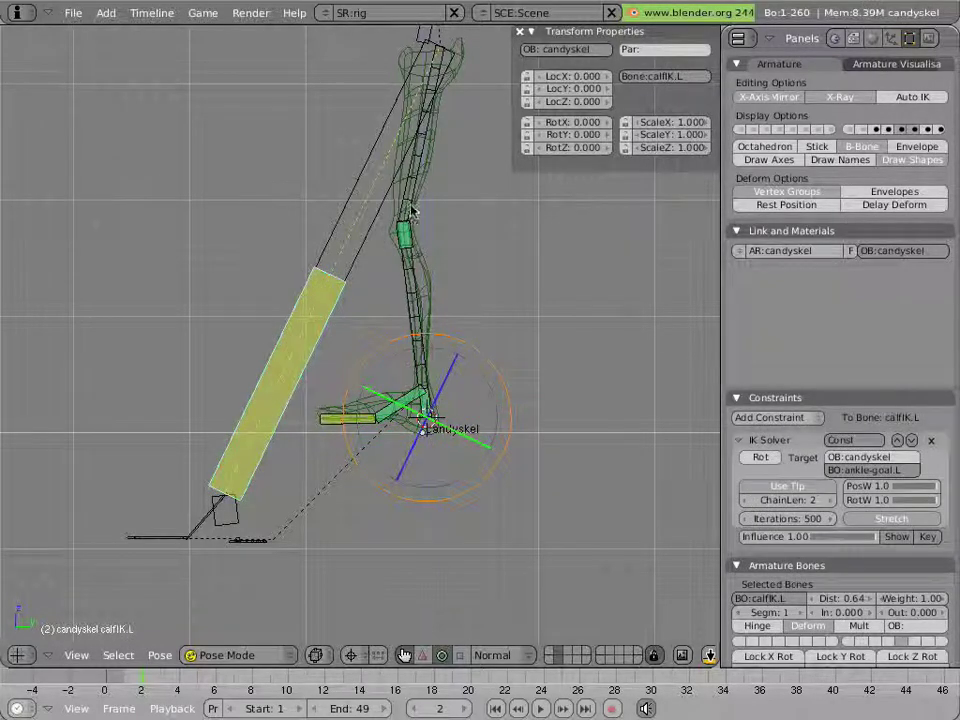
right_click(430, 221)
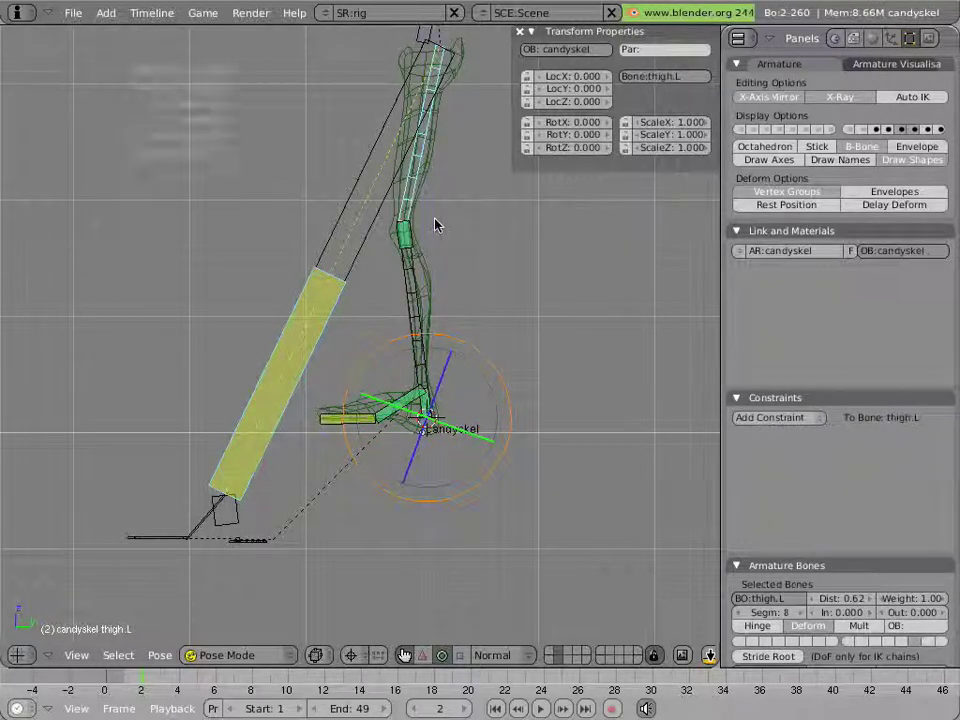
key(ctrl+alt+c)
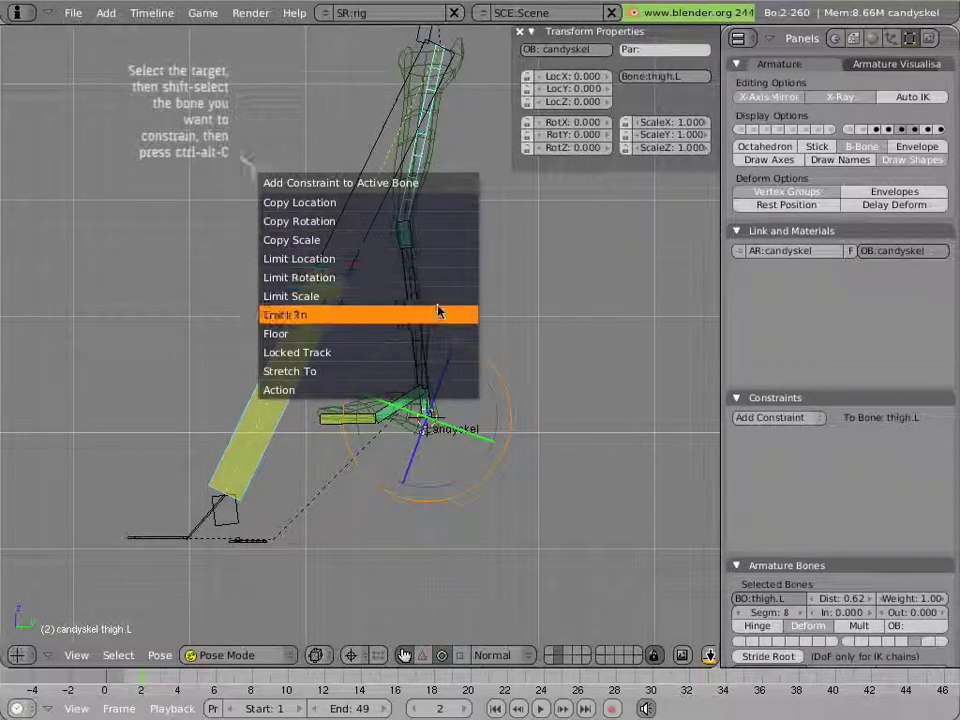
click(428, 370)
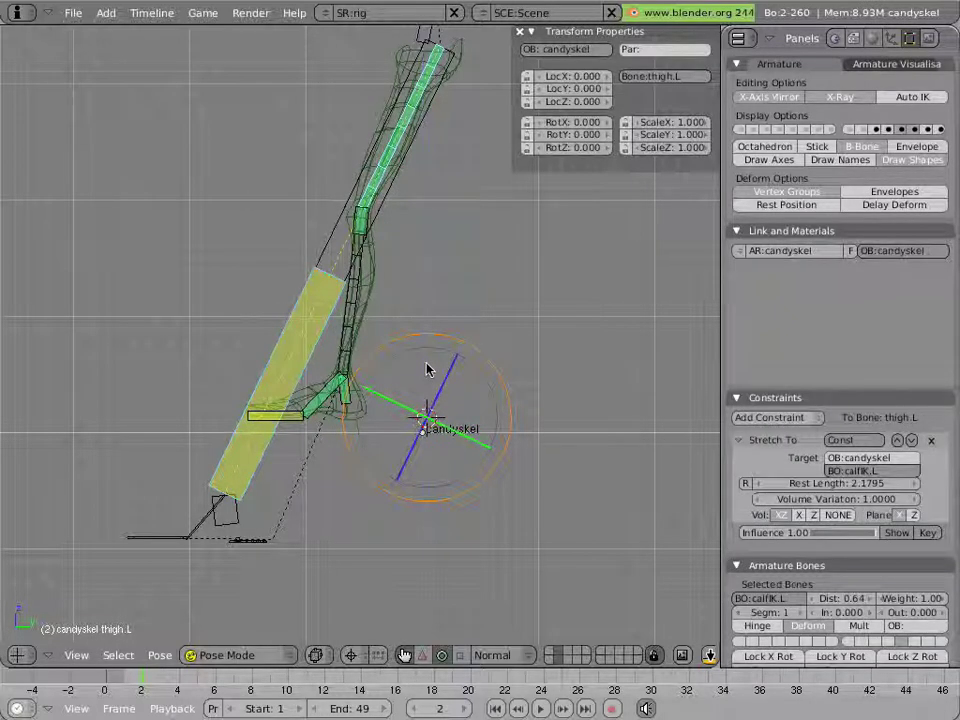
- Select ankle-goal.L as target with calf.L active and bring up calf.L's constraint list
right_click(359, 338)
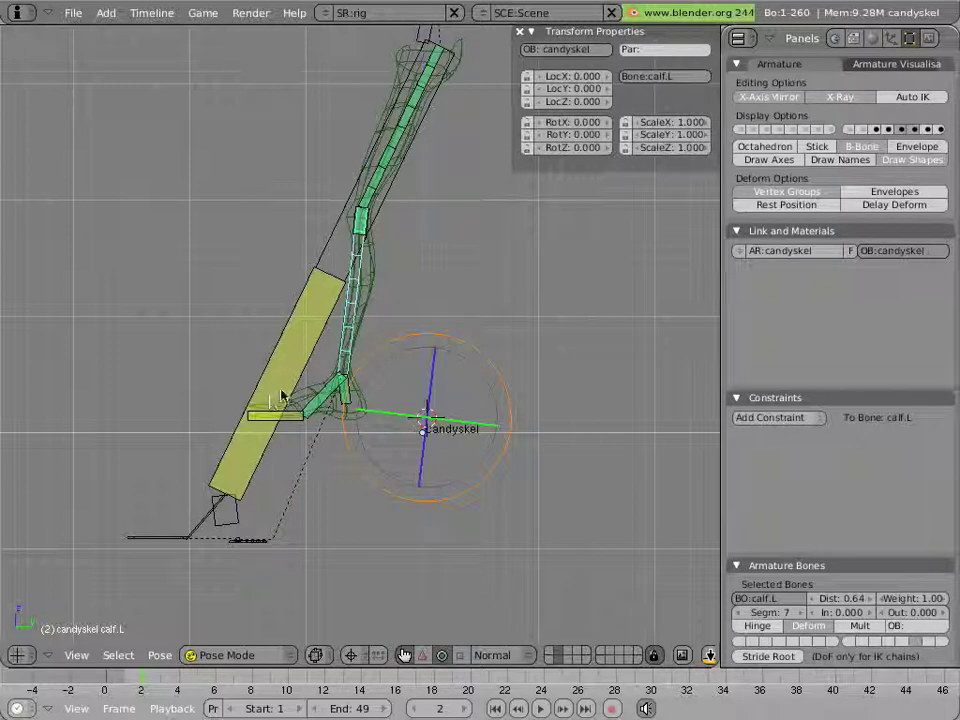
right_click(237, 525)
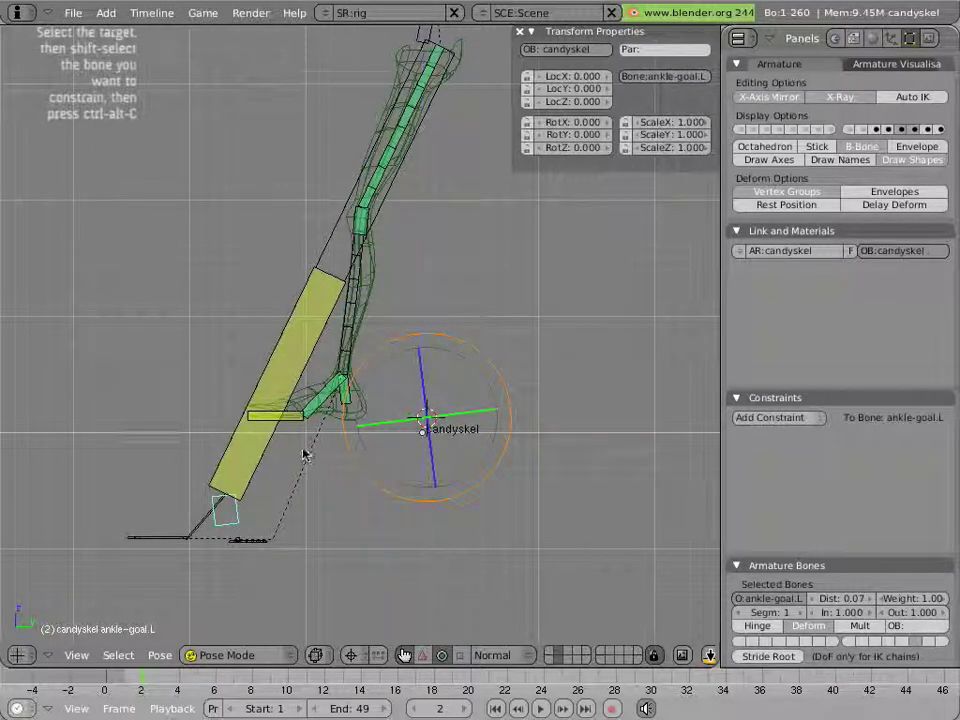
shift+right_click(345, 335)
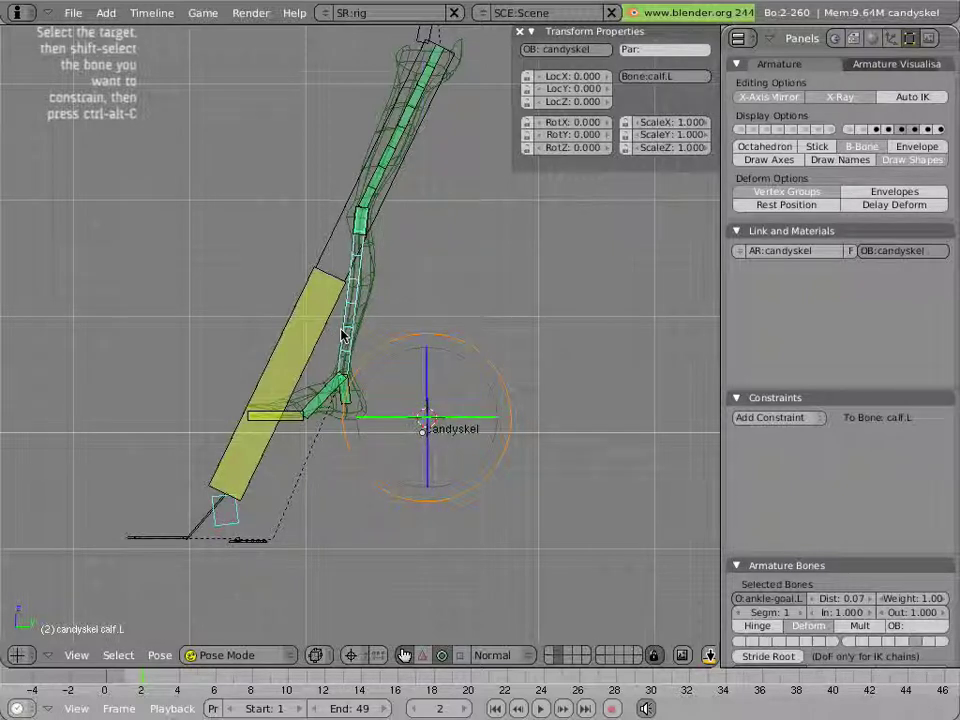
key(ctrl+alt+c)
- Give calf.L a Stretch To constraint to ankle-goal.L and return foot.L to rest location
click(343, 333)
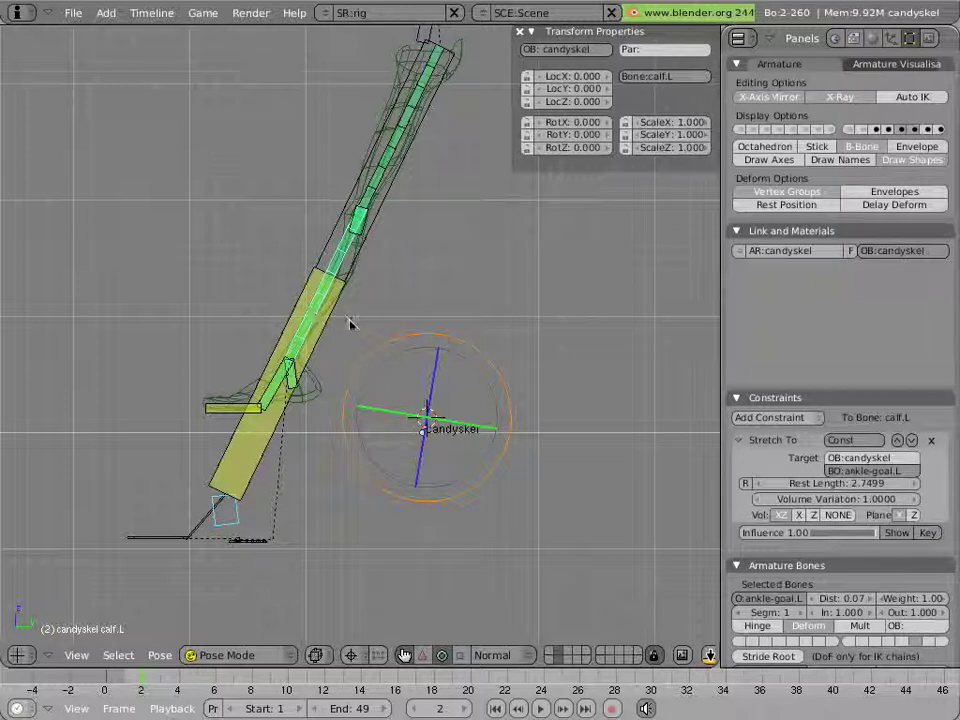
right_click(273, 551)
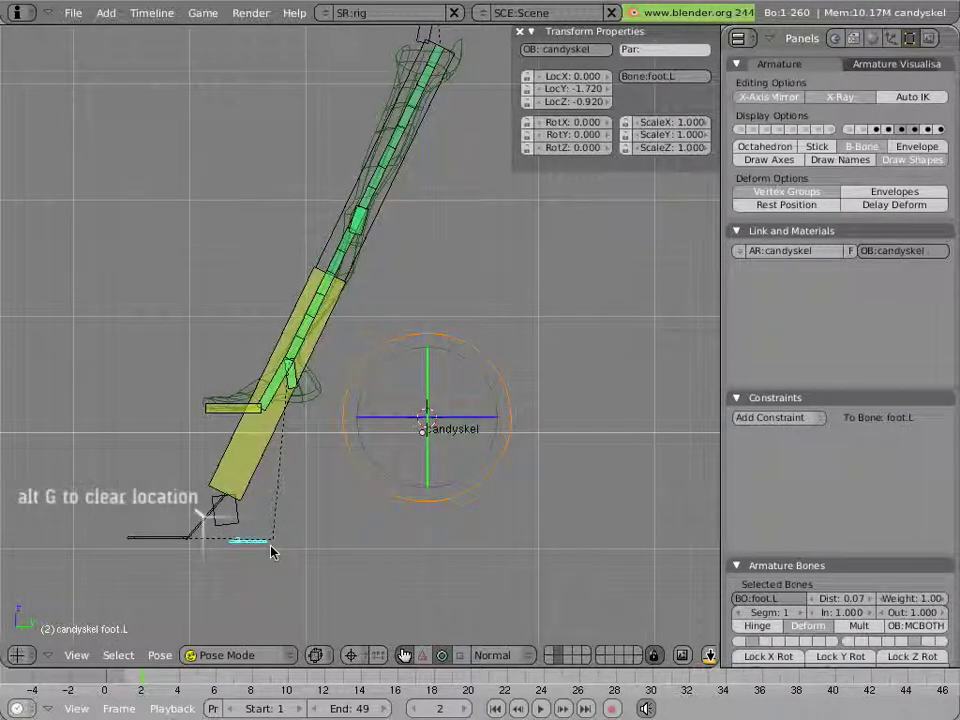
key(alt+g)
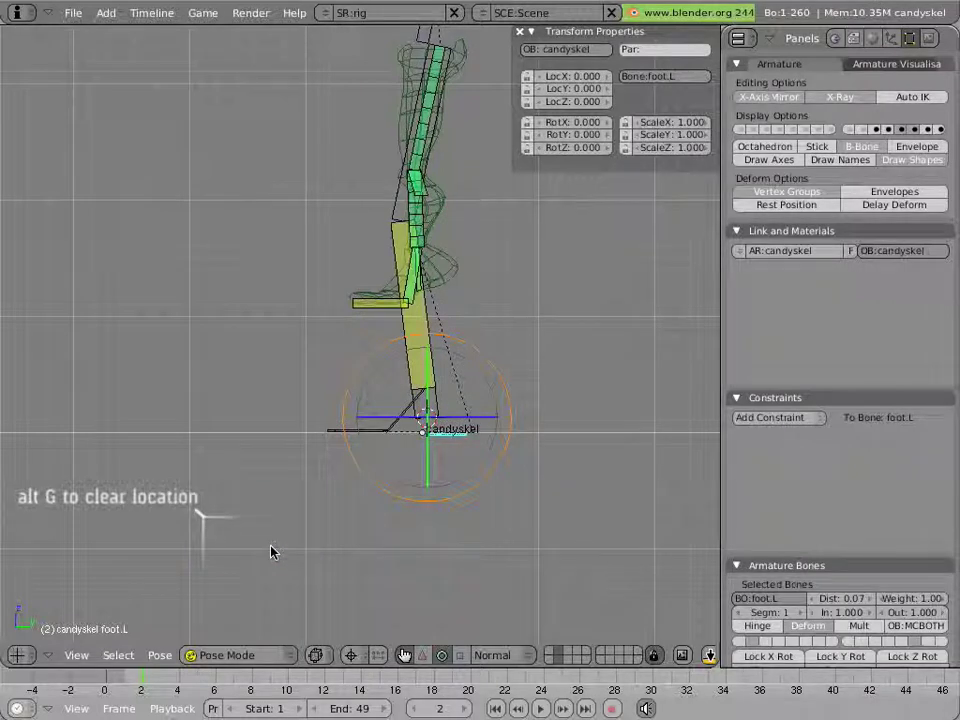
- Reset the Stretch To rest lengths: thigh.L to 1.5395 and calf.L to 1.4480
right_click(430, 148)
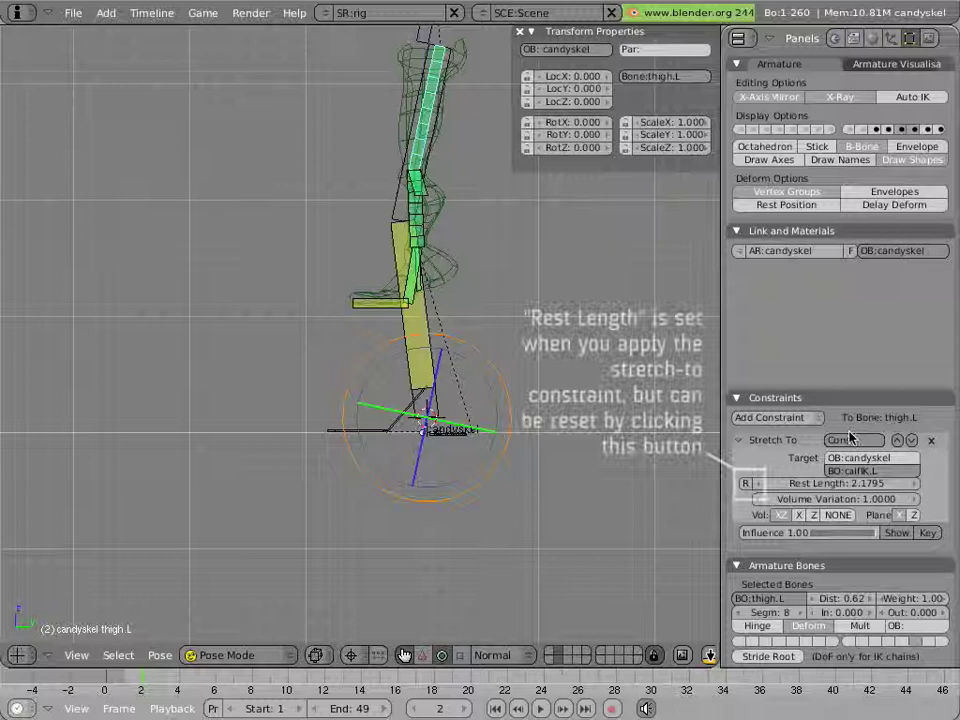
click(745, 485)
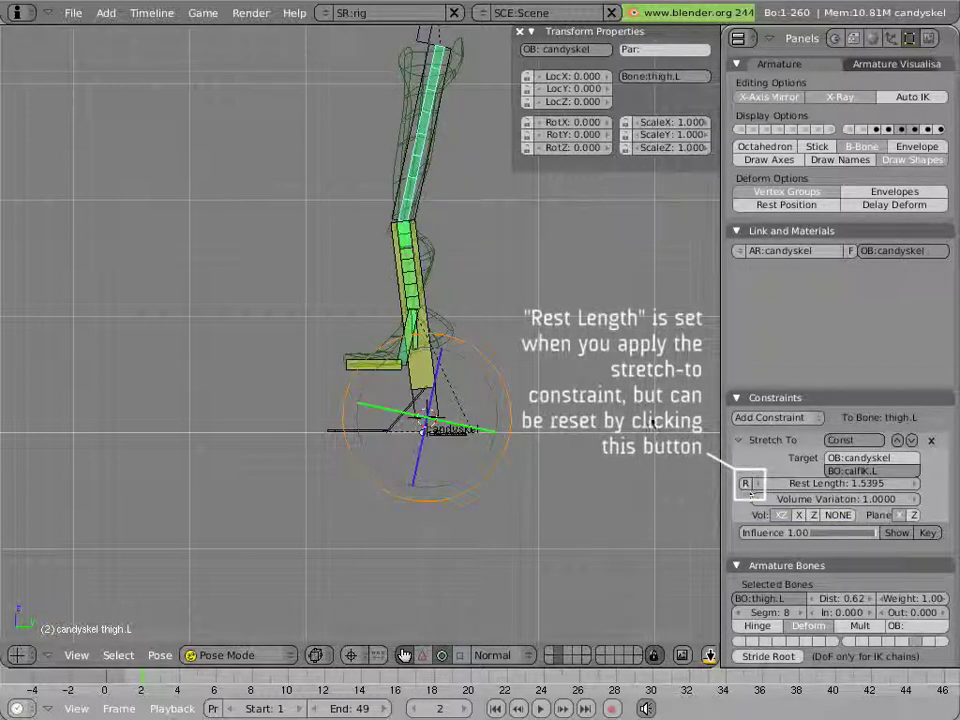
right_click(407, 270)
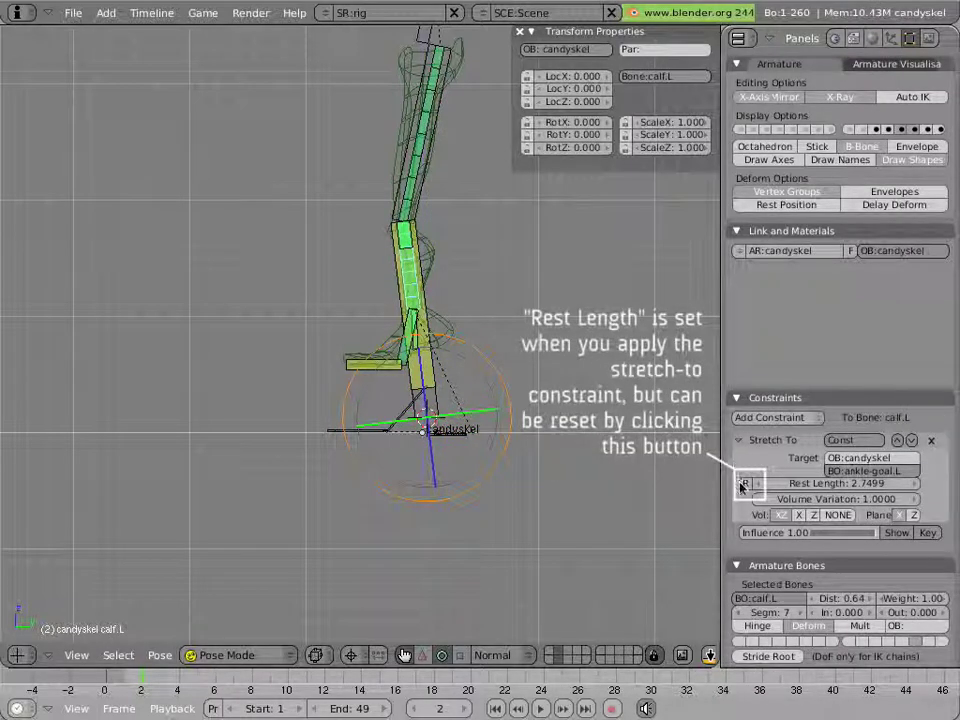
click(743, 485)
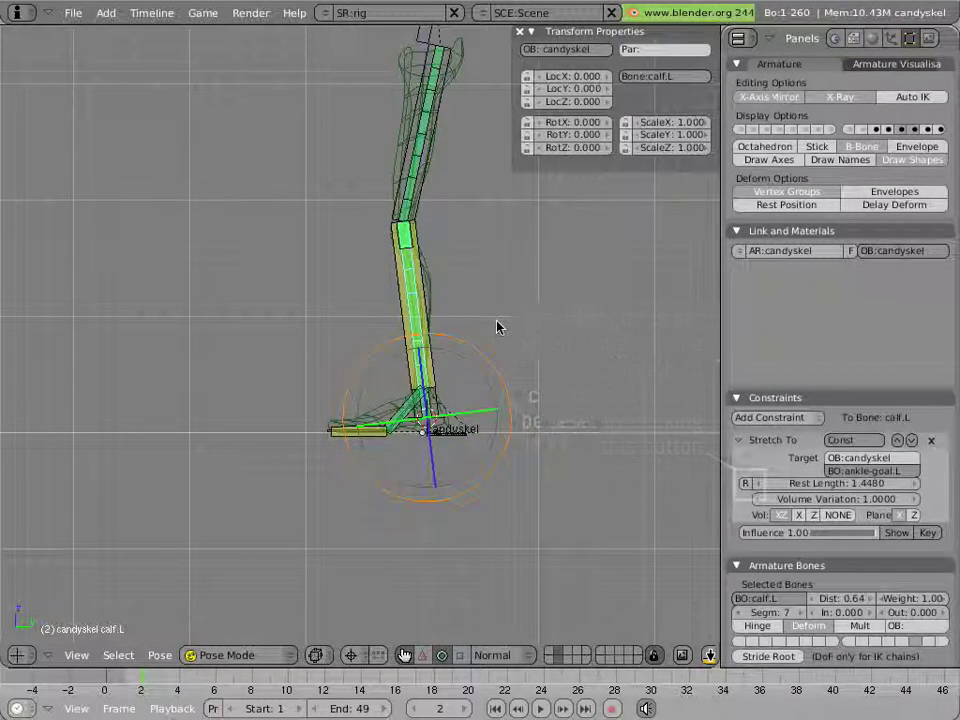
right_click(459, 444)
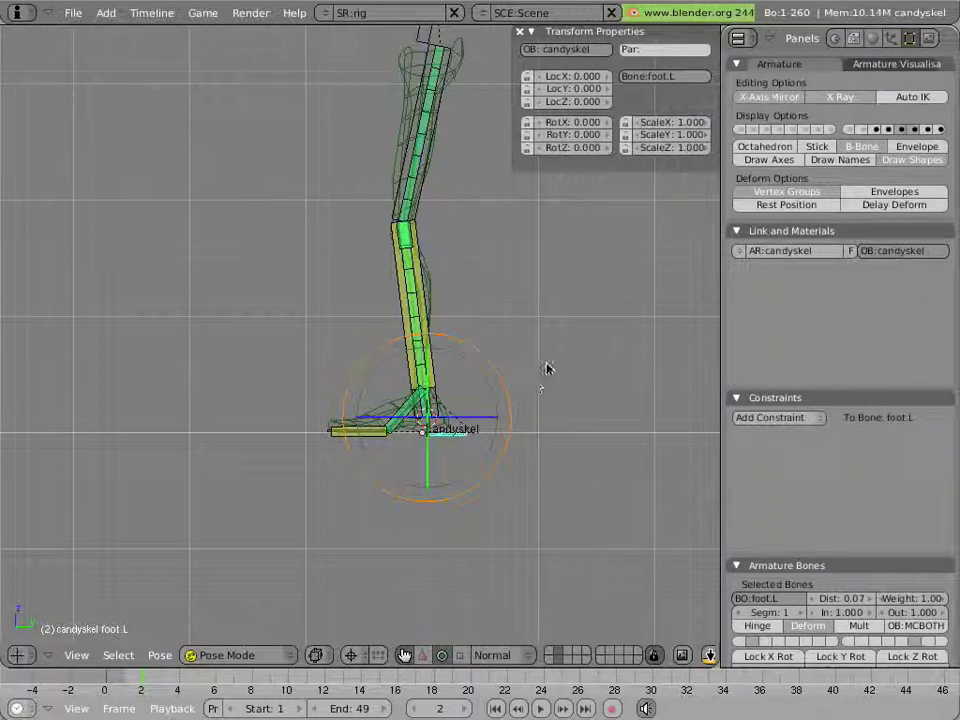
- Move foot.L to LocY -1.943, LocZ -0.460 so thigh and calf stretch straight
key(g)
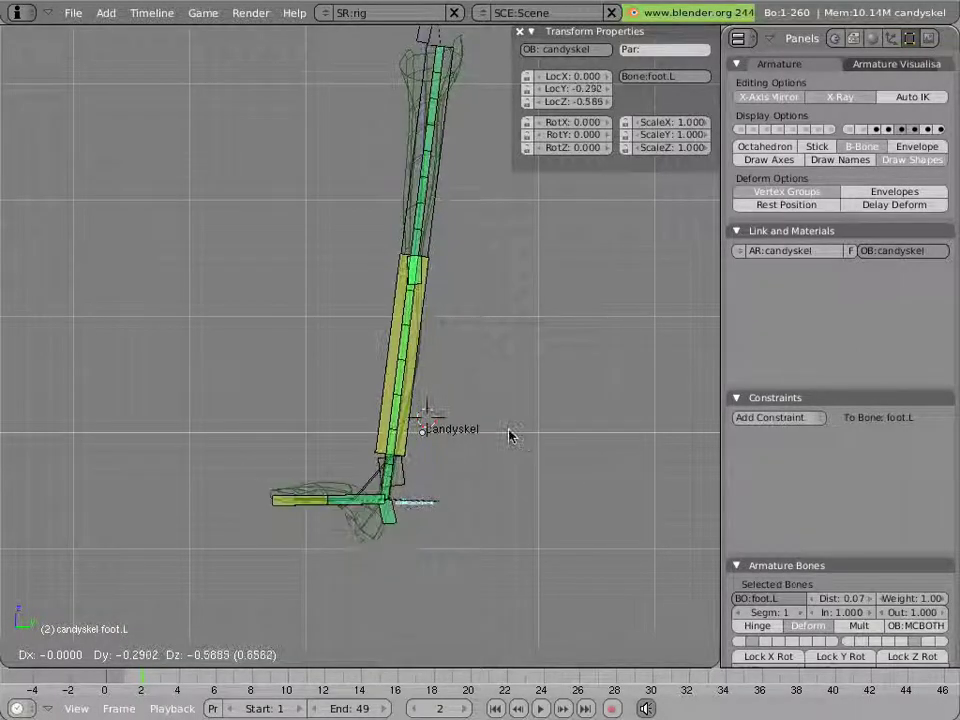
key(Escape)
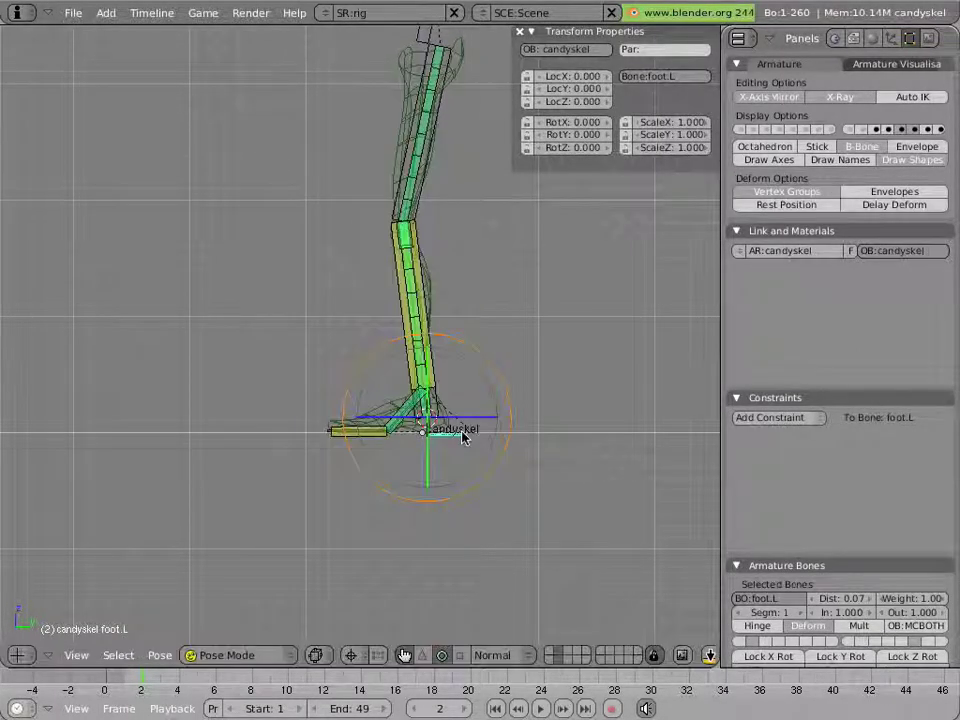
key(g)
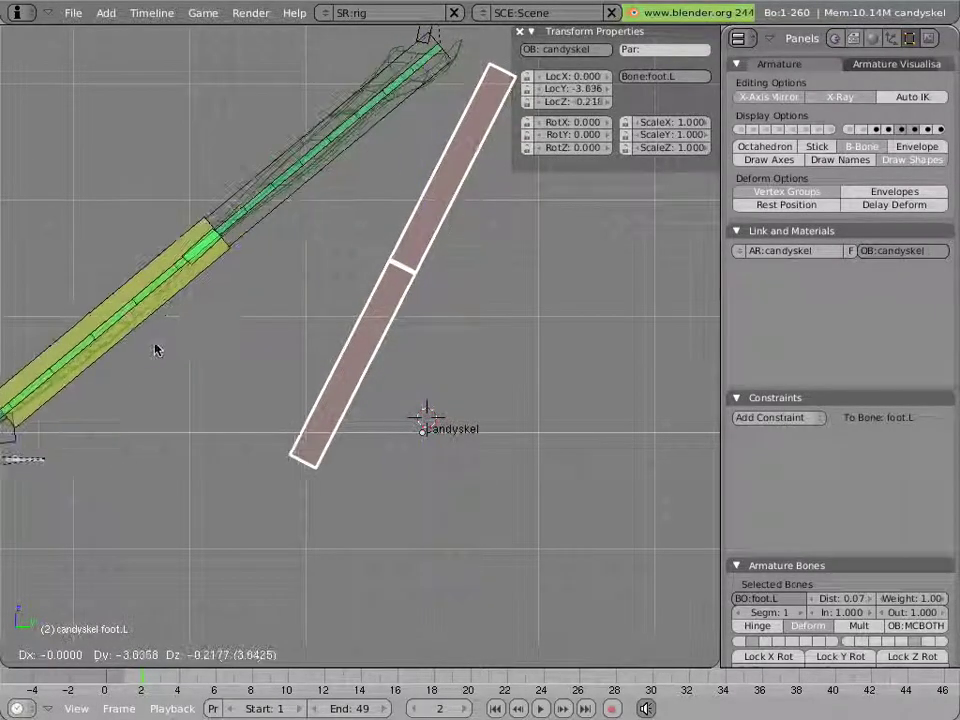
click(347, 377)
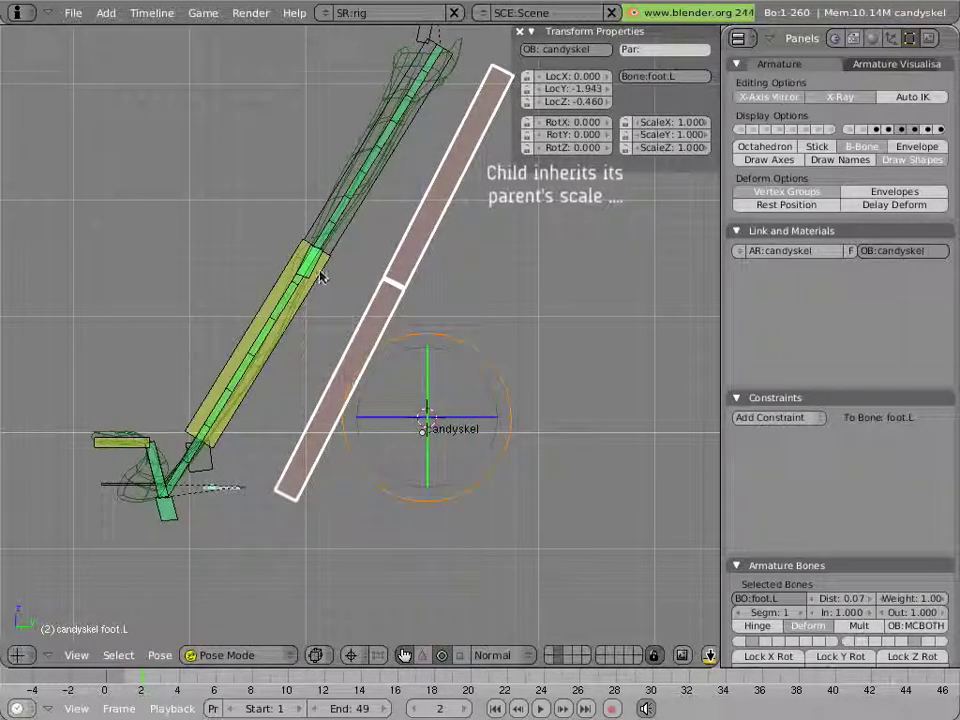
right_click(226, 408)
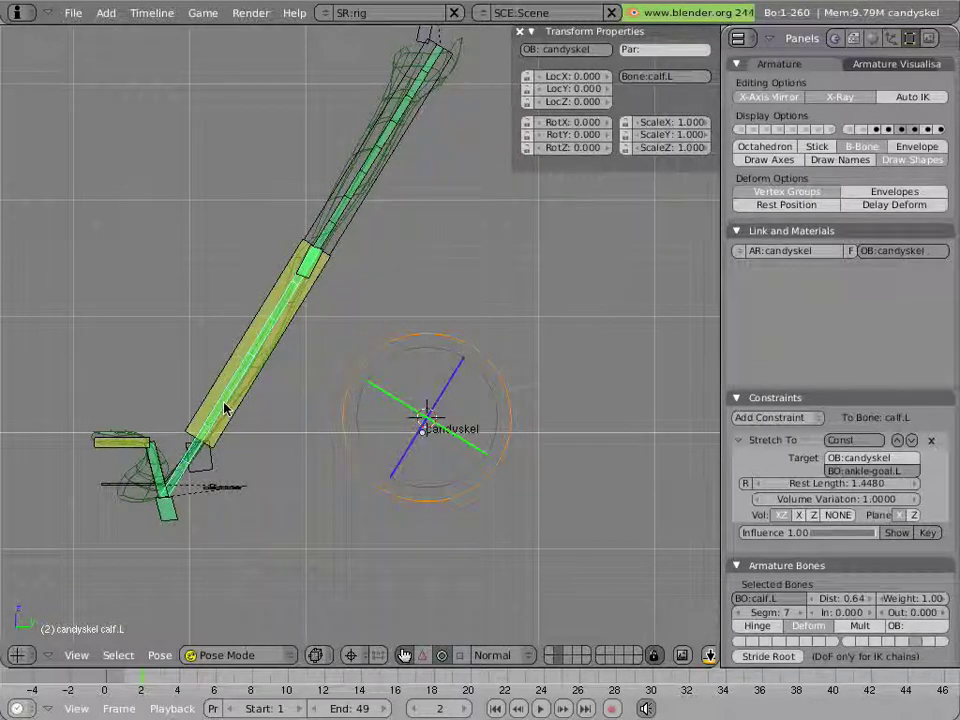
- Inspect the thigh.L and calf.L constraints, then switch the armature to Edit Mode
right_click(346, 203)
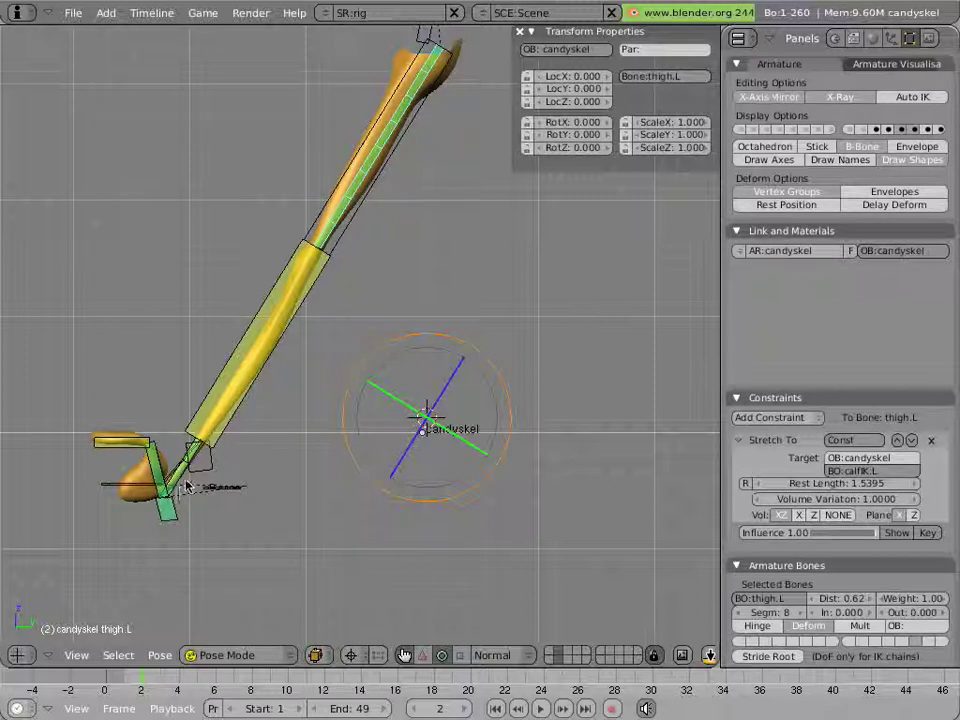
right_click(186, 485)
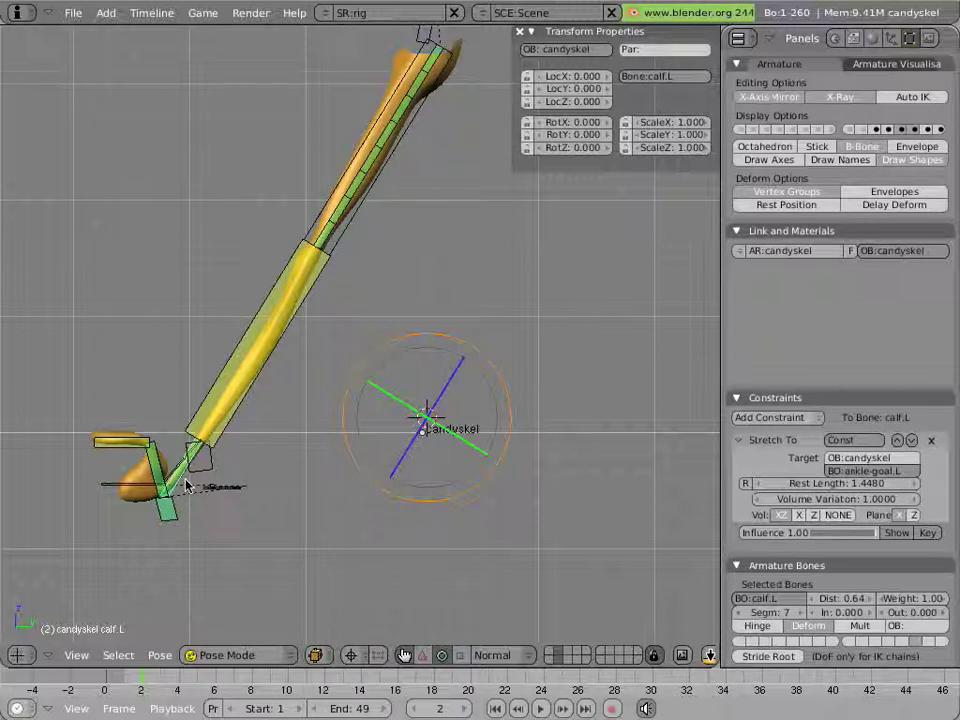
key(Tab)
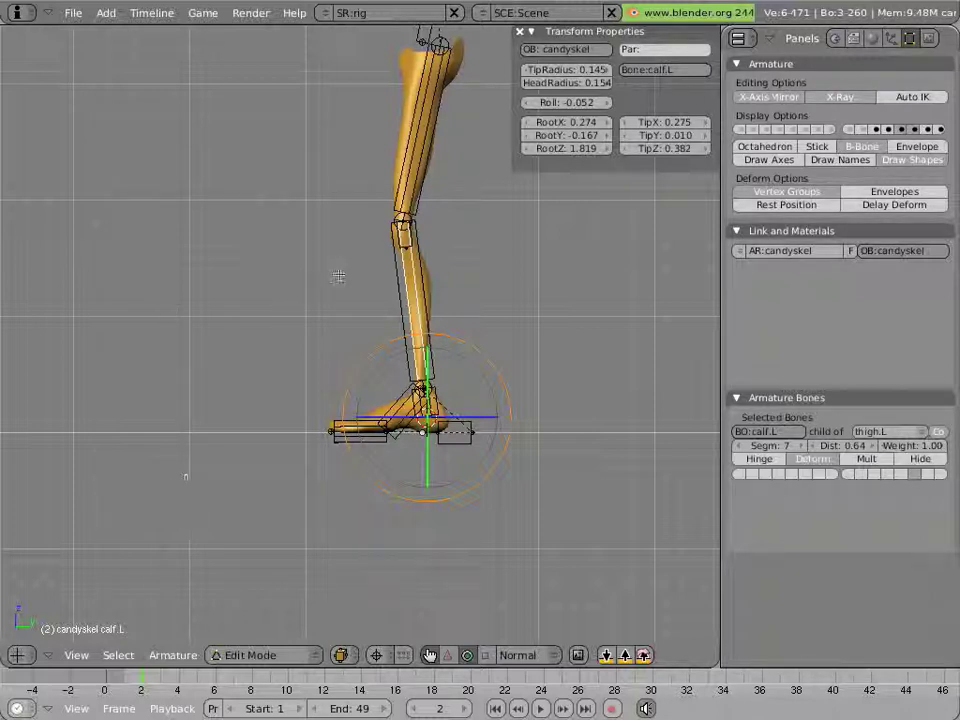
- Snap the 3D cursor to the knee joint between the thigh and calf bones
scroll(389, 275, up, 4)
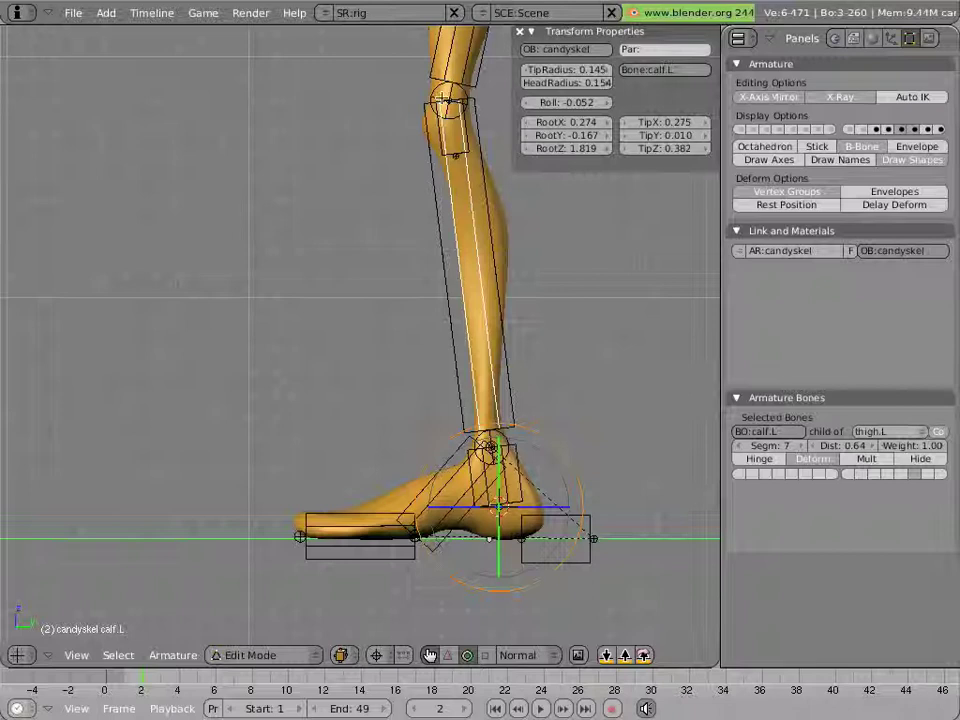
key(a)
scroll(443, 98, down, 3)
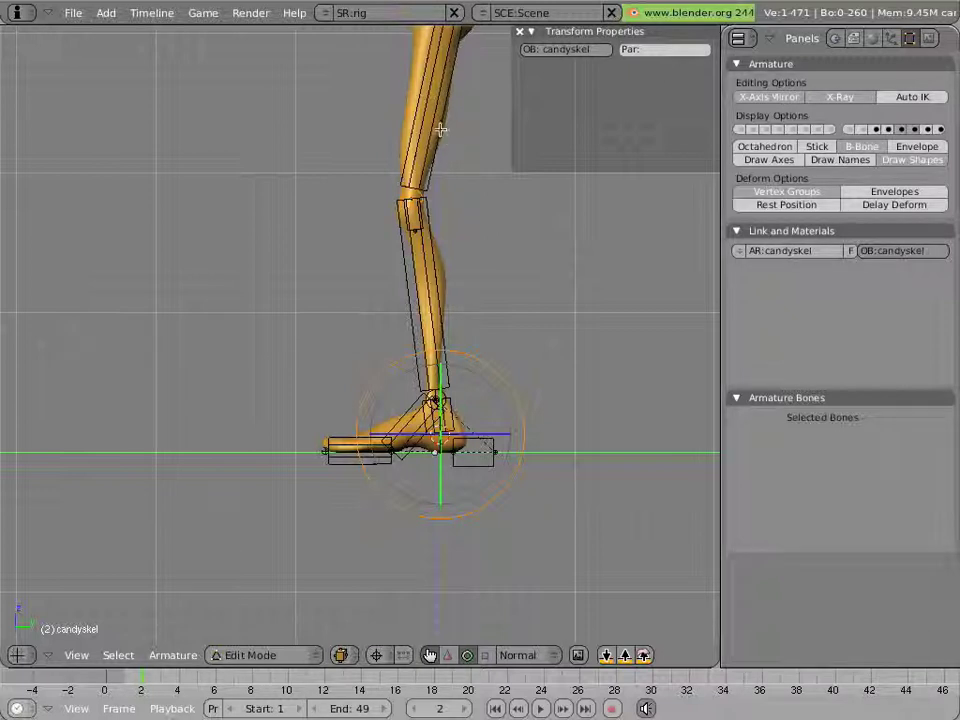
right_click(439, 147)
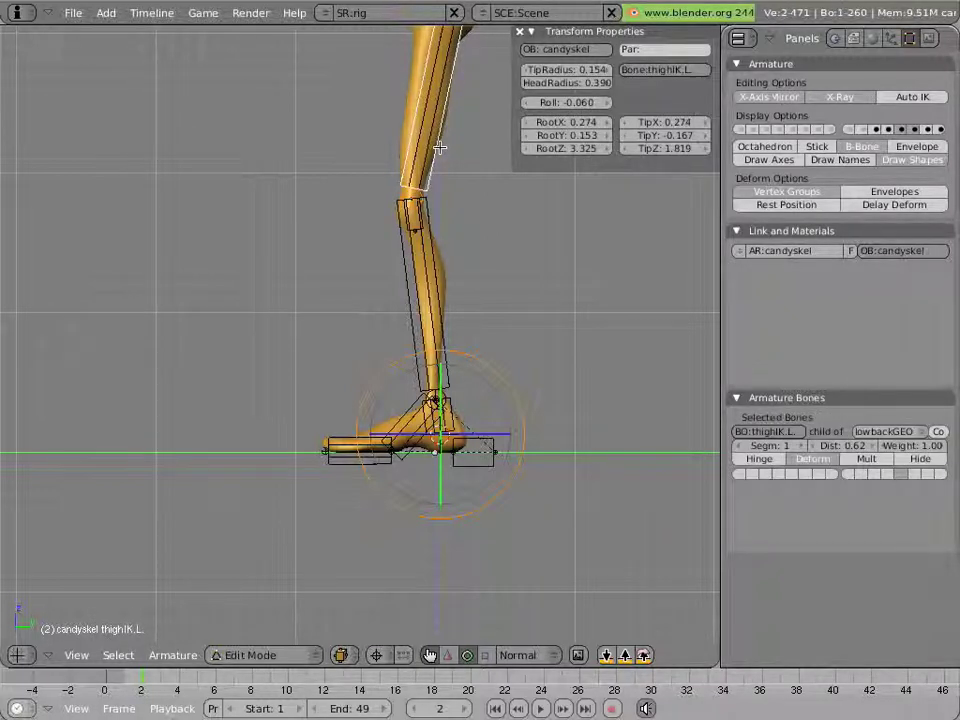
key(a)
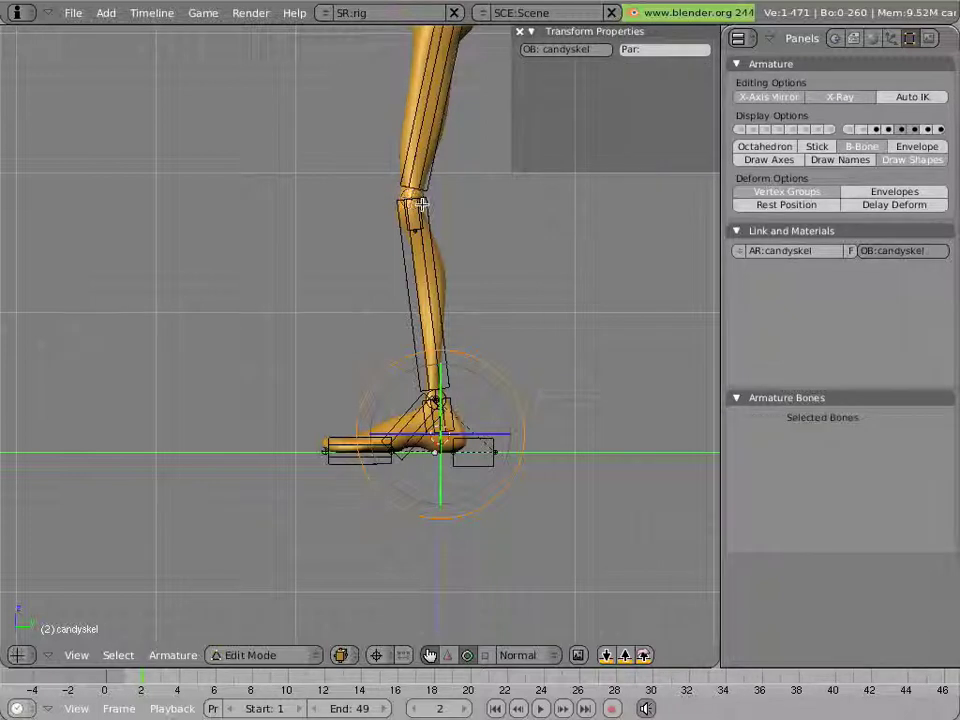
key(shift+s)
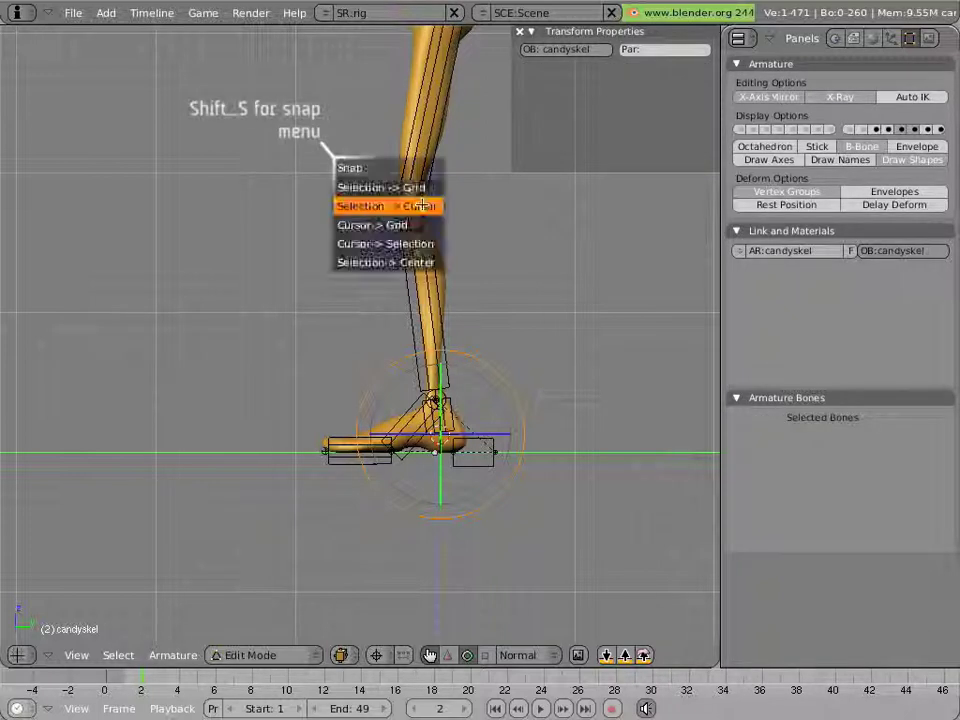
click(425, 242)
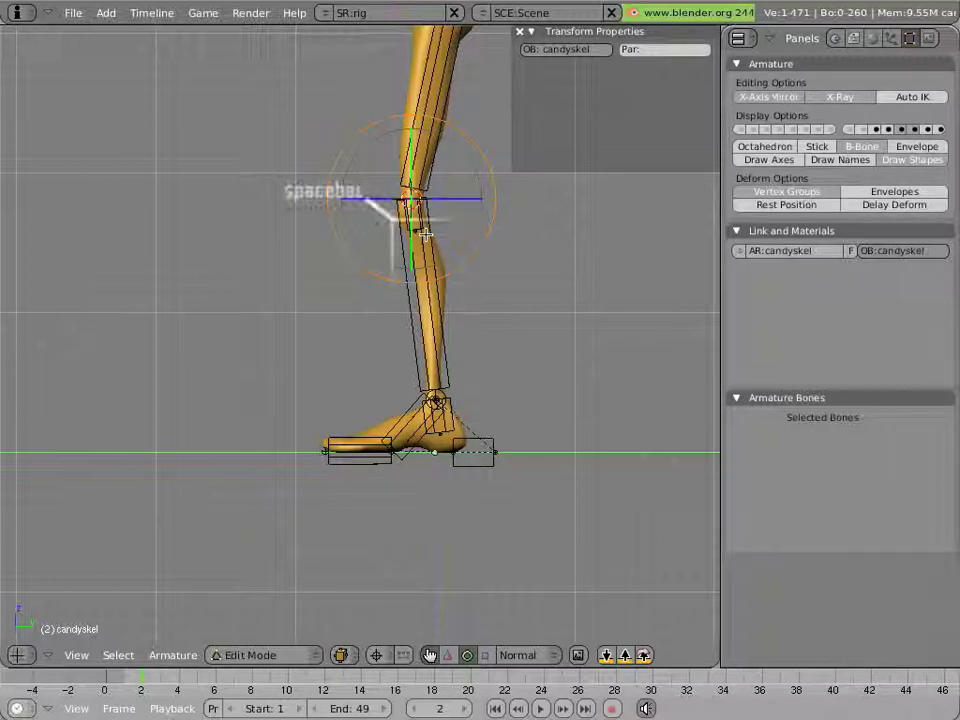
- Add Bone.002 at the knee and parent it to lowbackGEO with Keep Offset
key(space)
click(515, 231)
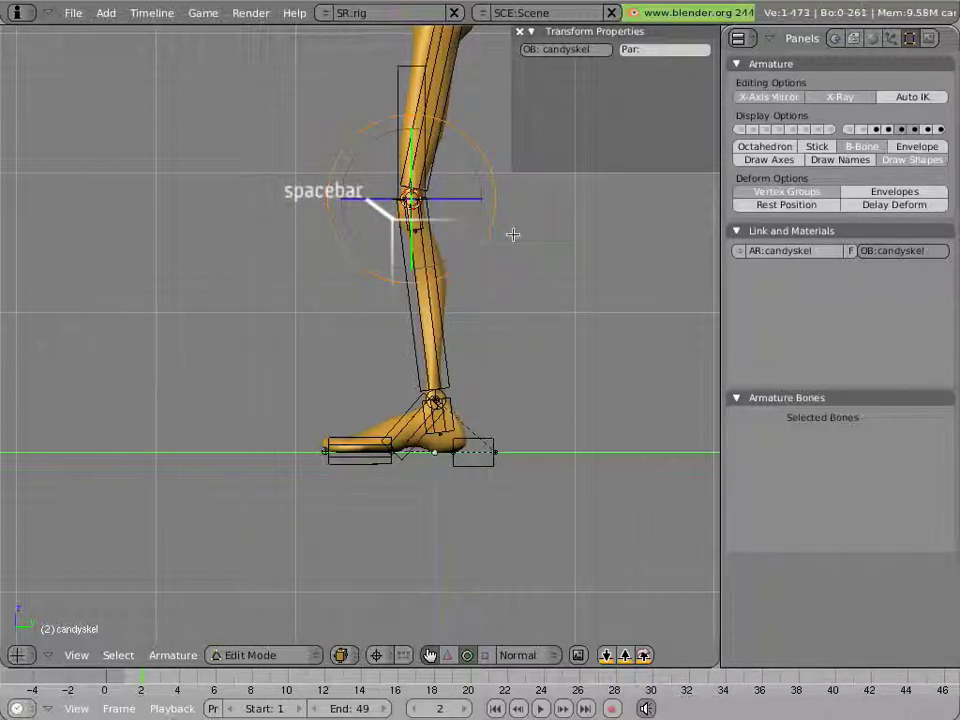
right_click(398, 85)
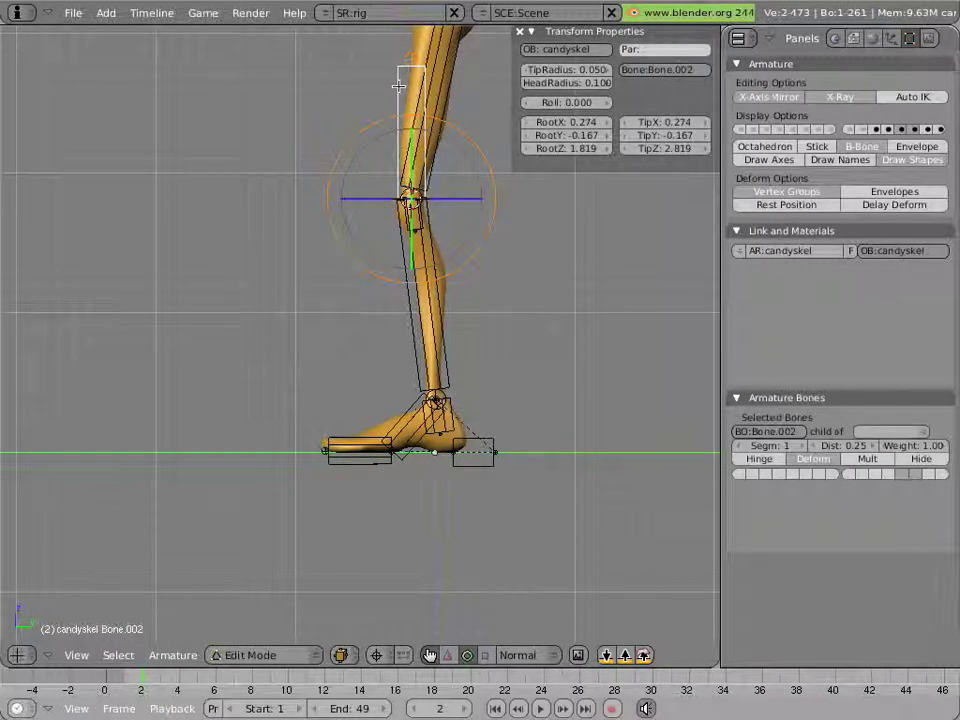
shift+middle_drag(398, 85, 335, 240)
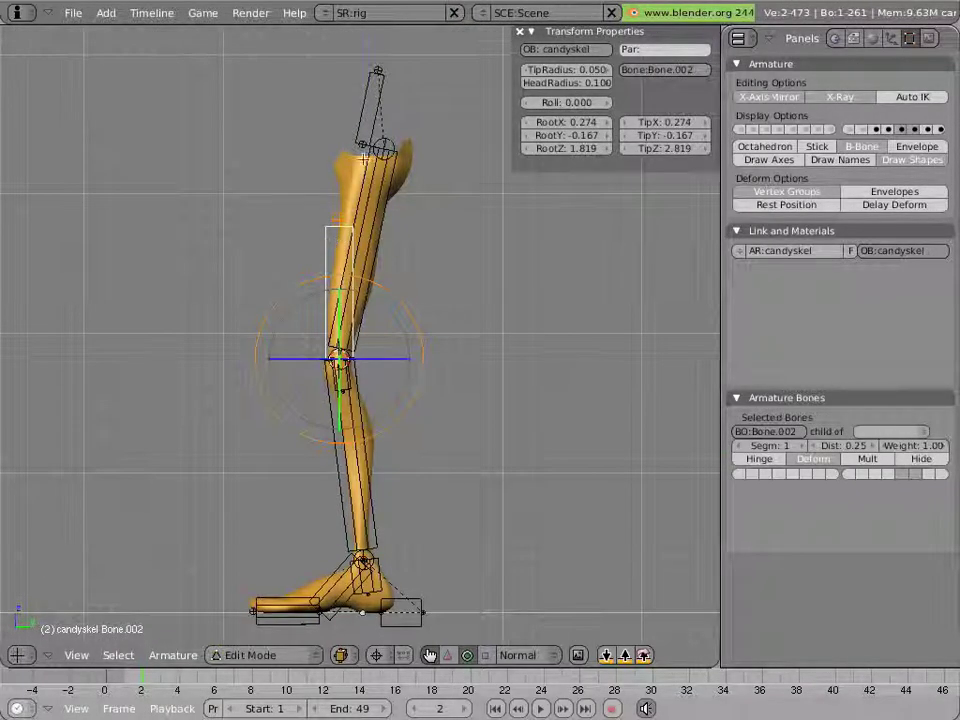
right_click(364, 96)
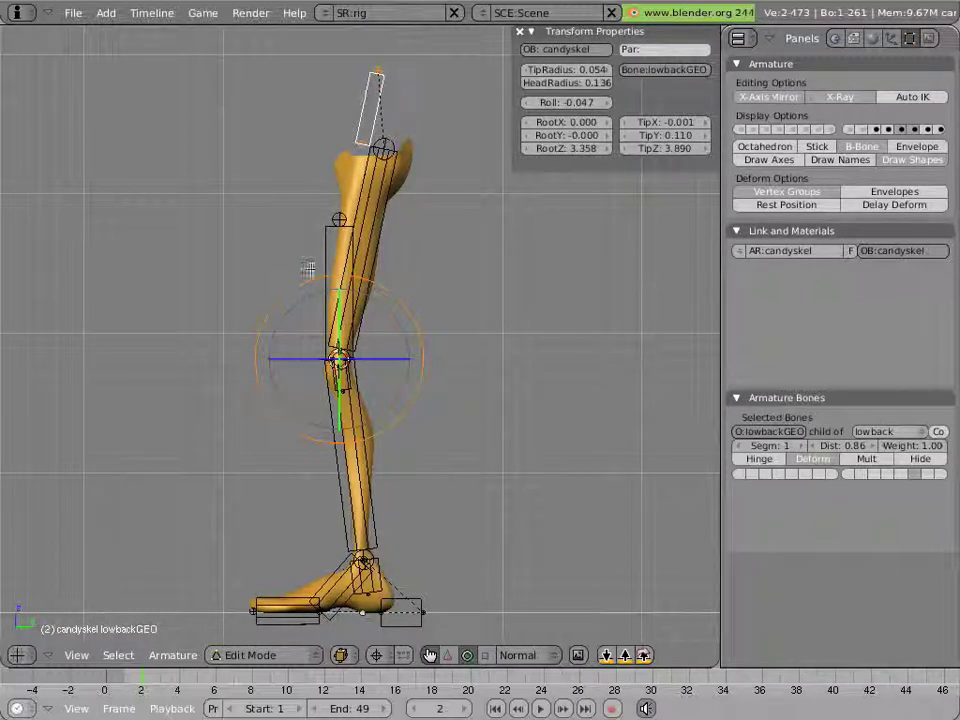
right_click(329, 253)
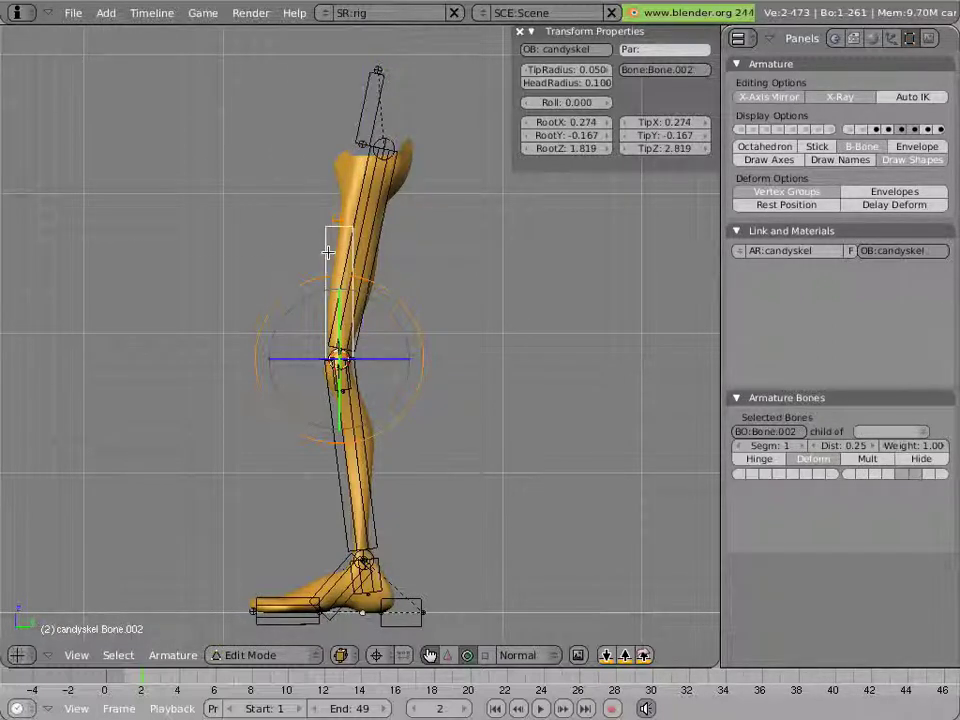
shift+right_click(361, 118)
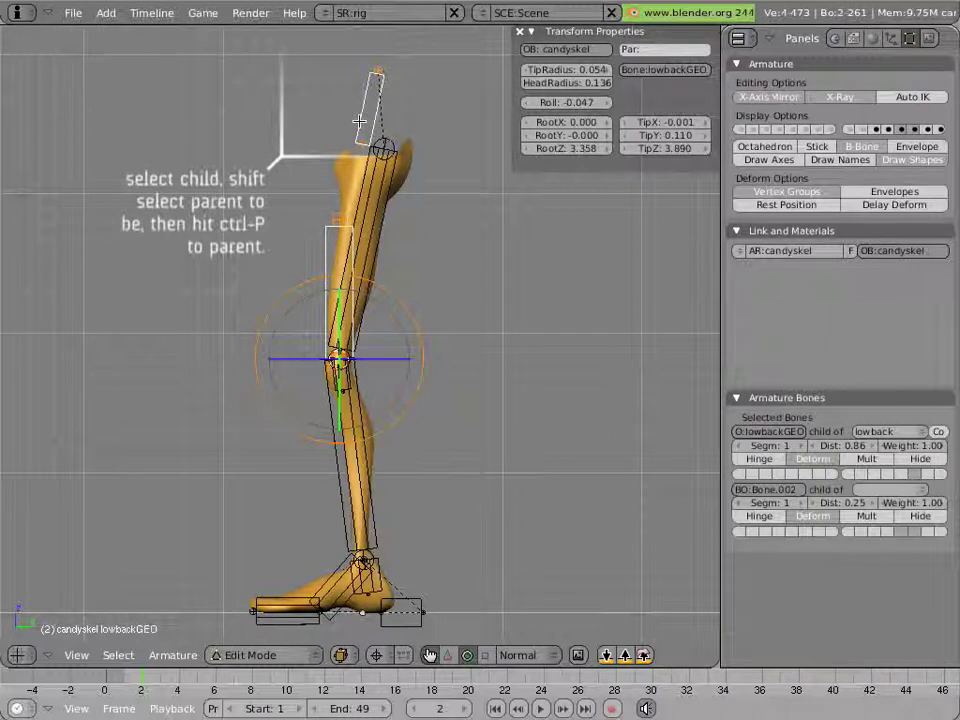
key(ctrl+p)
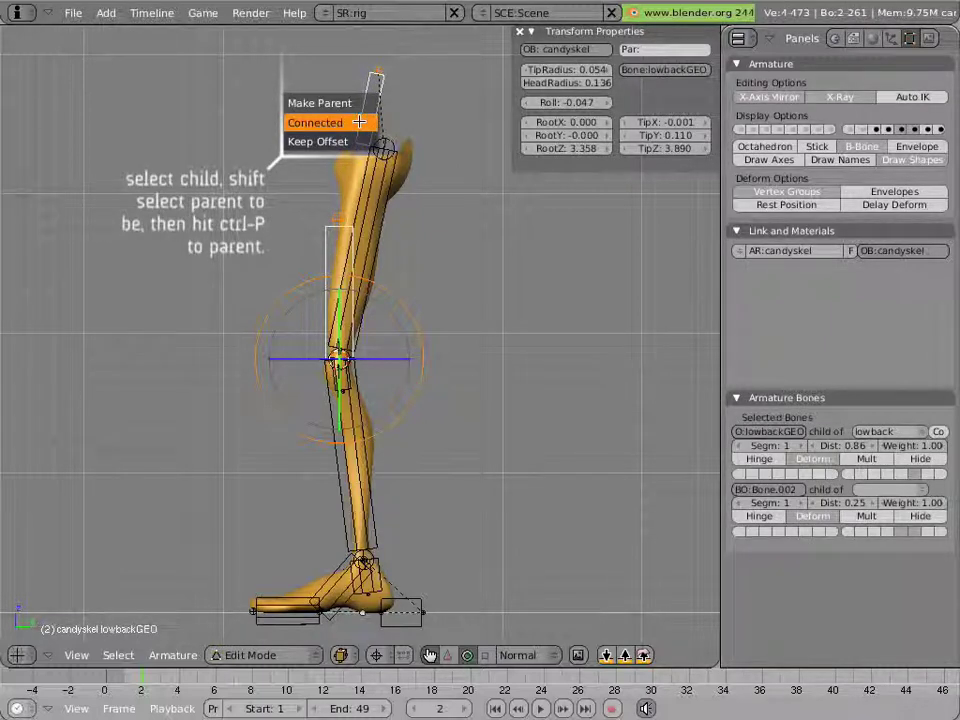
key(Down)
key(Return)
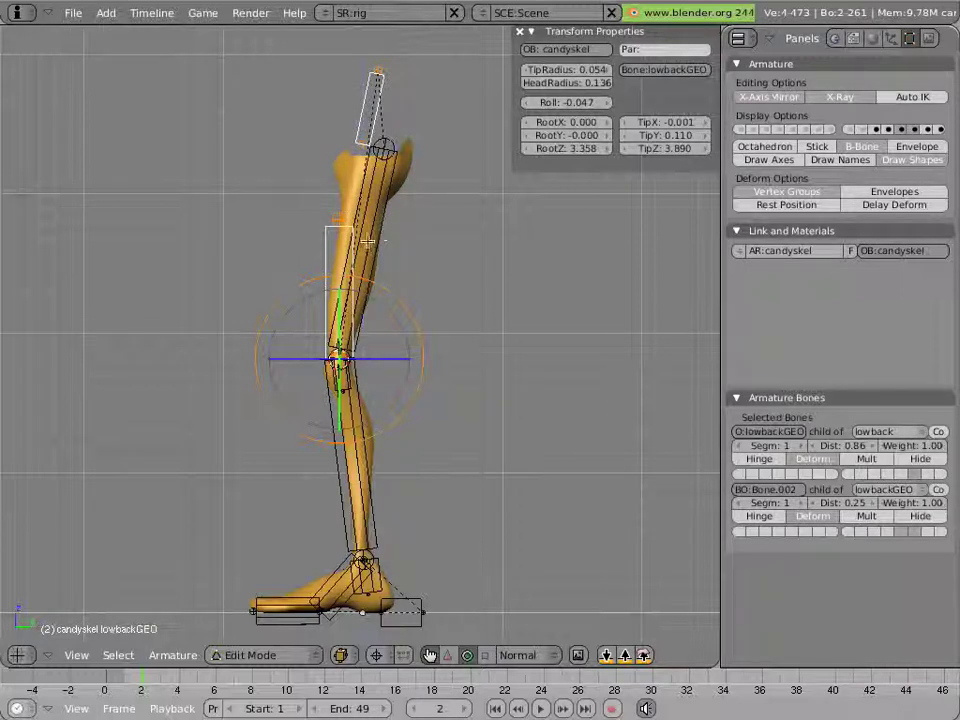
- Shape Bone.002 short and angled back-down from the knee, recalculate its roll, then return to Pose Mode
key(a)
key(e)
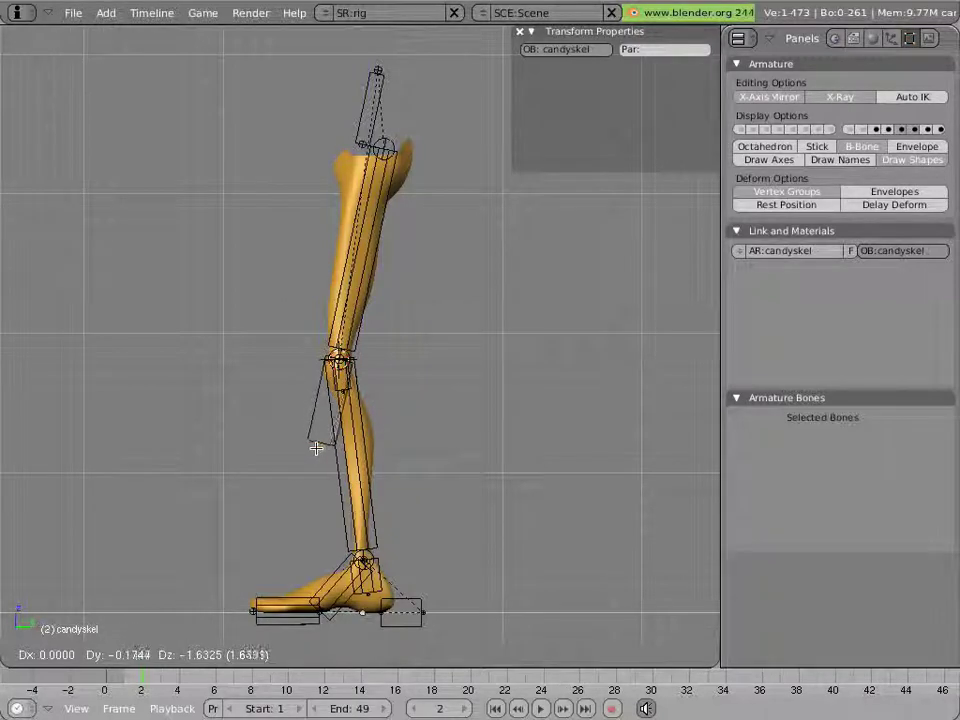
click(316, 442)
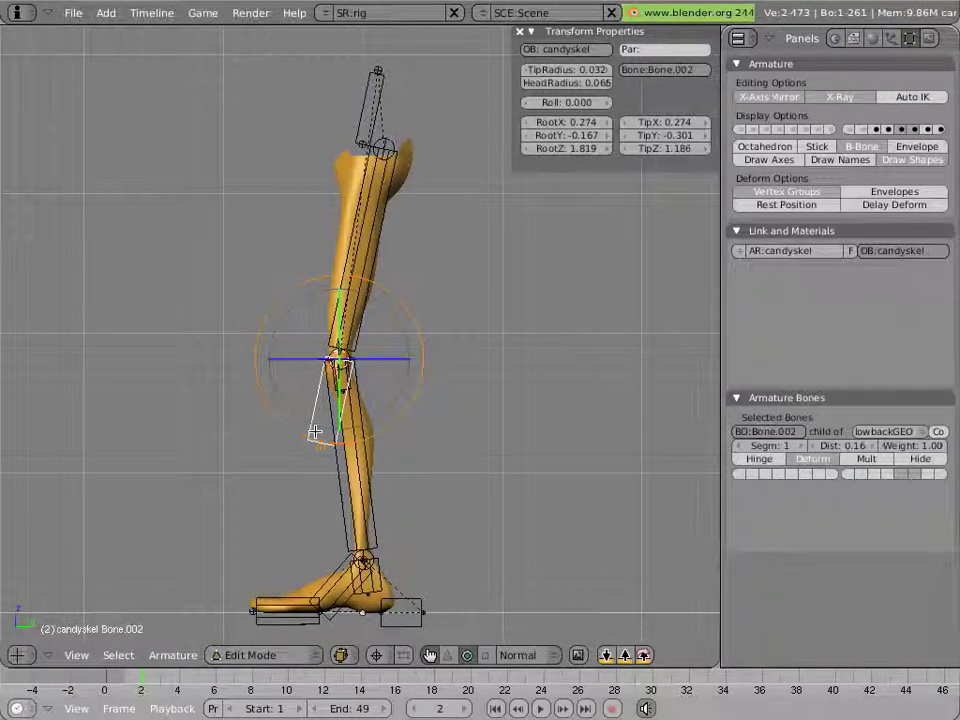
key(ctrl+n)
click(315, 432)
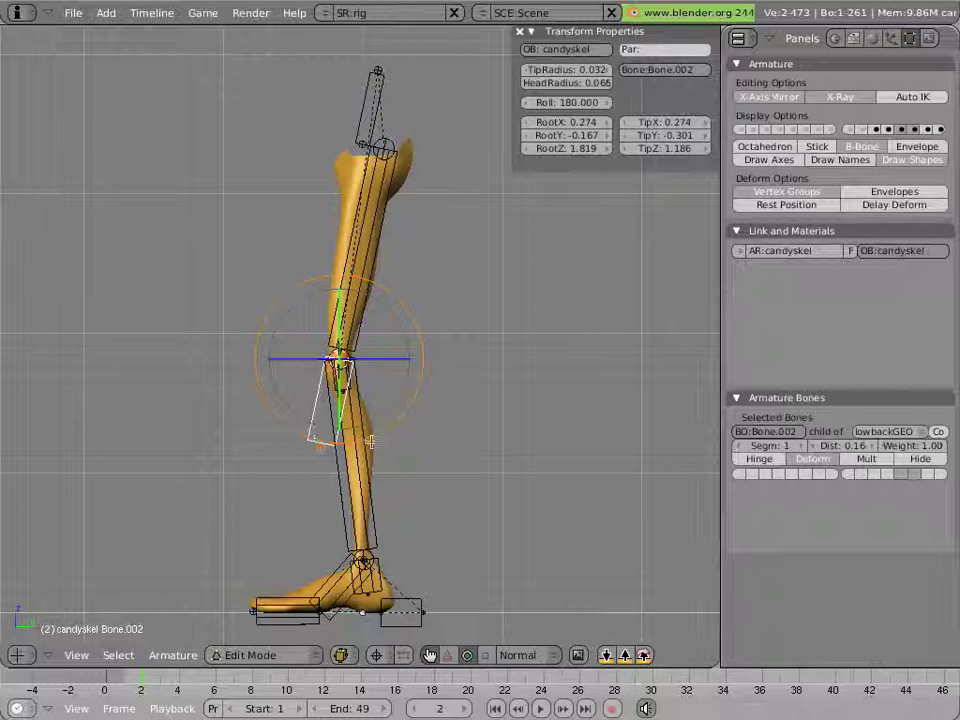
key(s)
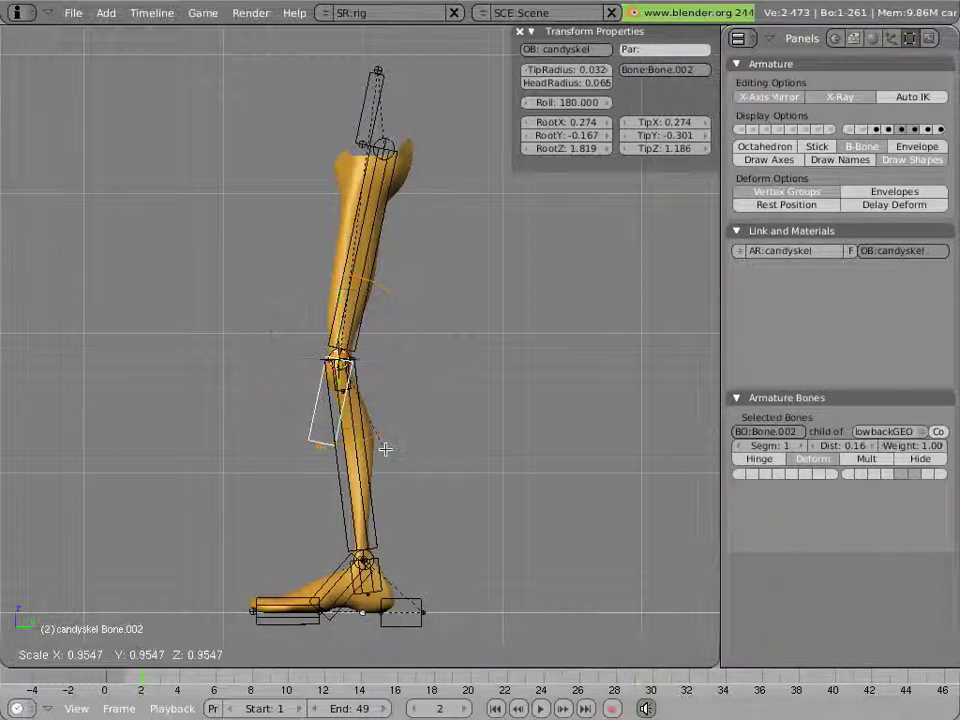
click(337, 449)
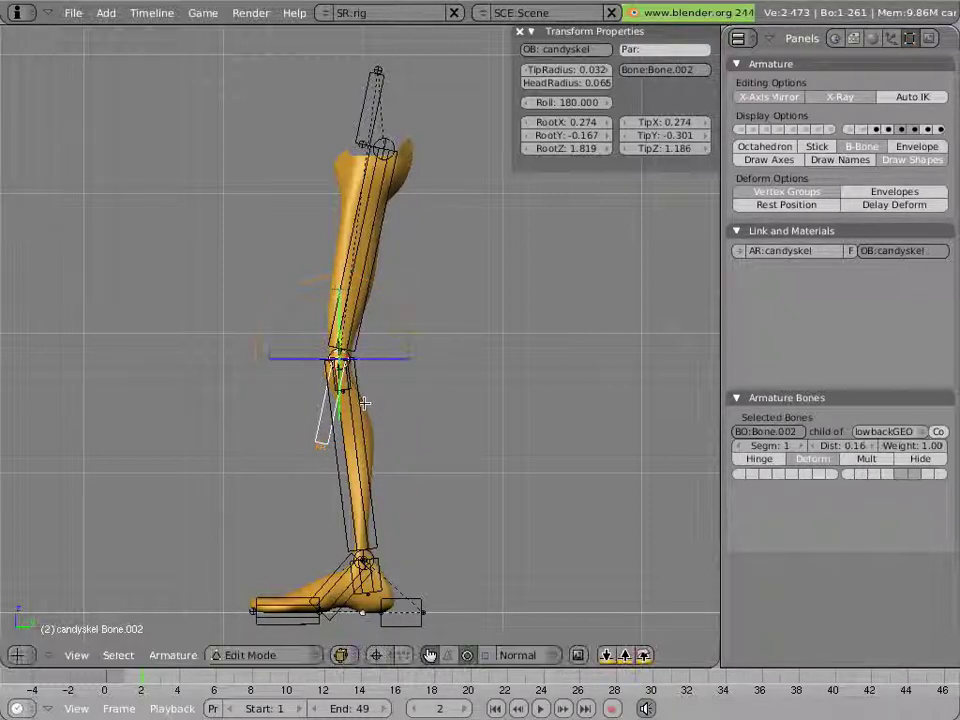
right_click(328, 443)
key(g)
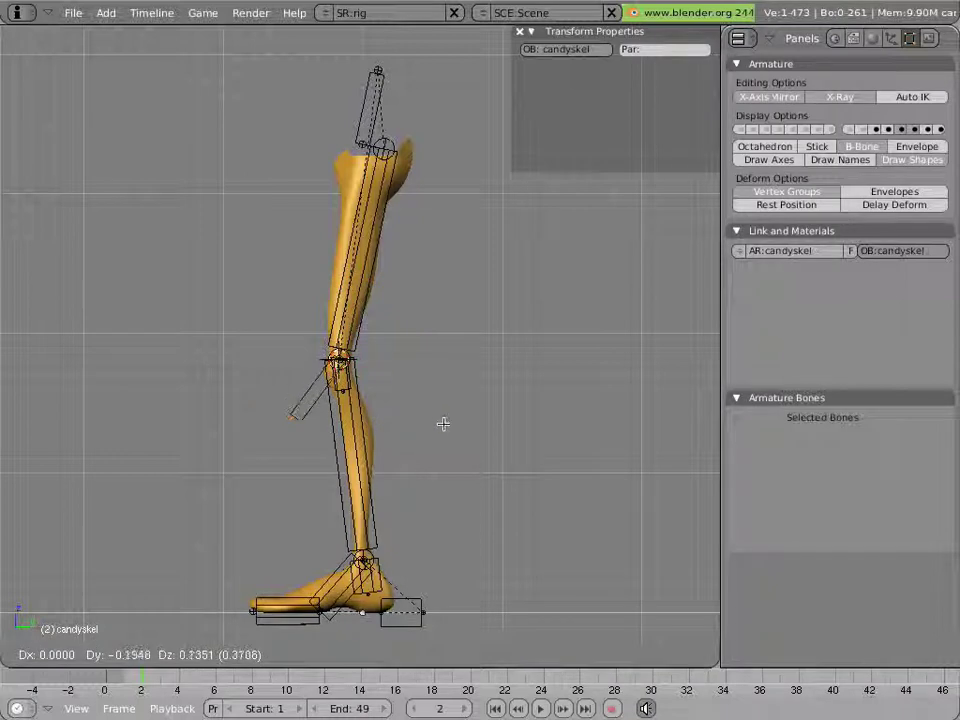
click(443, 424)
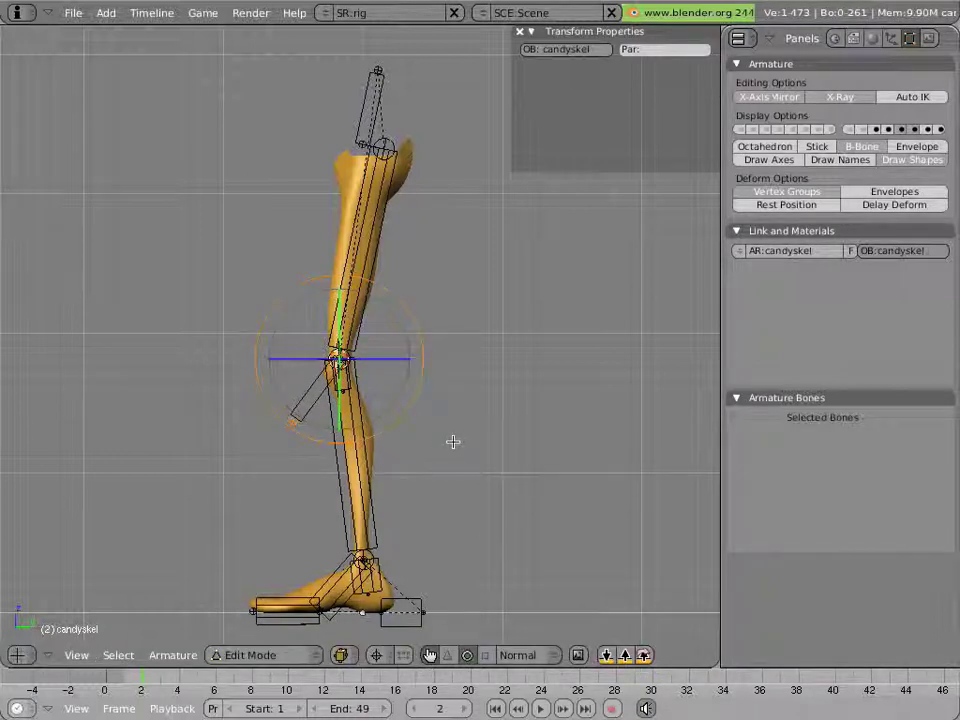
key(ctrl+Tab)
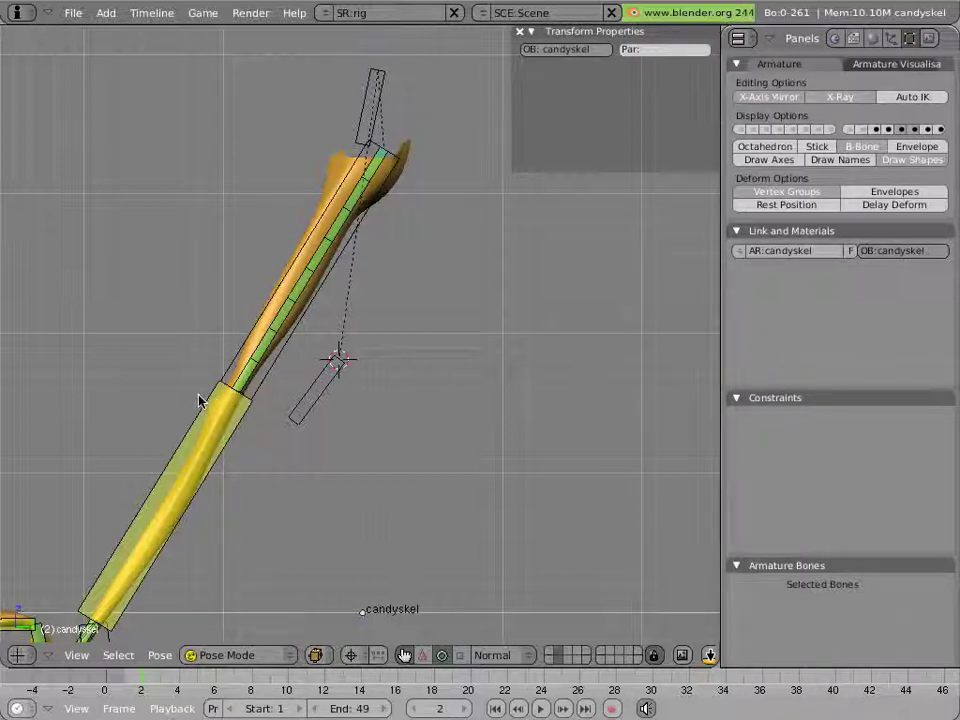
- Add a Copy Location constraint to Bone.002 targeting calfIK.L
right_click(198, 400)
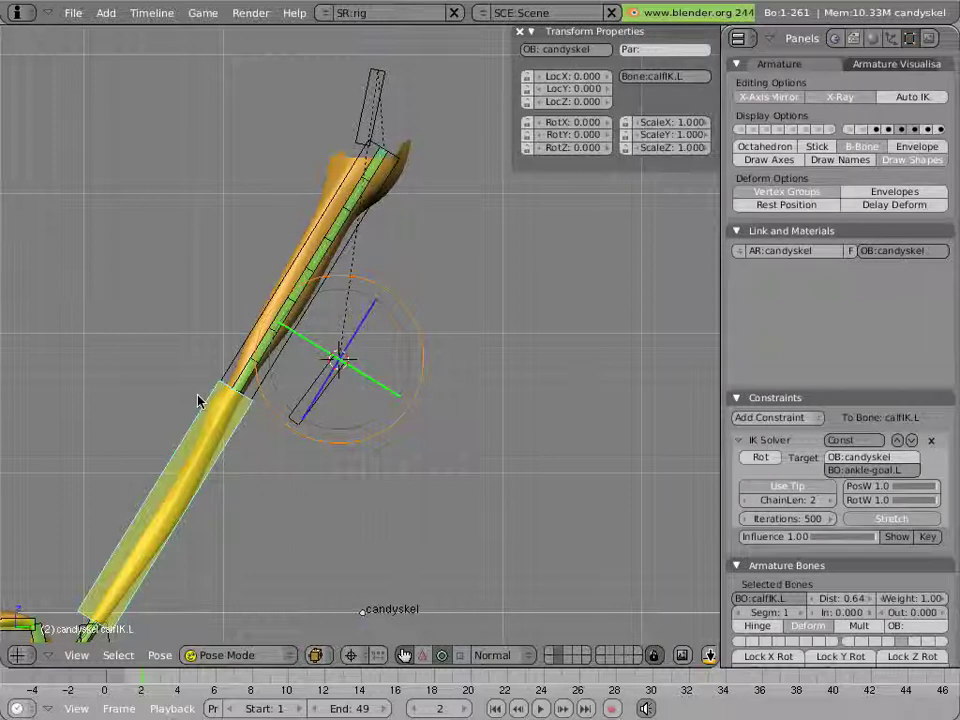
shift+right_click(305, 415)
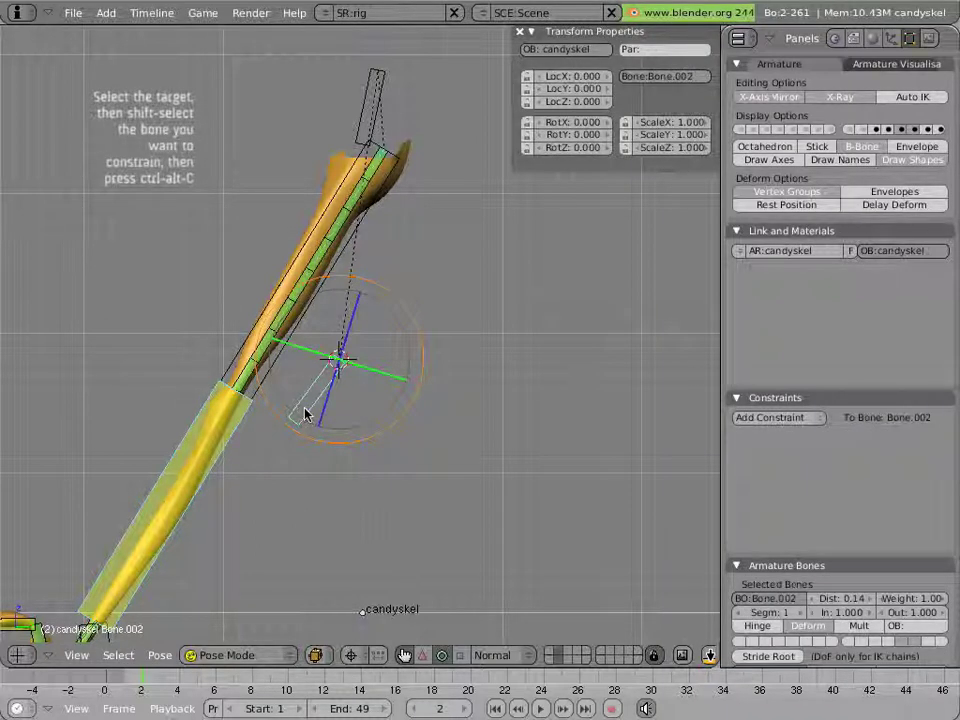
key(ctrl+alt+c)
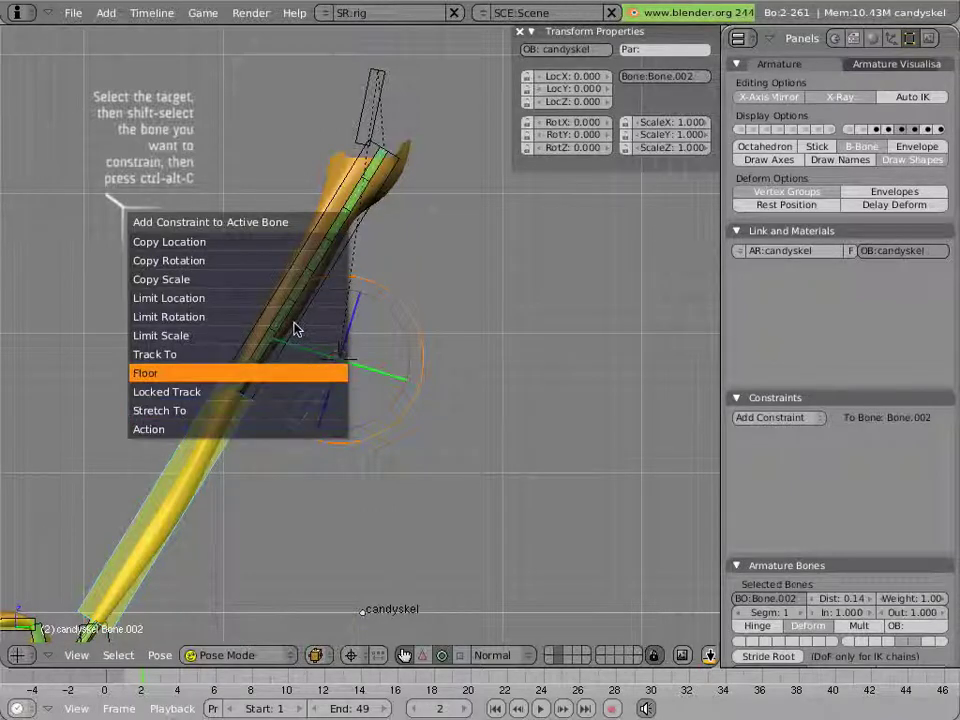
click(294, 243)
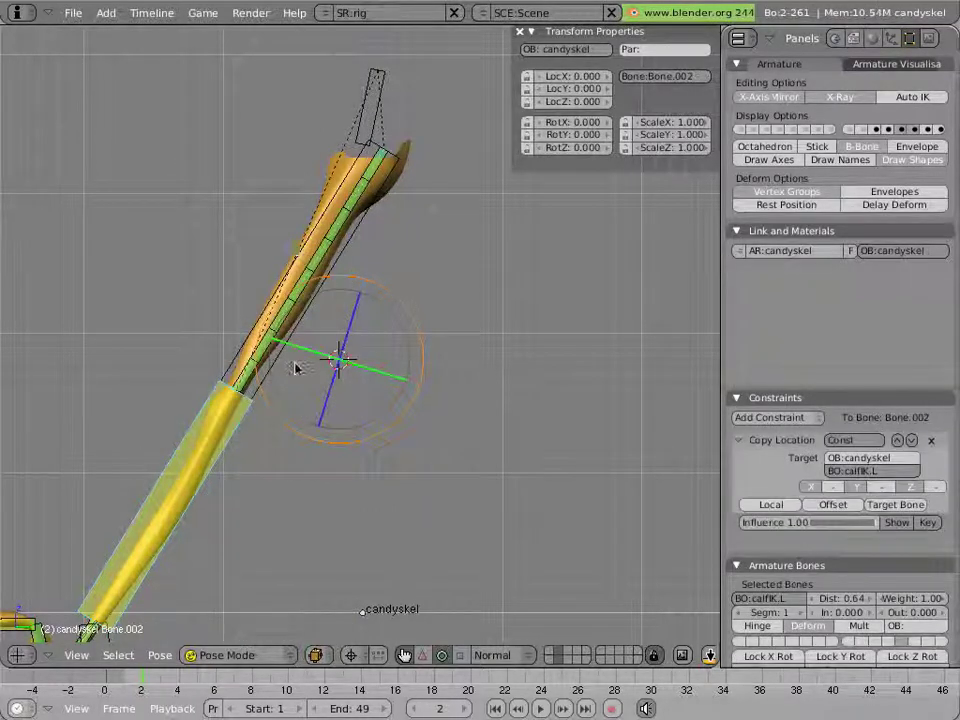
- Zoom in on the knee and reselect calfIK.L and Bone.002 to check the constraint
scroll(227, 452, up, 2)
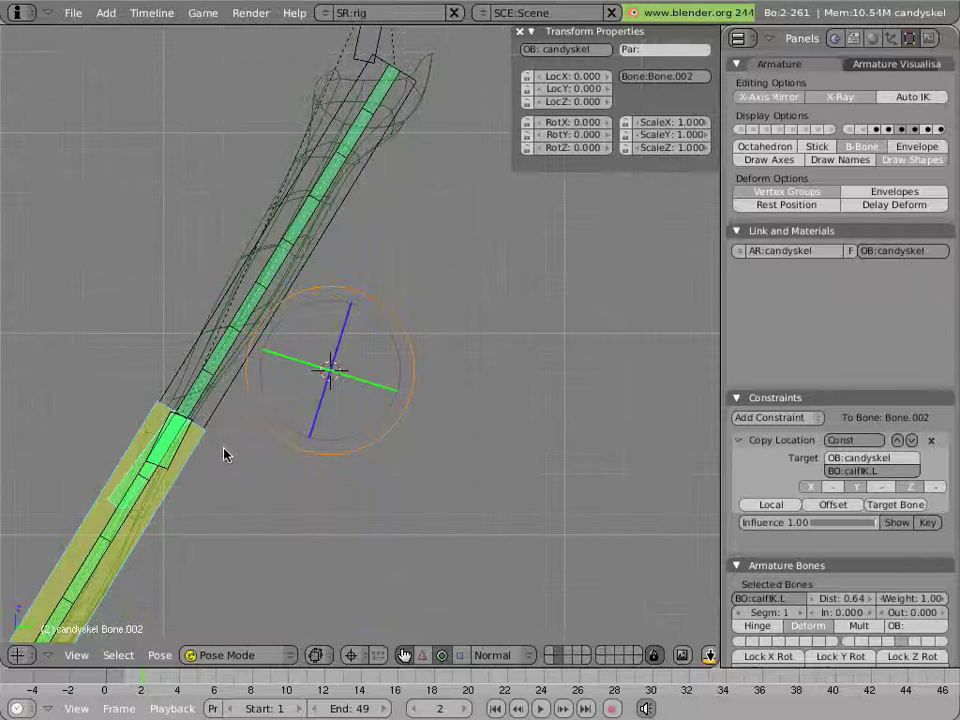
shift+middle_drag(225, 450, 403, 378)
right_click(304, 412)
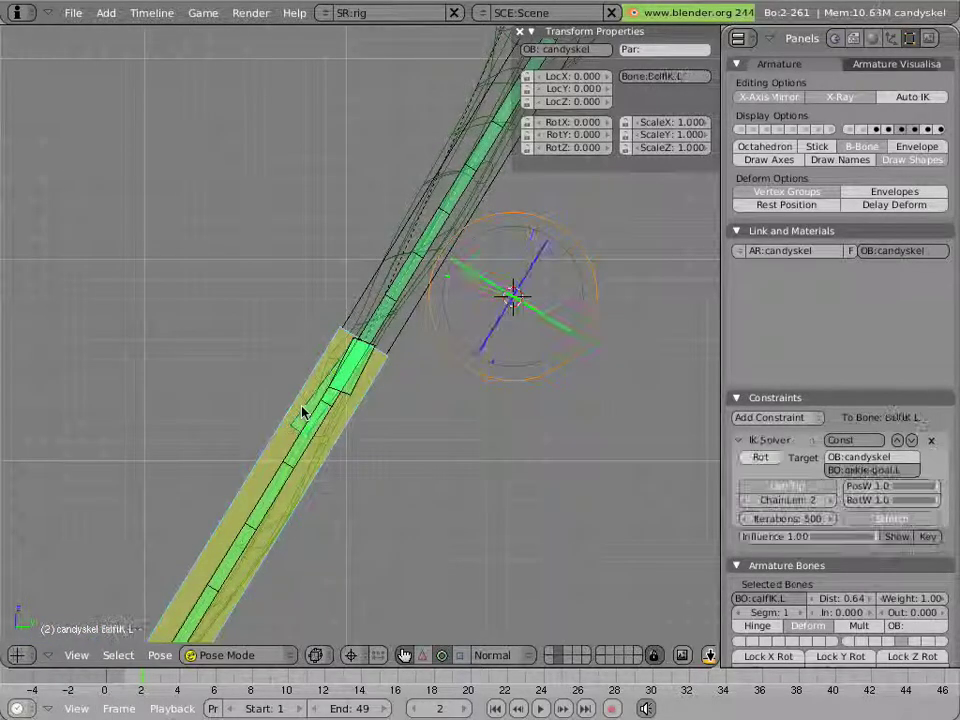
right_click(302, 411)
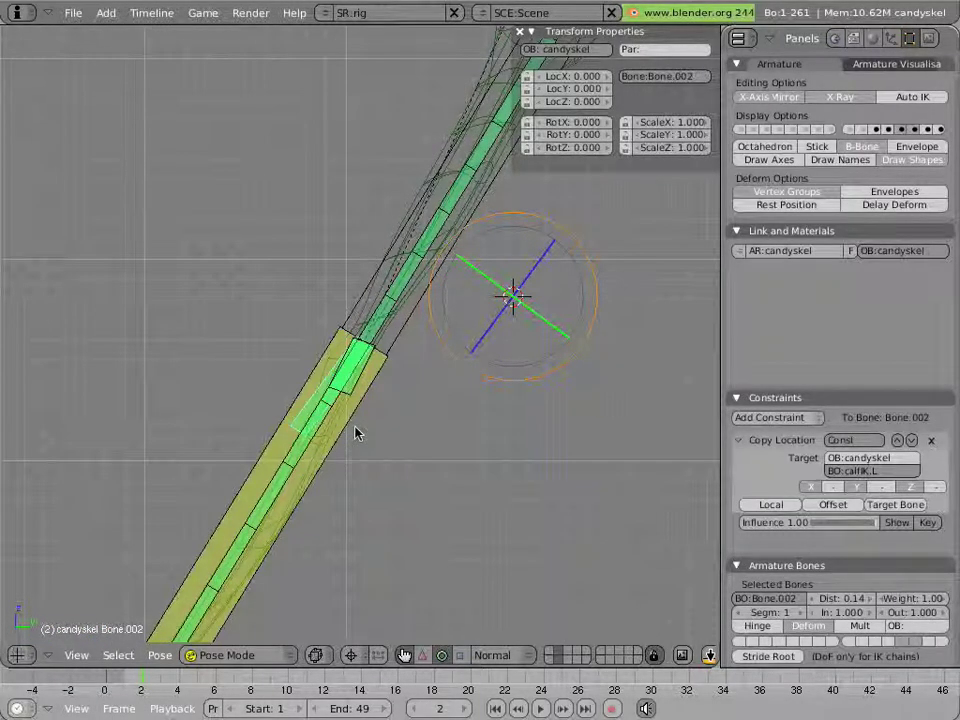
- Set the transform pivot point to Bounding Box Center
key(s)
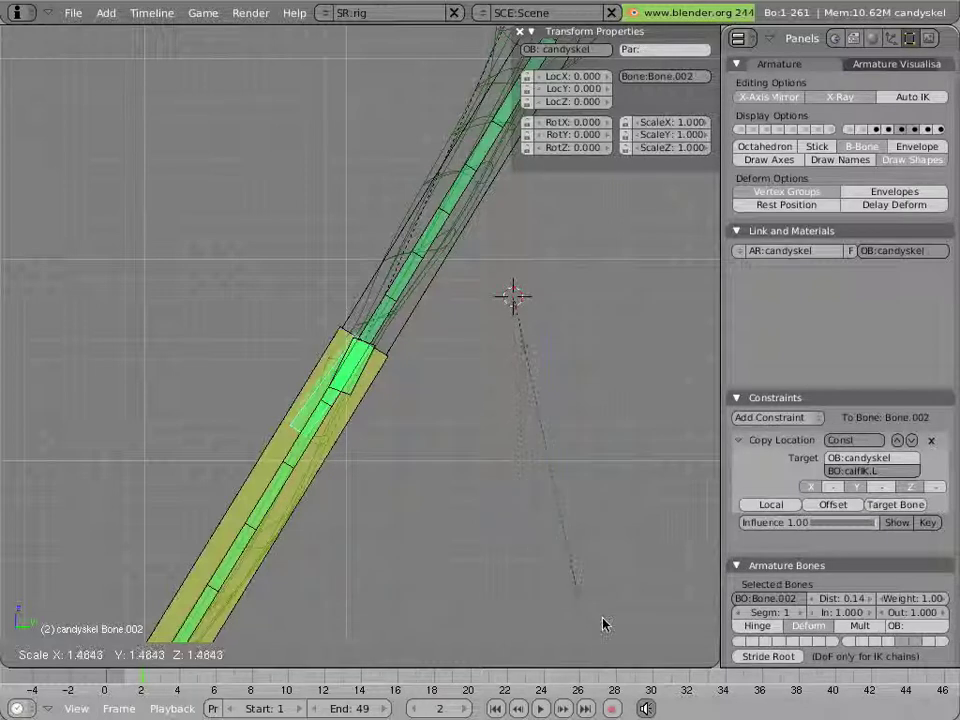
key(Escape)
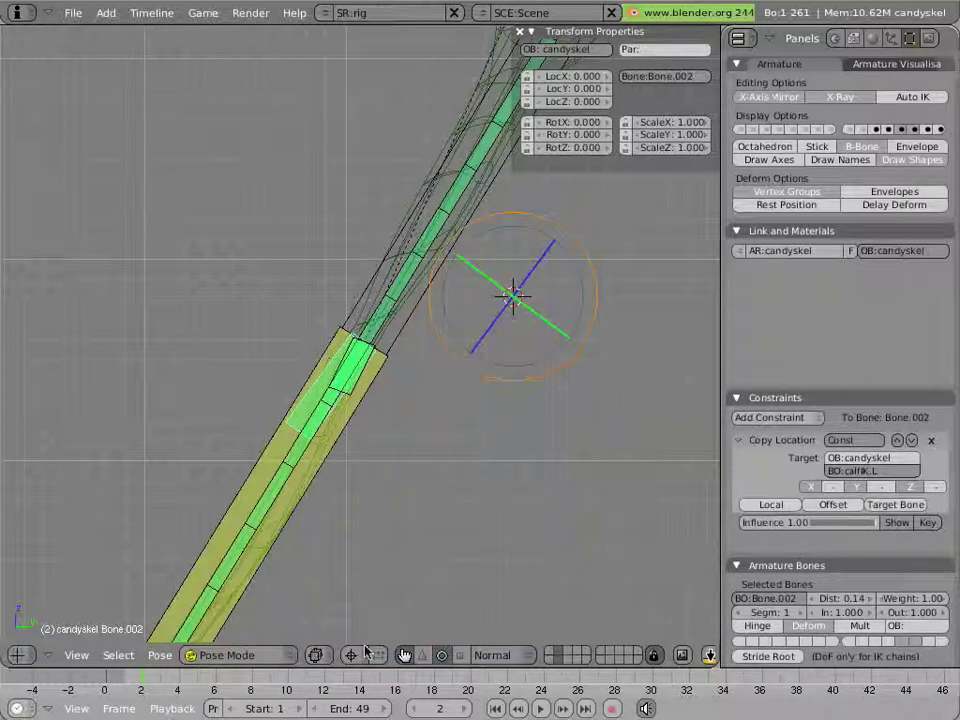
click(360, 655)
click(368, 636)
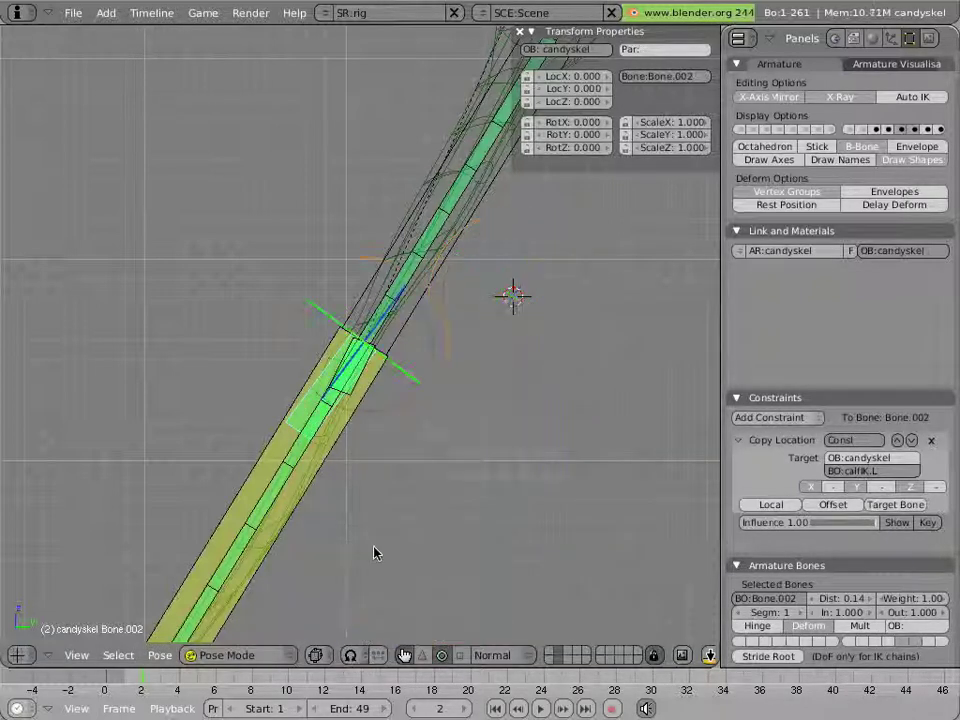
- Enlarge Bone.002's B-bone display box by about 2.67 with Alt+S
key(alt+s)
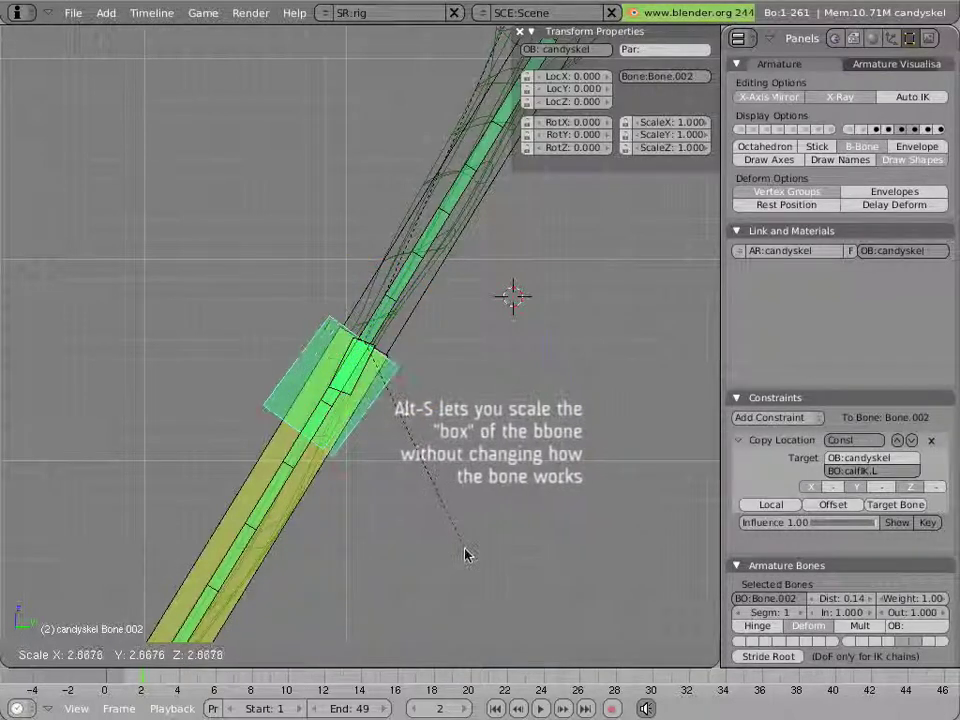
click(455, 540)
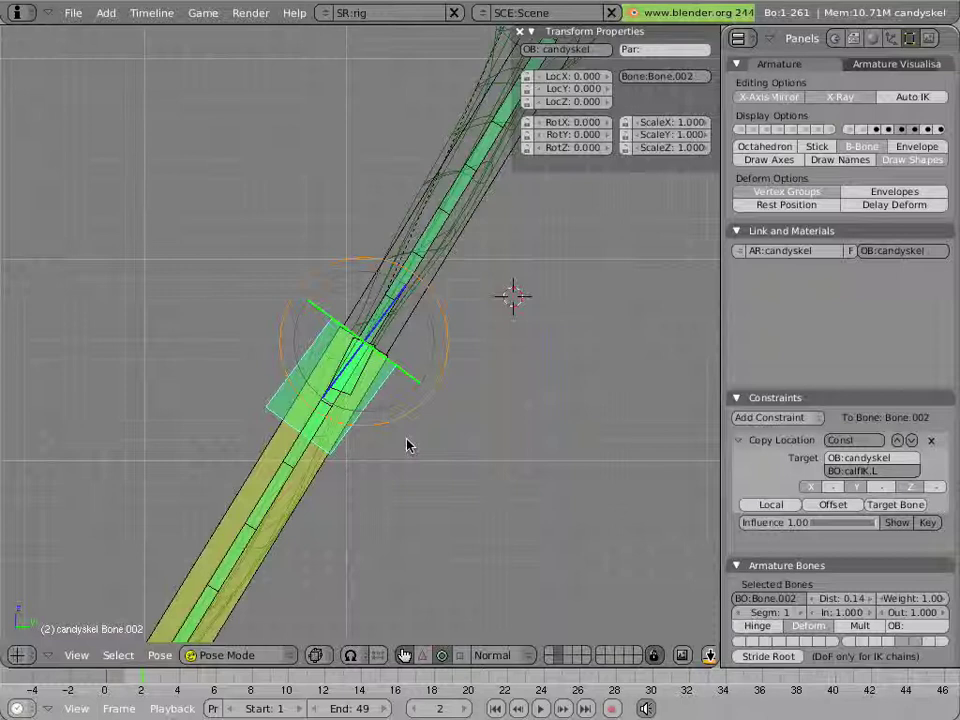
scroll(407, 445, down, 4)
scroll(407, 445, up, 5)
scroll(407, 445, down, 3)
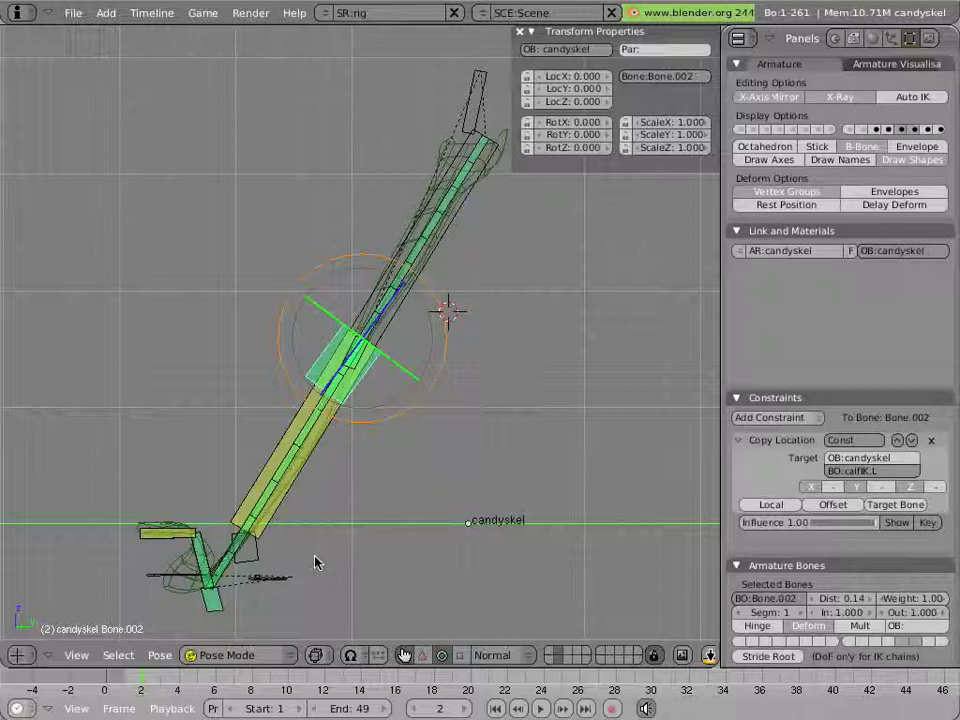
- In Edit Mode, select calf.L then Bone.002 and bring up the Make Parent options
key(Tab)
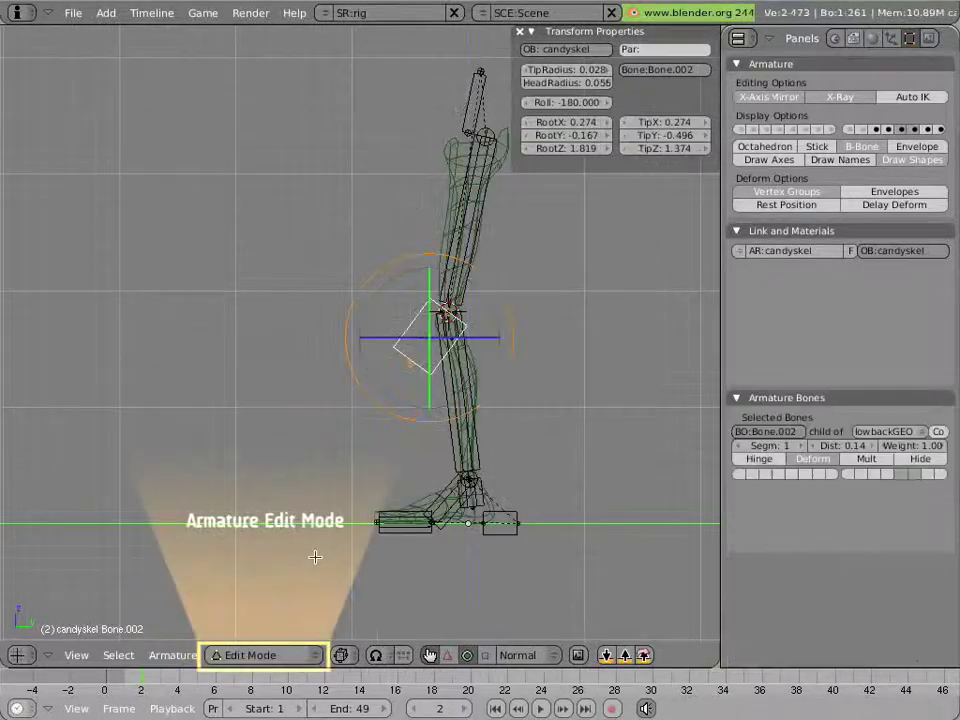
scroll(411, 472, up, 4)
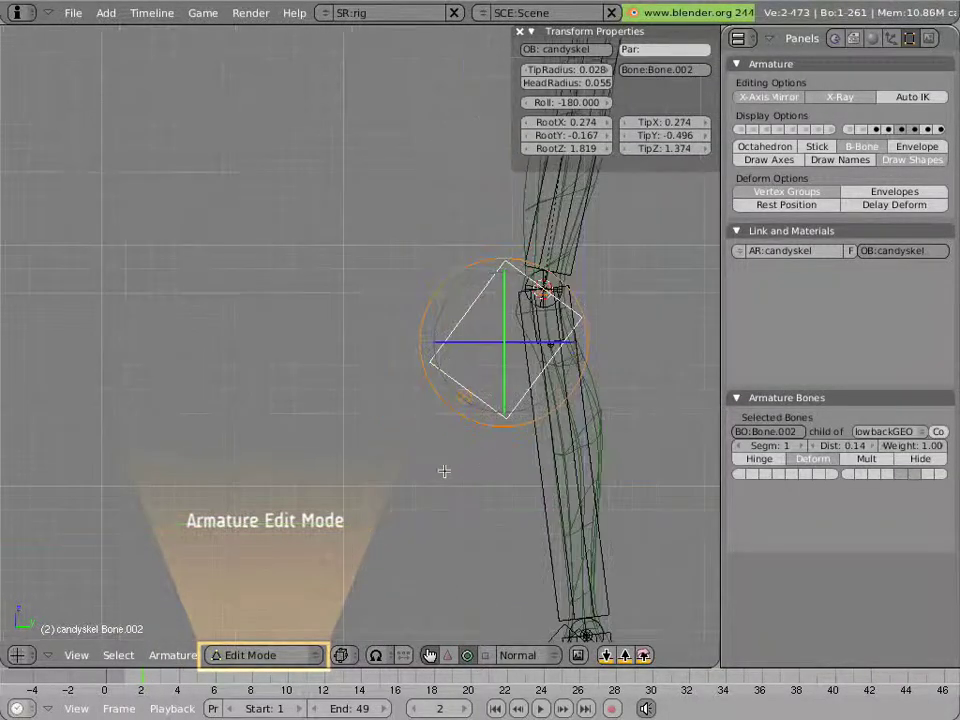
right_click(571, 438)
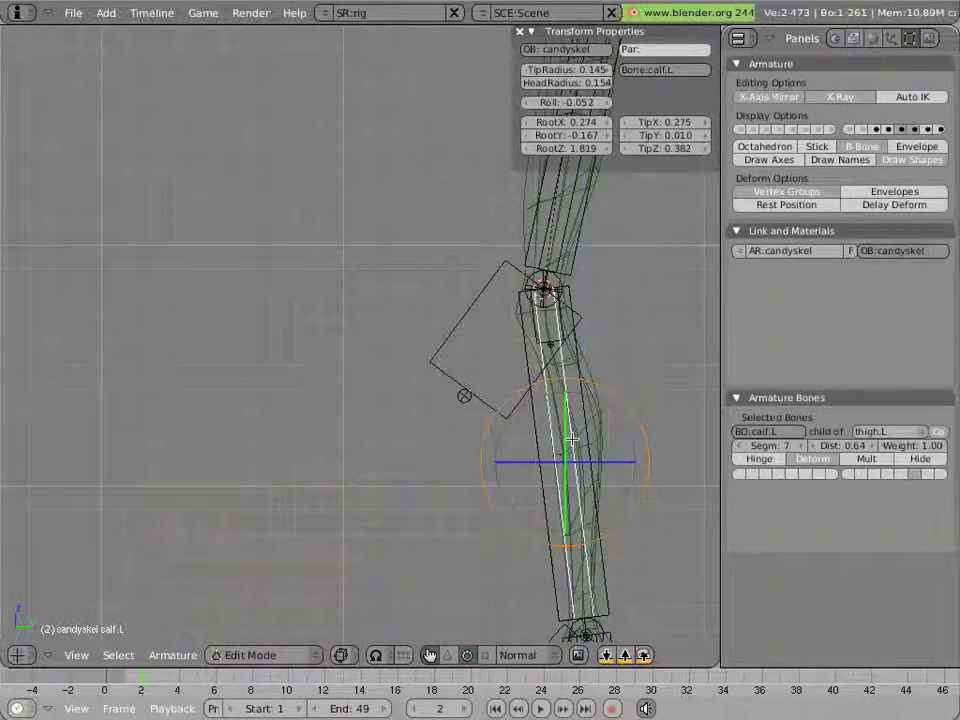
shift+right_click(466, 392)
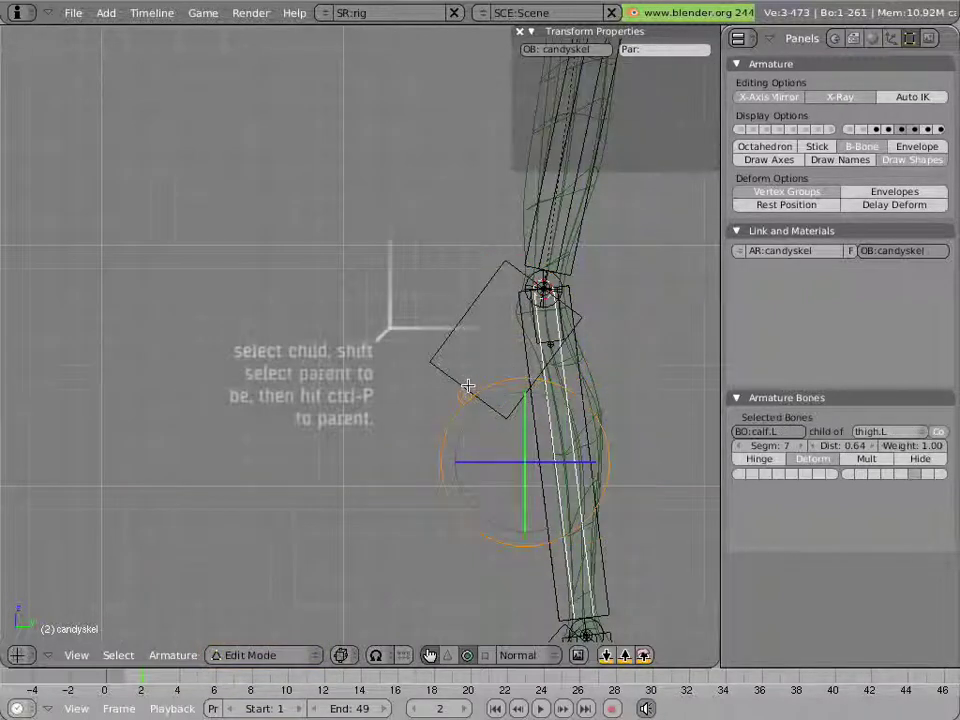
right_click(546, 428)
shift+right_click(469, 311)
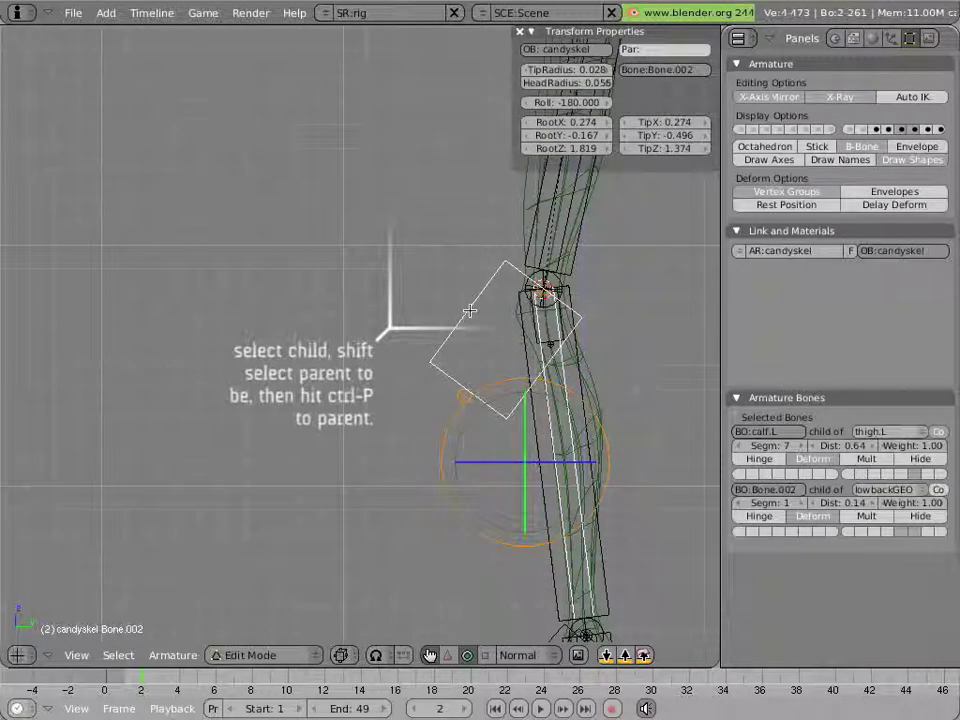
key(ctrl+p)
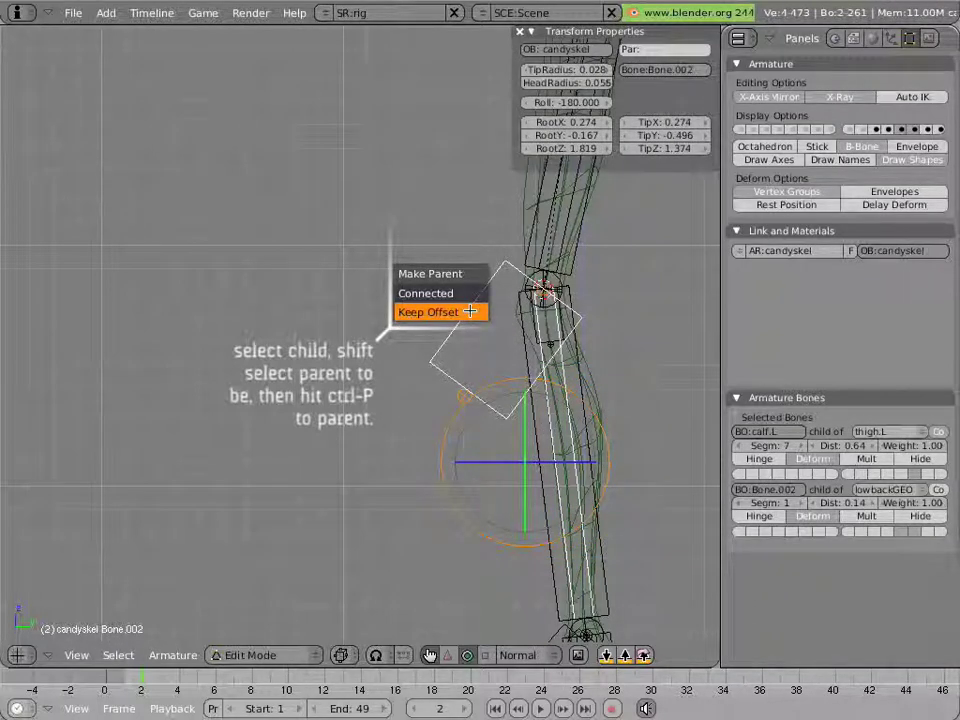
- Parent calf.L to Bone.002 with Keep Offset and show the leg mesh solid
click(469, 311)
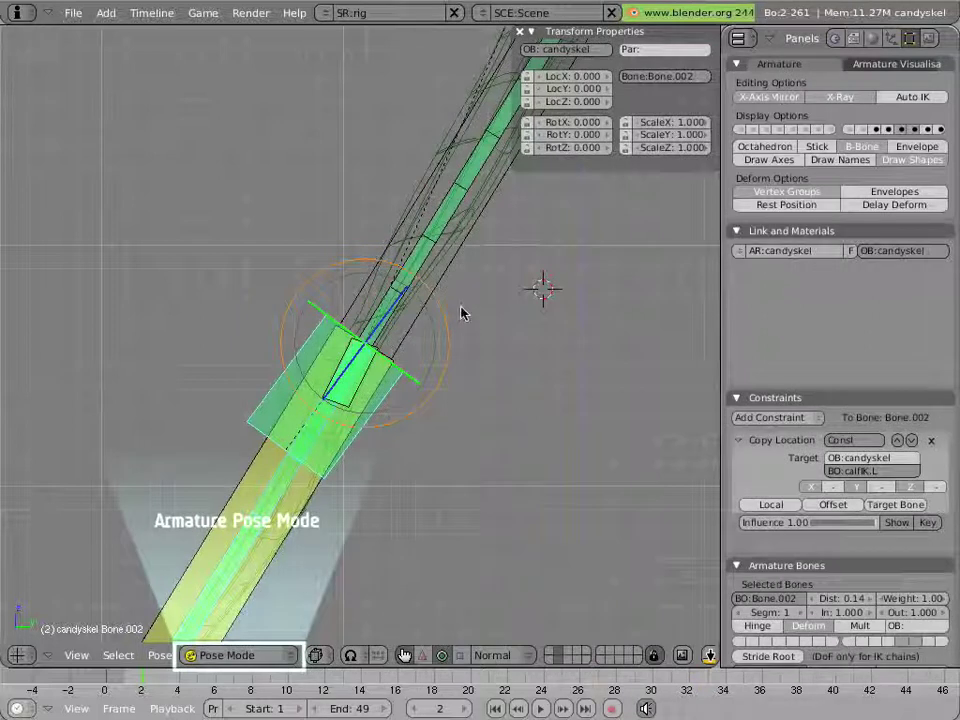
scroll(462, 313, down, 4)
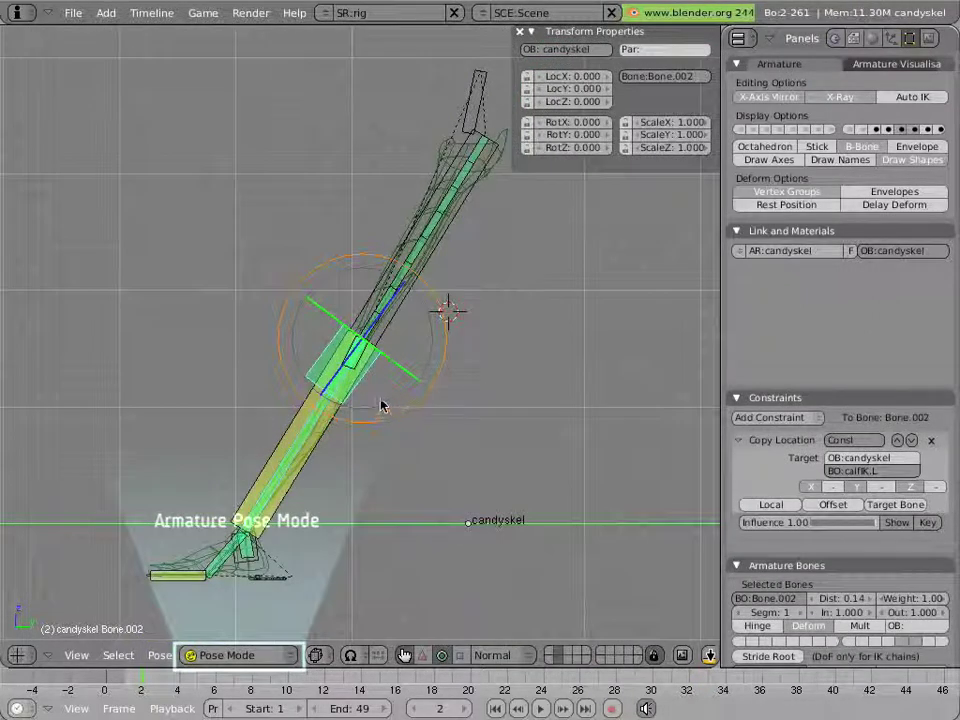
key(z)
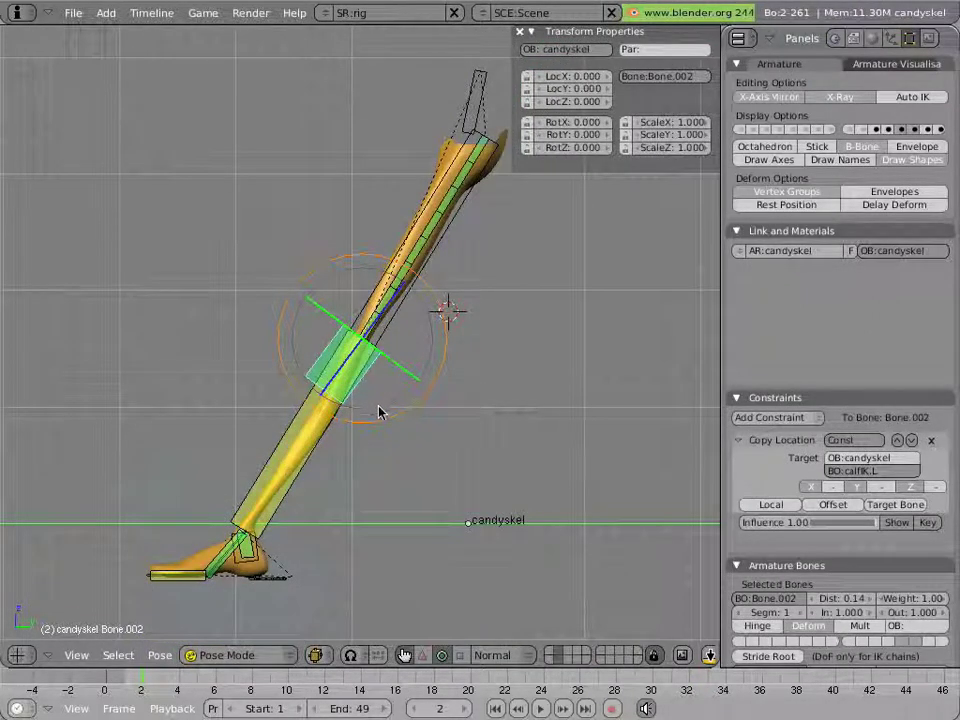
- Move foot.L to test the leg and hide the thick leg bones' layer
right_click(279, 580)
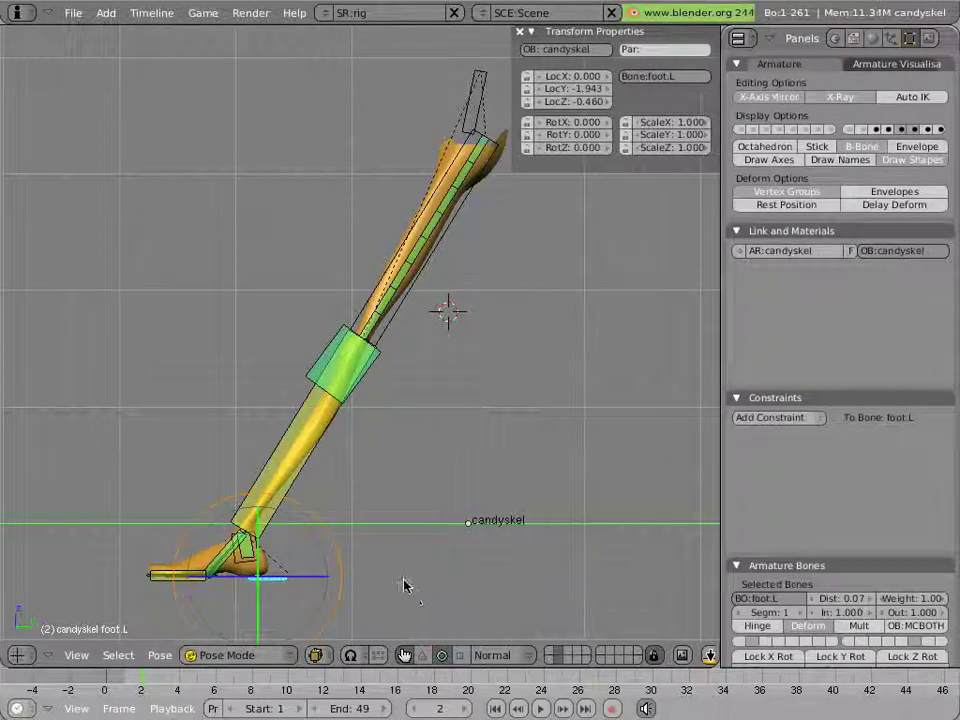
key(g)
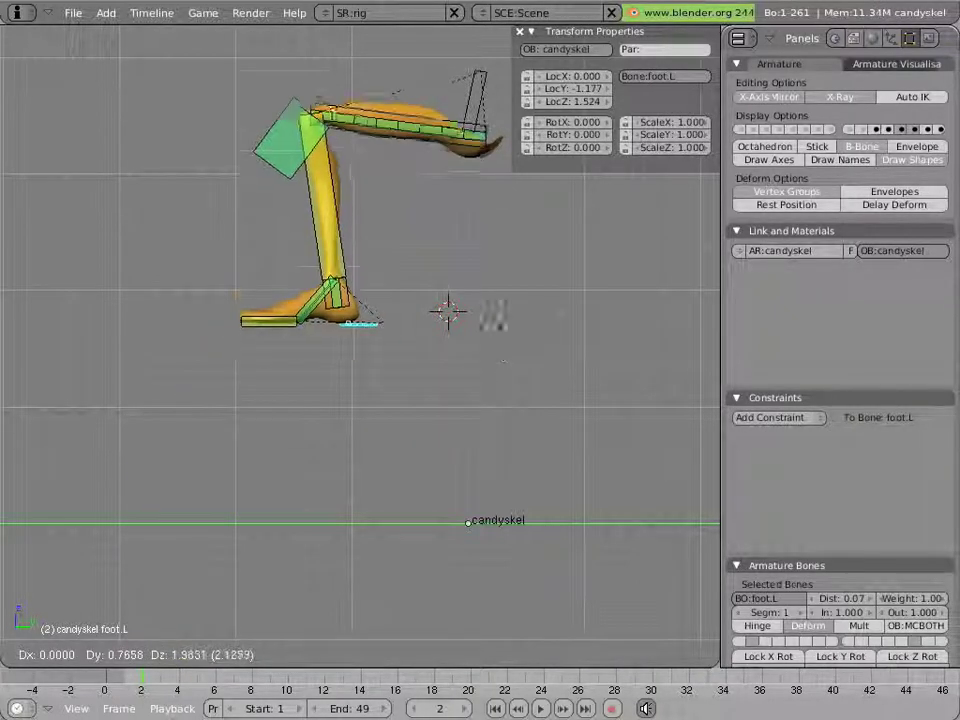
click(242, 553)
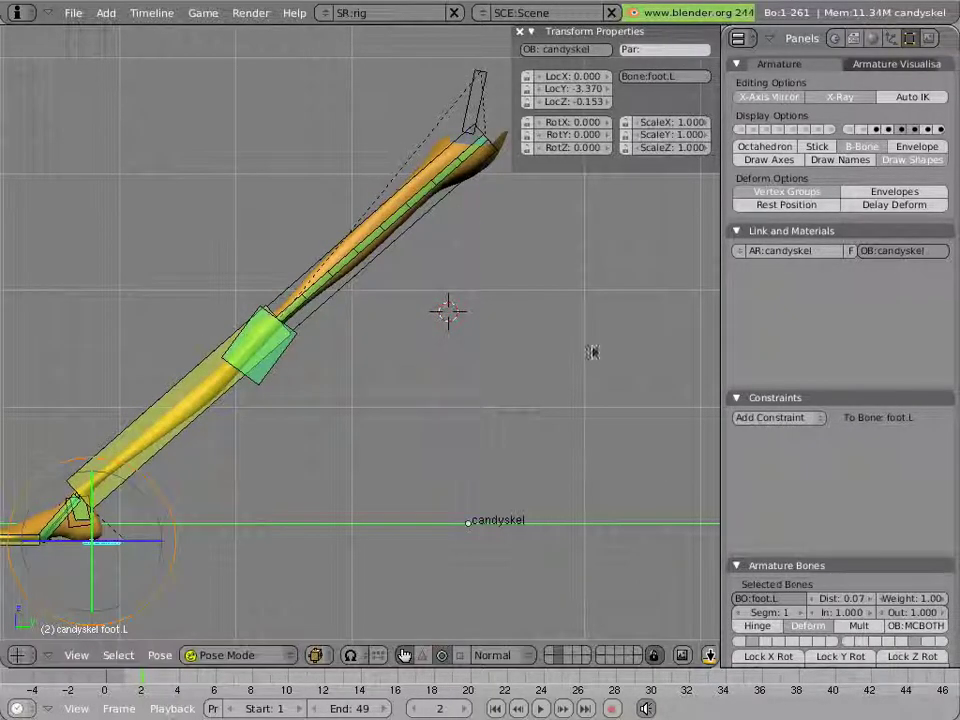
click(912, 133)
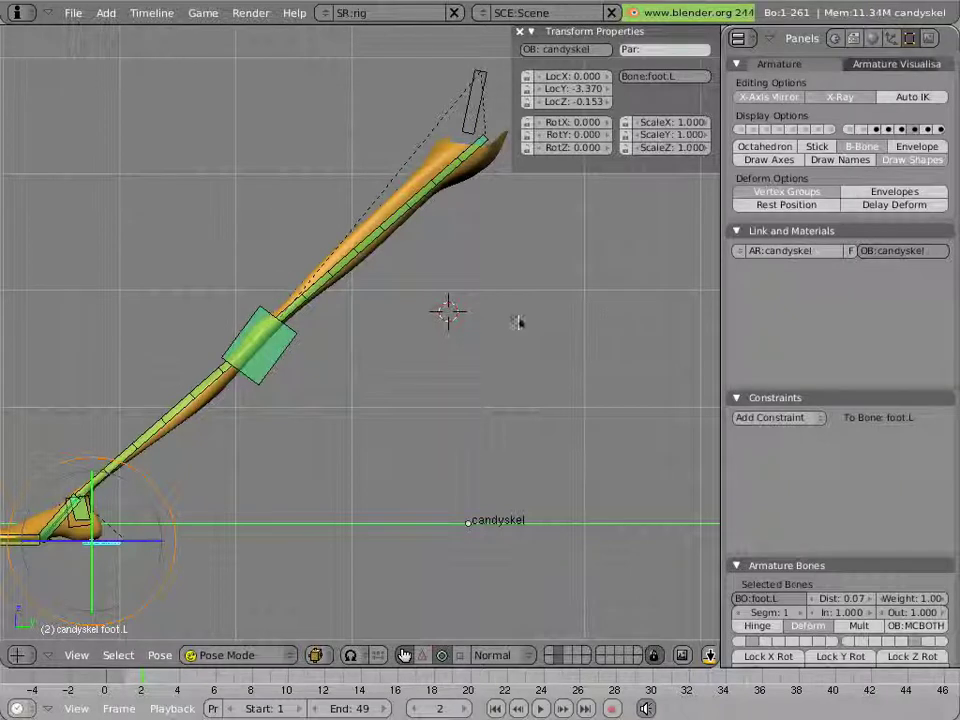
shift+middle_drag(516, 321, 648, 277)
- Hide the remaining bones and pull foot.L down-left to LocY -4.321, LocZ -1.024
key(g)
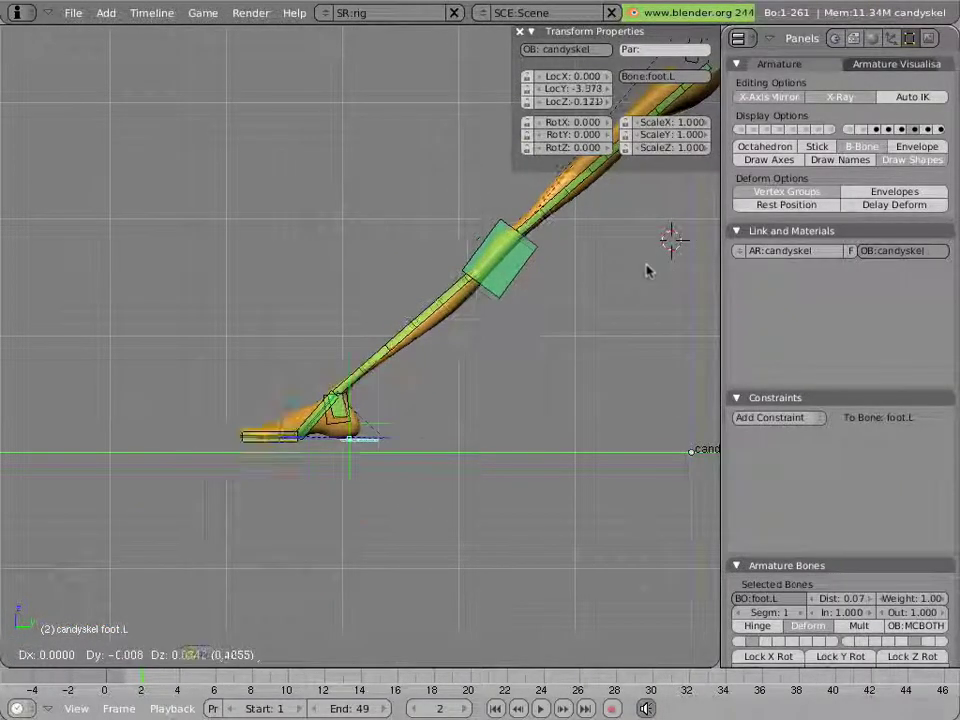
click(649, 268)
click(757, 129)
key(g)
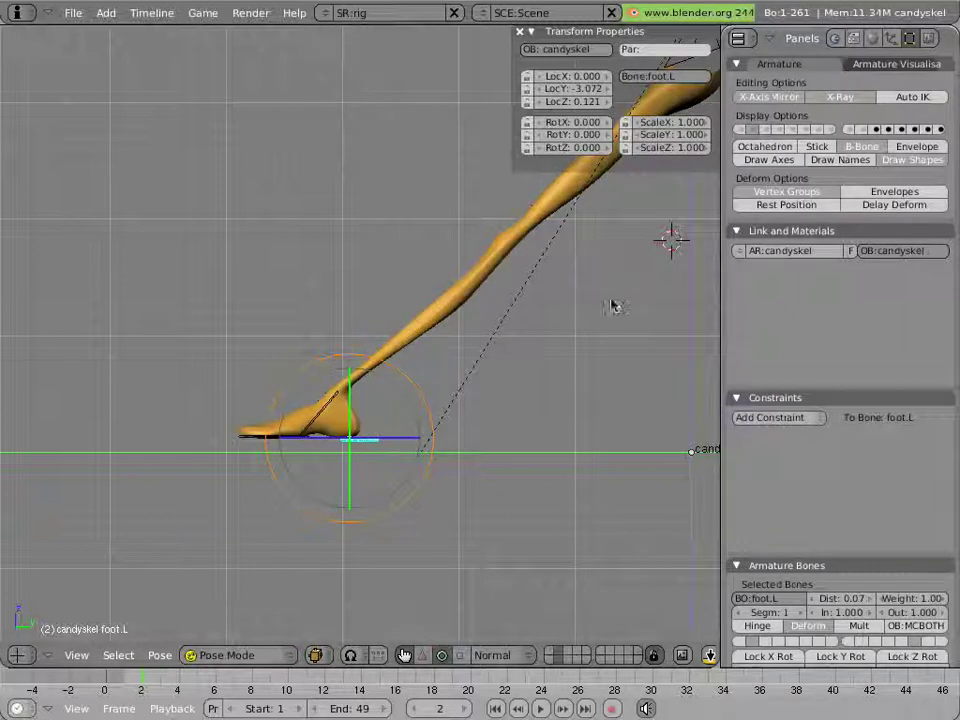
click(455, 448)
scroll(455, 448, down, 3)
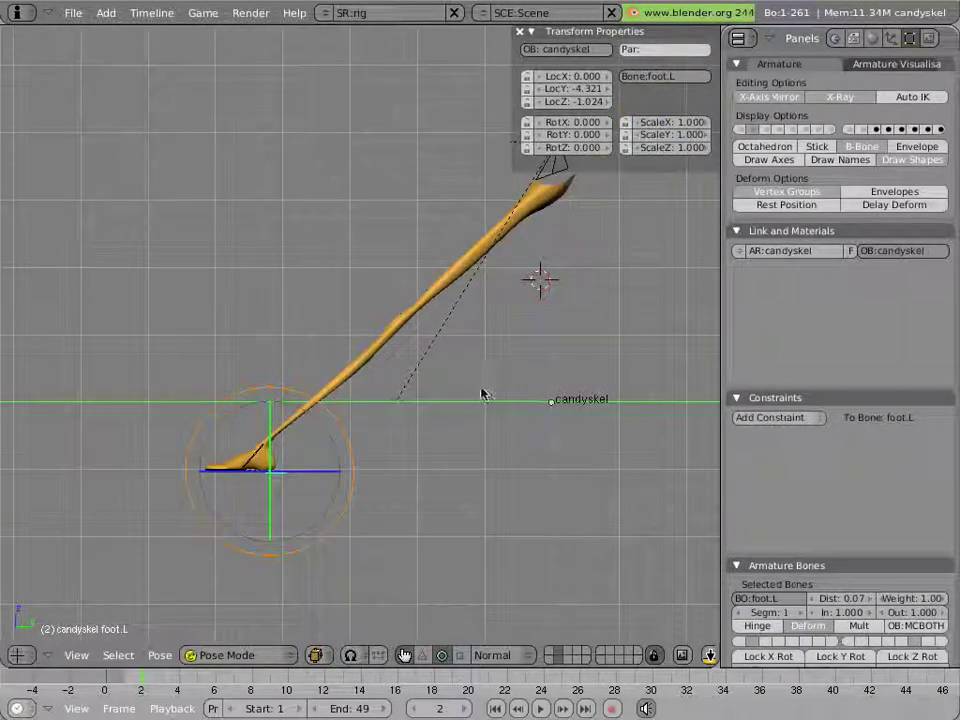
- Raise foot.L to bend the knee, then return it to LocY 0.248, LocZ 0.021
key(g)
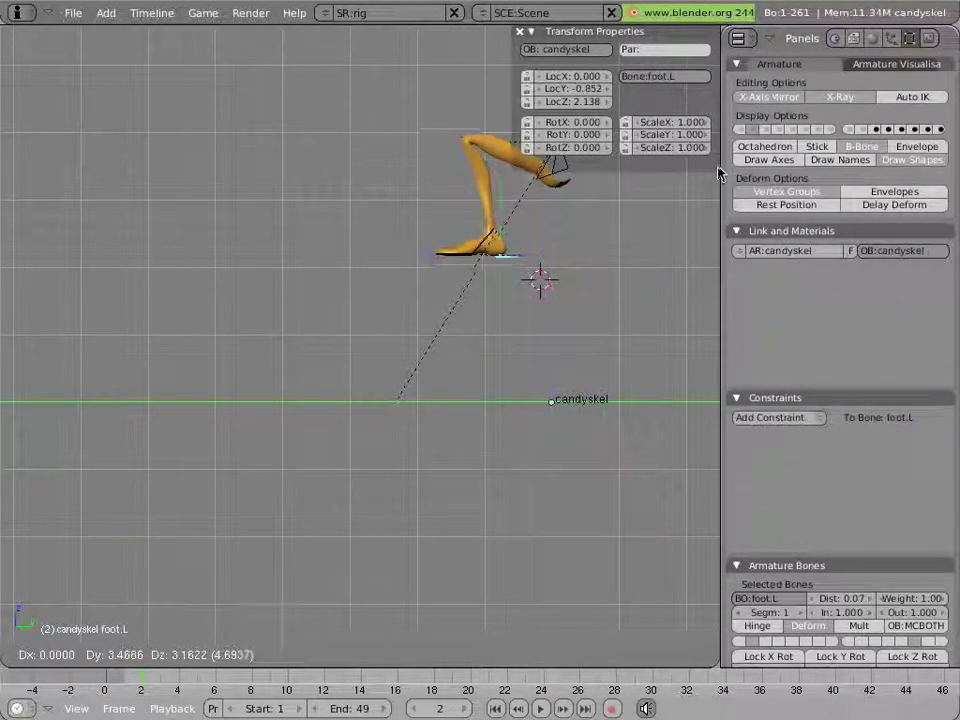
click(690, 186)
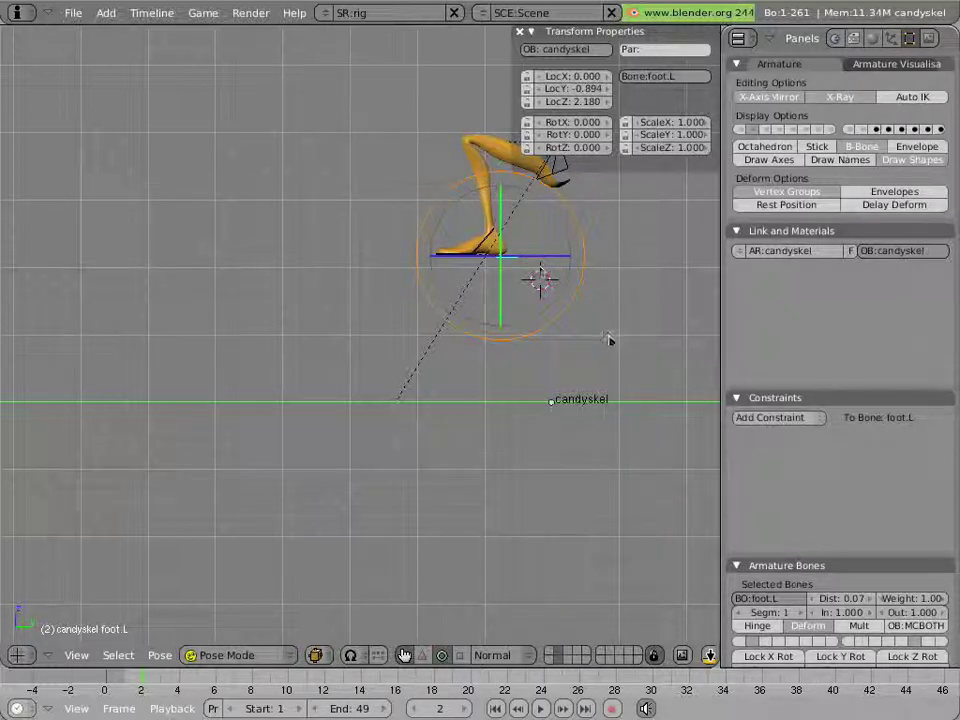
key(g)
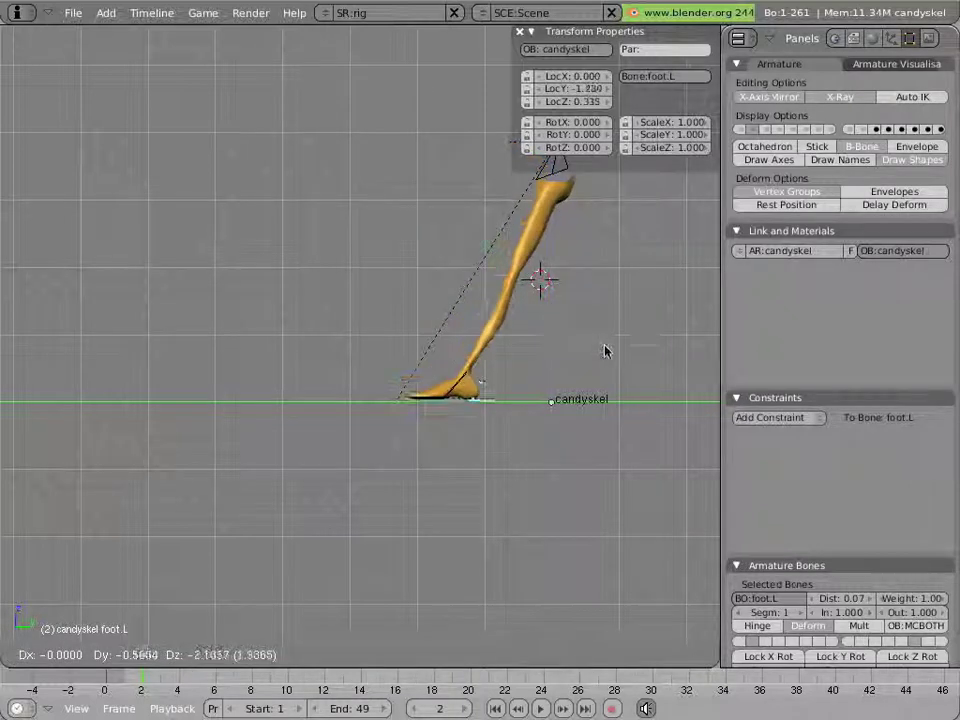
click(695, 354)
- Switch to an orthographic side view and zoom out to frame the whole leg
middle_drag(681, 354, 360, 274)
scroll(358, 322, up, 5)
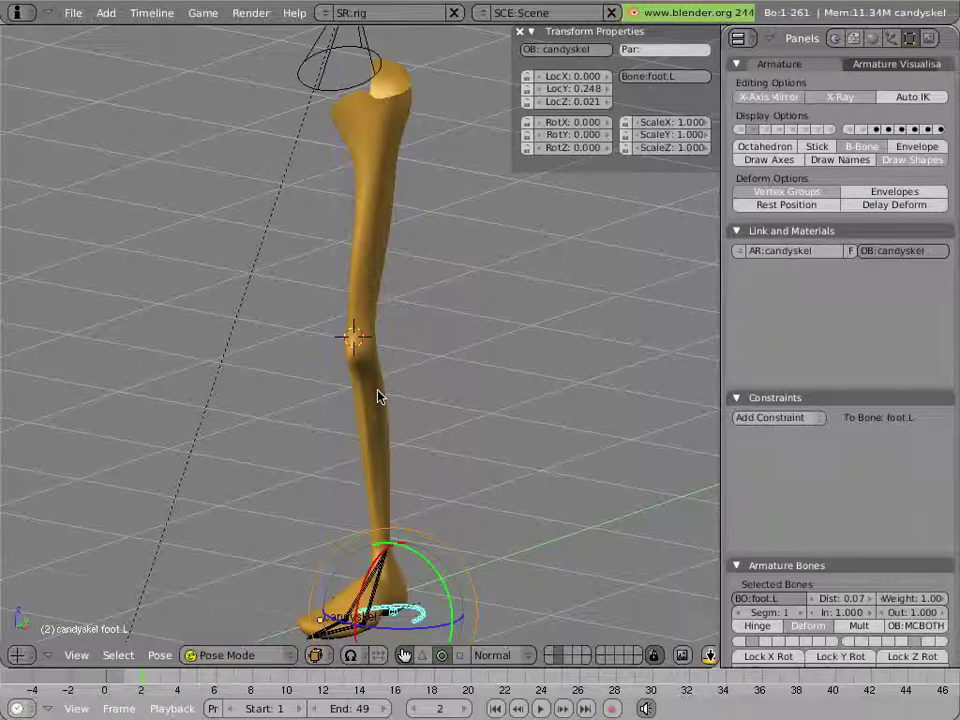
key(KP_3)
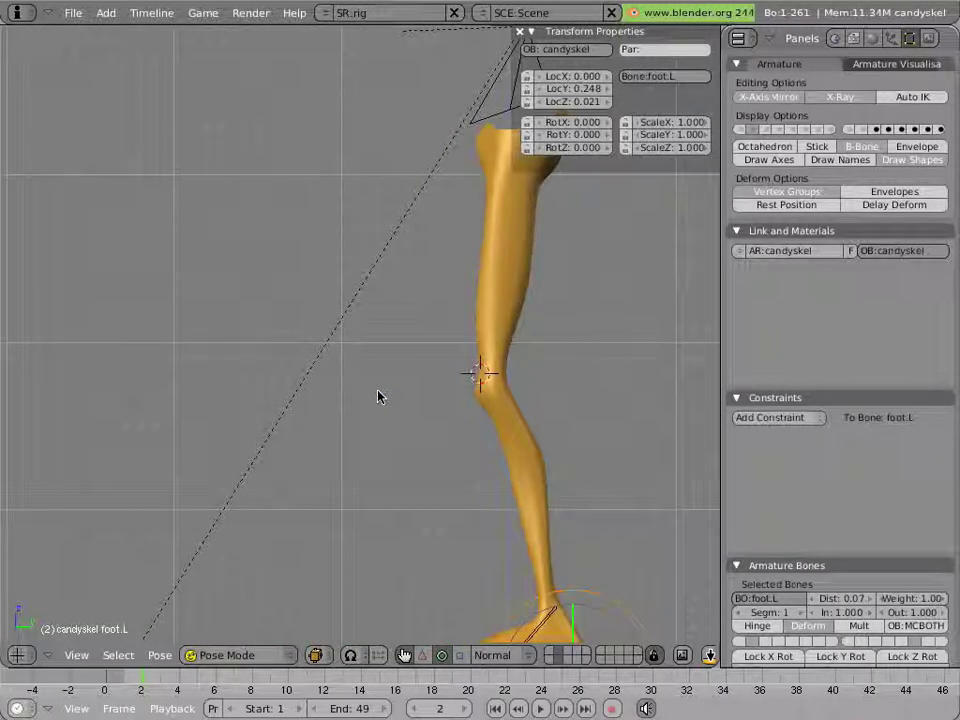
scroll(495, 408, down, 2)
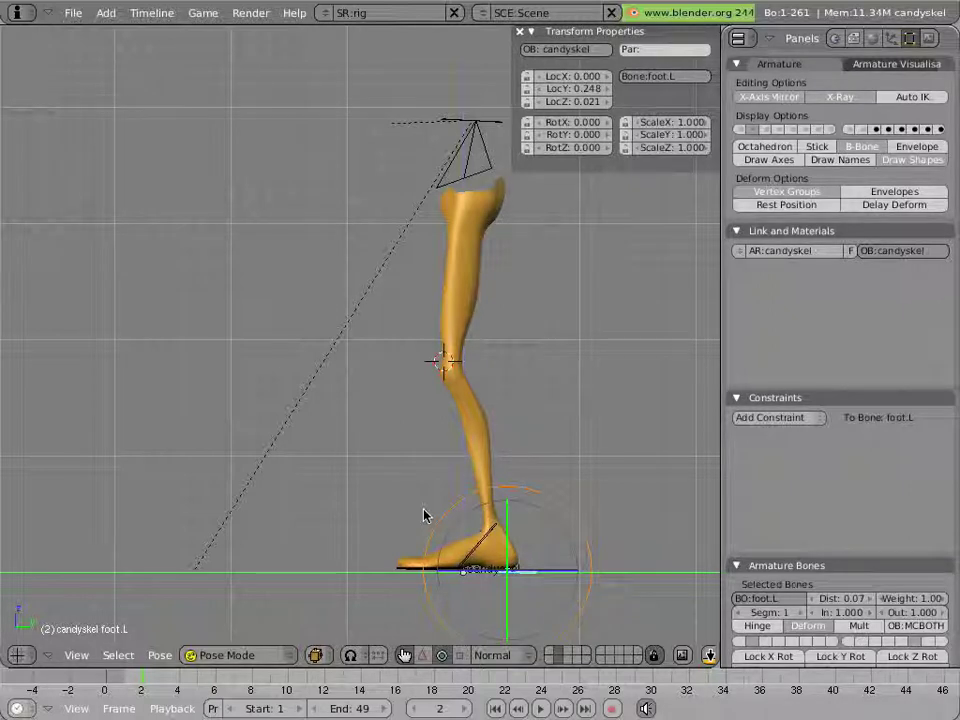
- In Edit Mode, reveal the leg bone layer and duplicate Bone.002 in place
key(Tab)
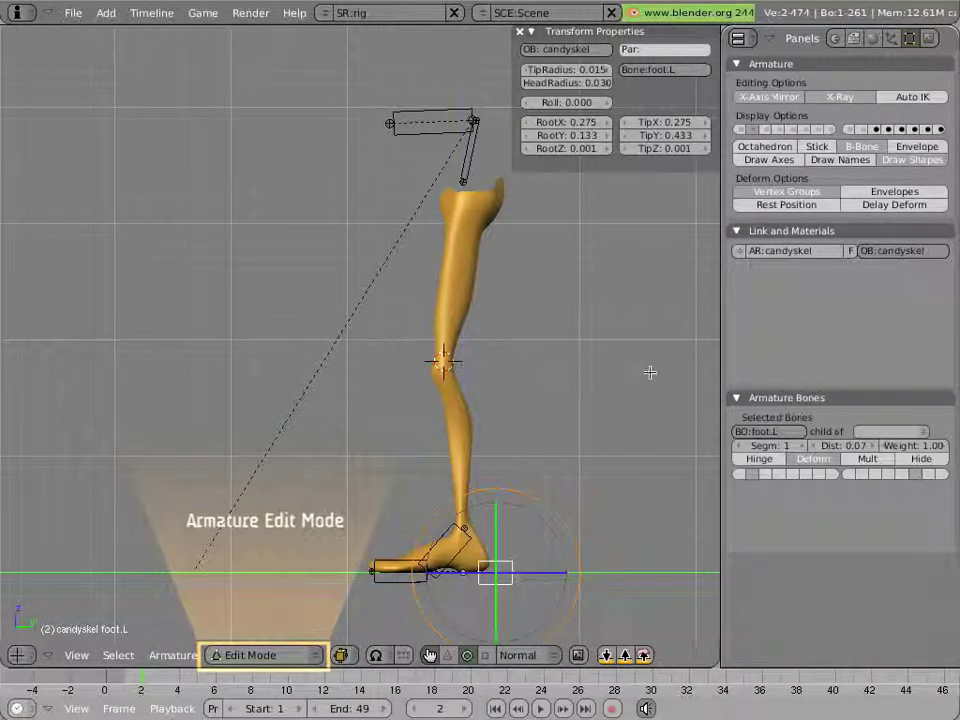
click(915, 129)
scroll(431, 399, up, 4)
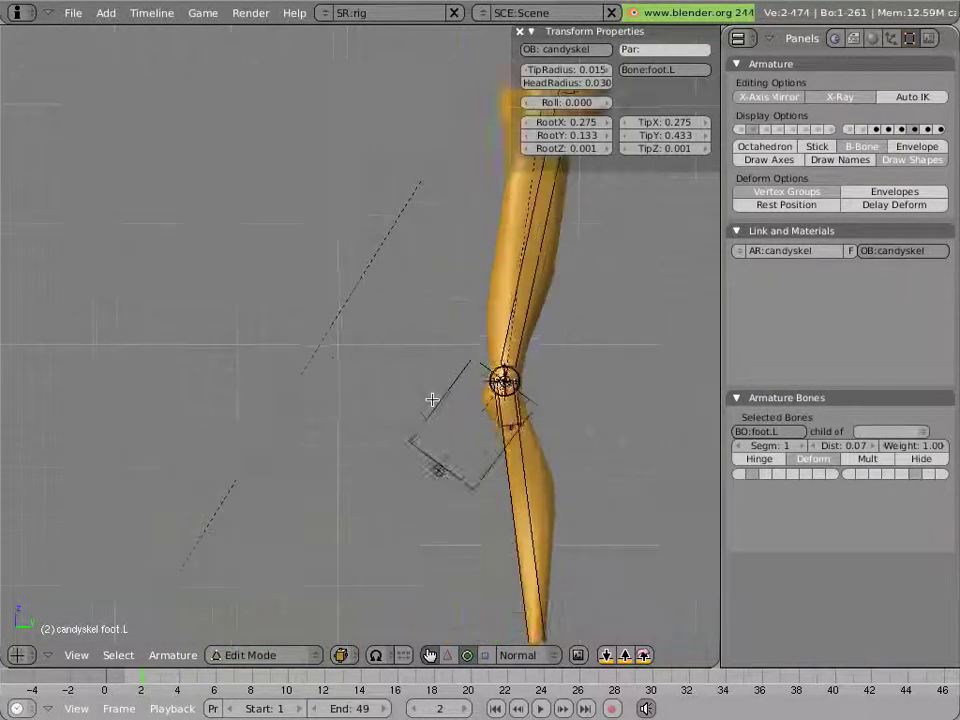
shift+middle_drag(491, 403, 393, 326)
right_click(375, 328)
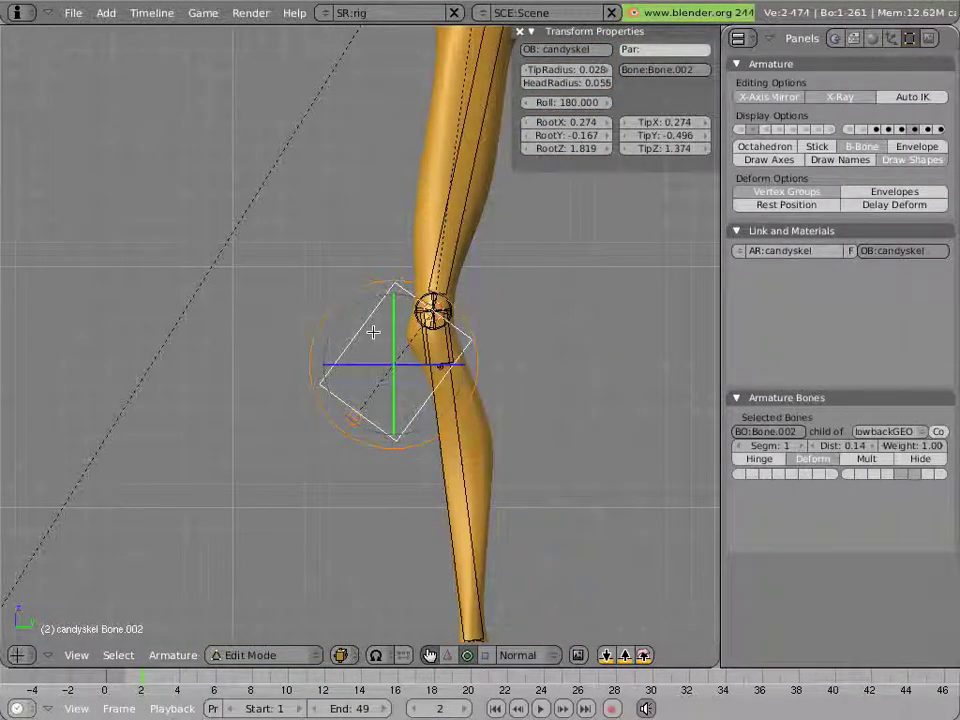
scroll(375, 335, up, 4)
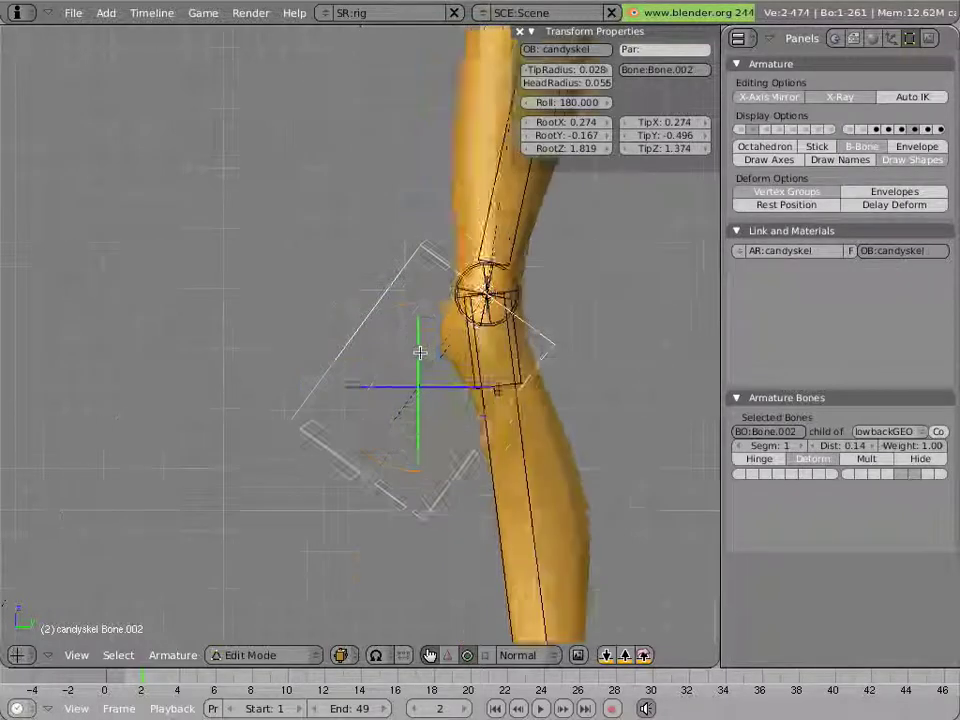
scroll(427, 355, down, 2)
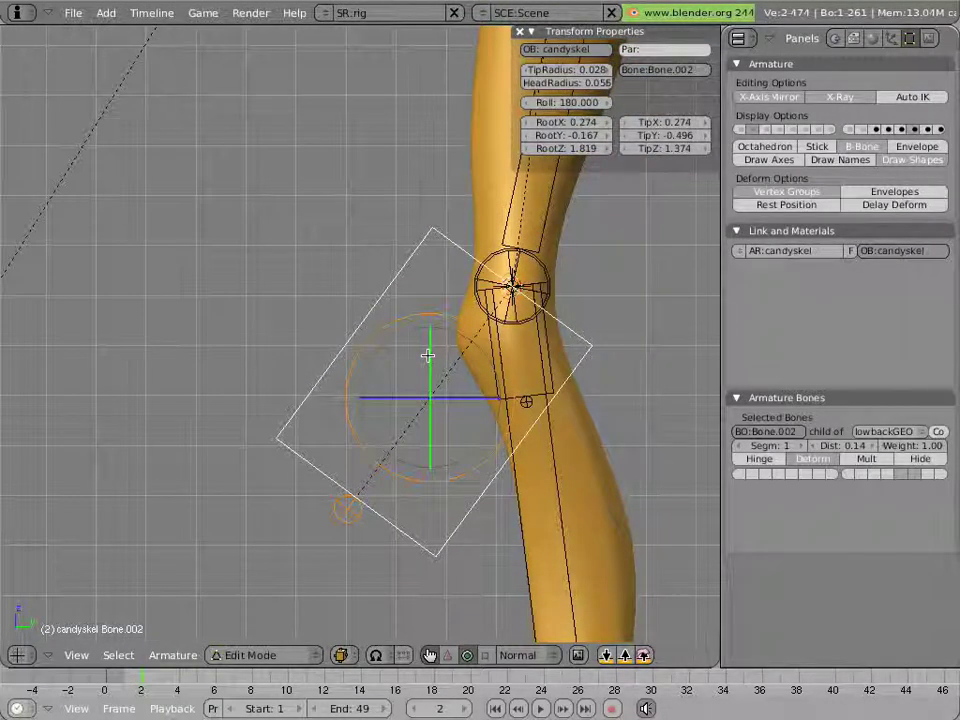
right_drag(427, 355, 379, 369)
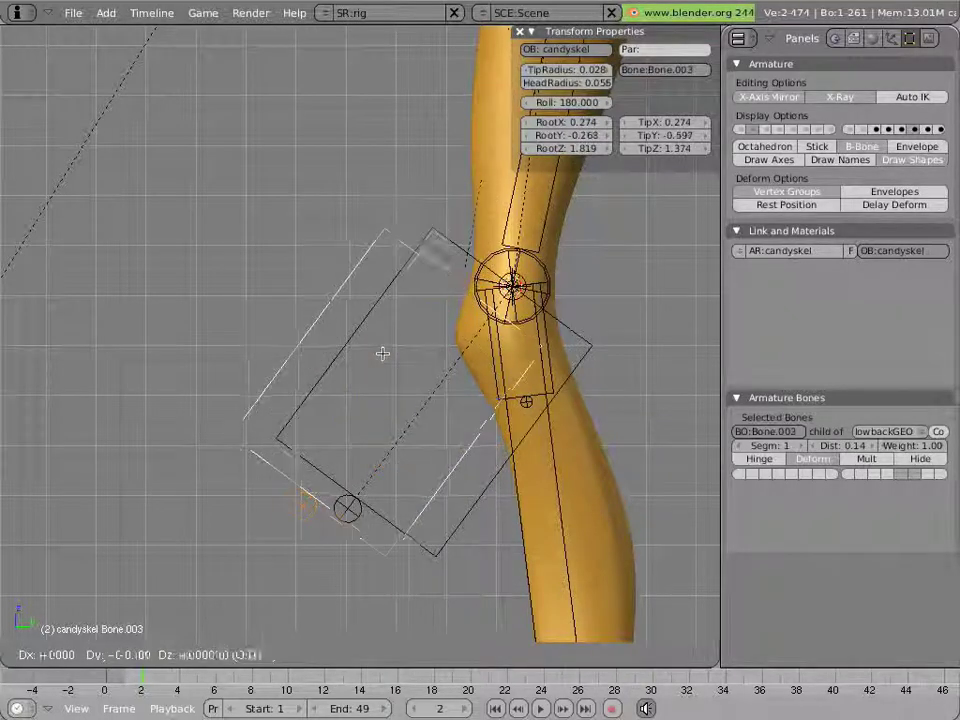
key(Escape)
- Snap the cursor to the bone and shrink the copy Bone.003 around it to TipZ 1.523
key(shift+s)
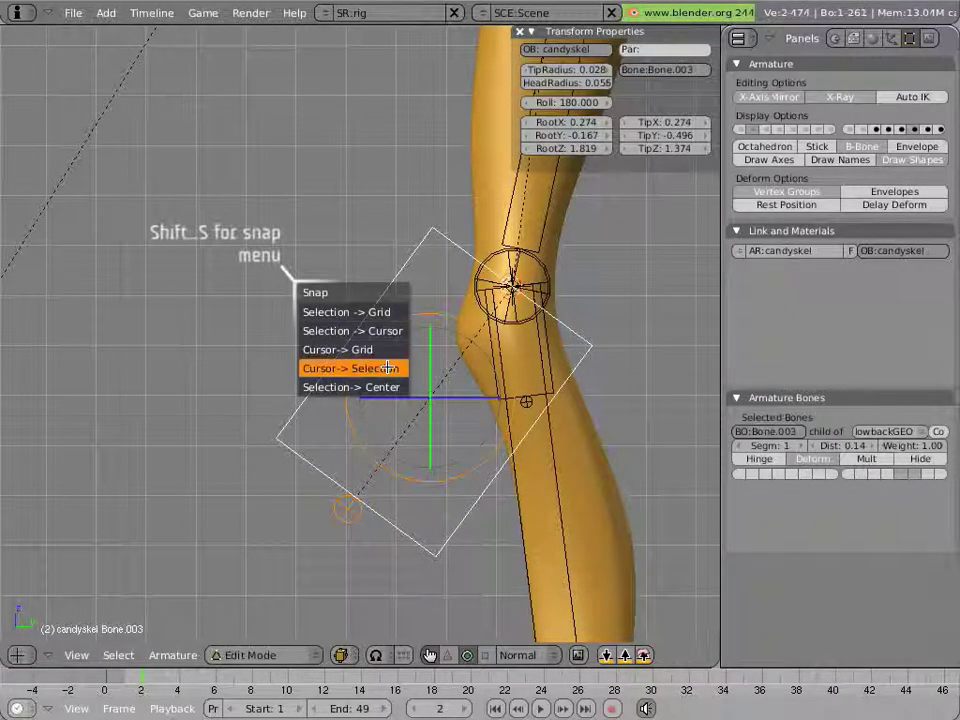
click(387, 367)
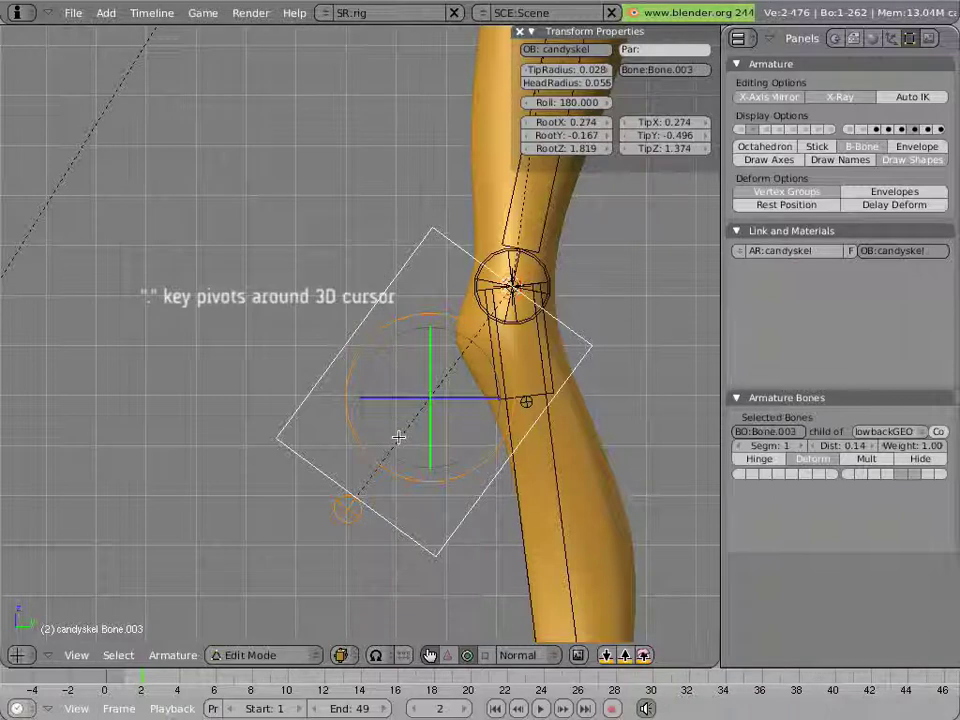
key(period)
key(s)
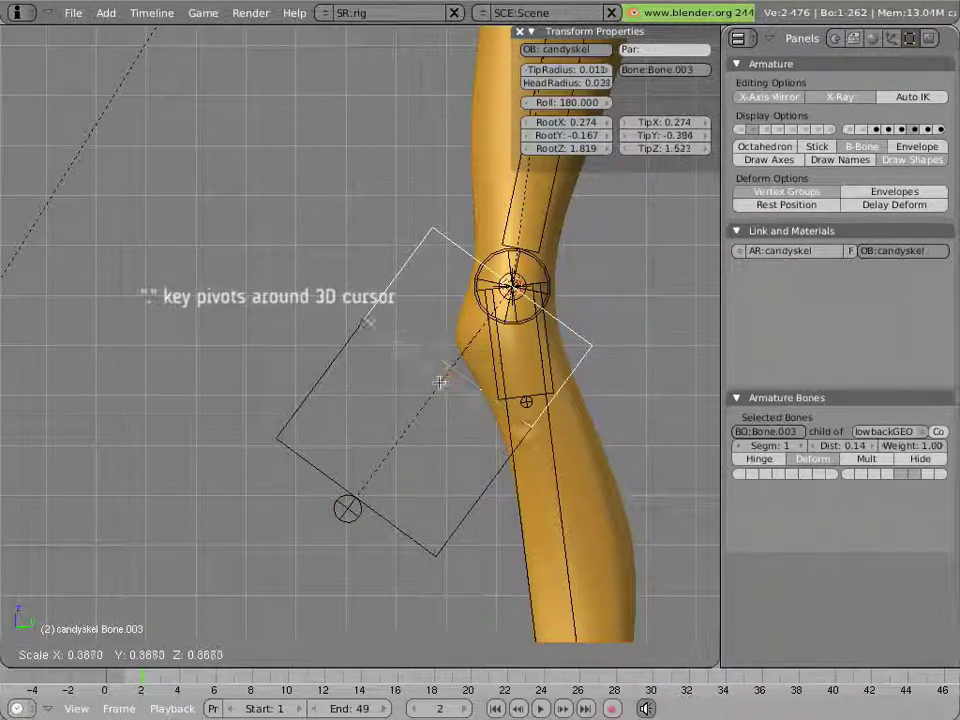
click(467, 399)
key(s)
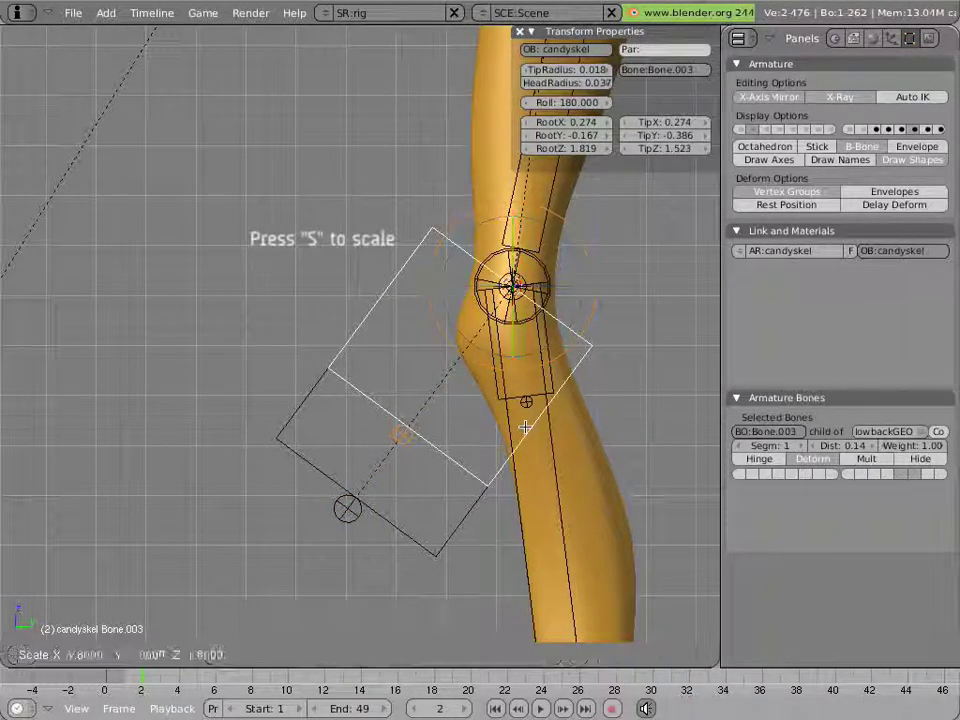
click(492, 336)
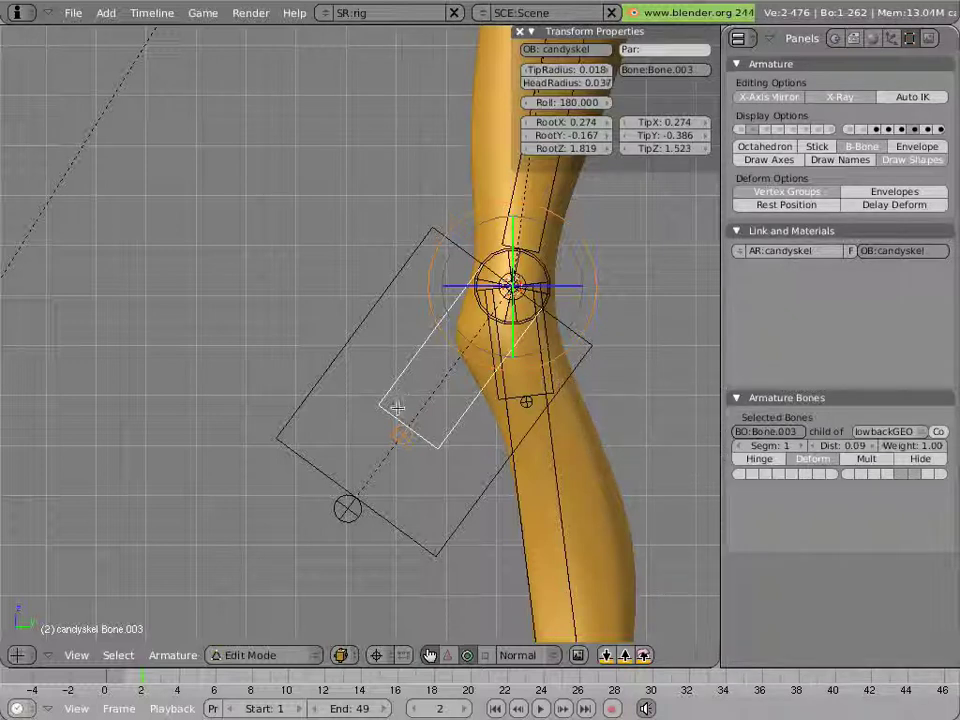
- Rename Bone.003 to knee_stretch.L
click(778, 432)
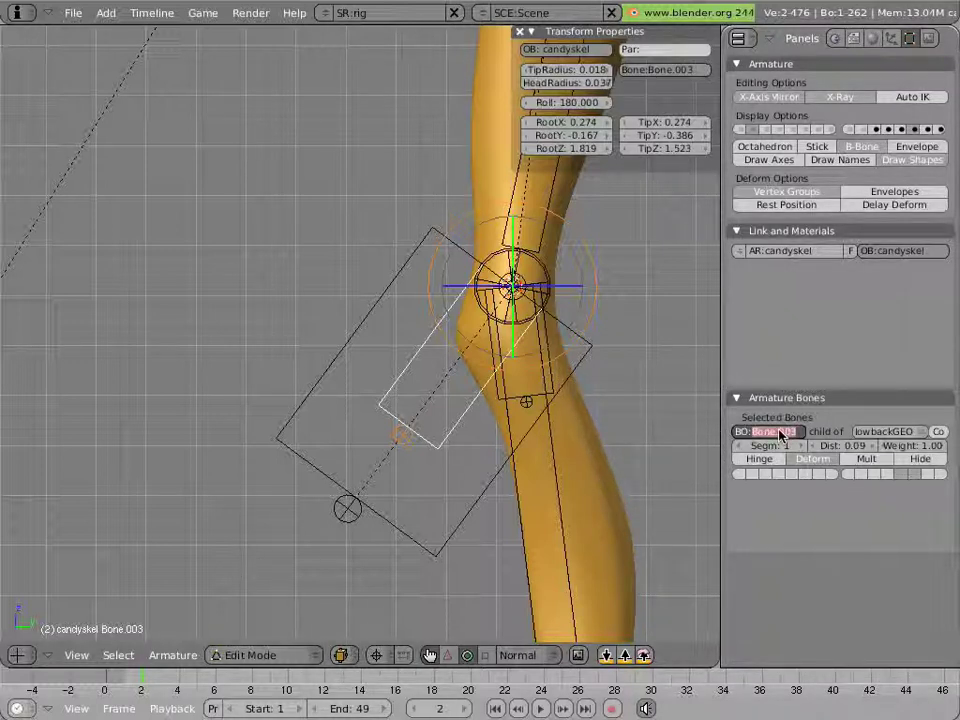
text(knee)
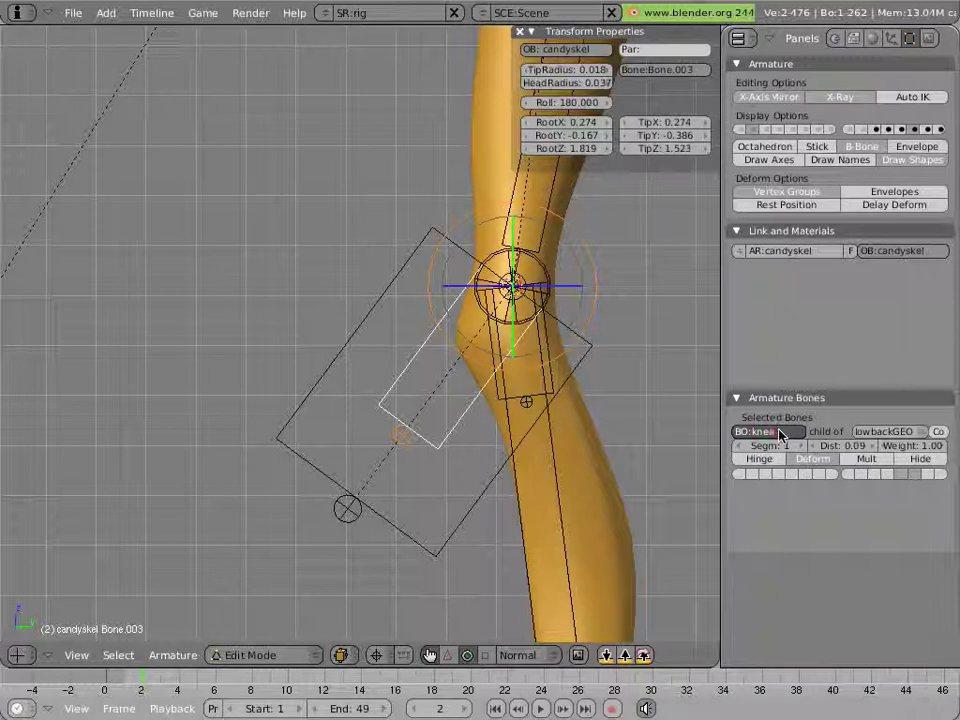
text( stretch)
key(Return)
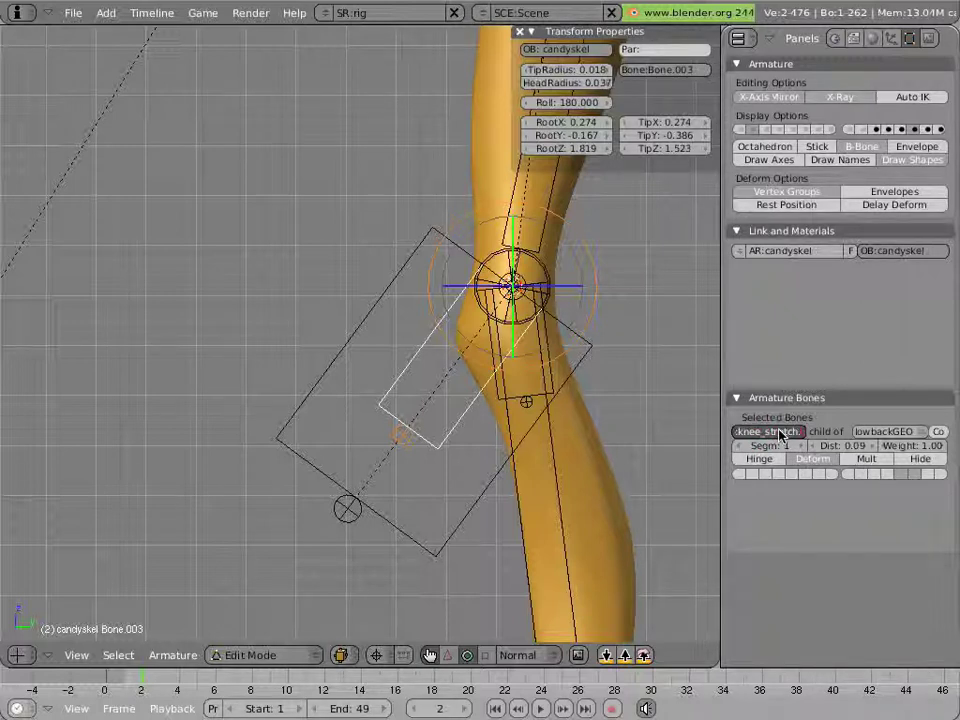
key(Return)
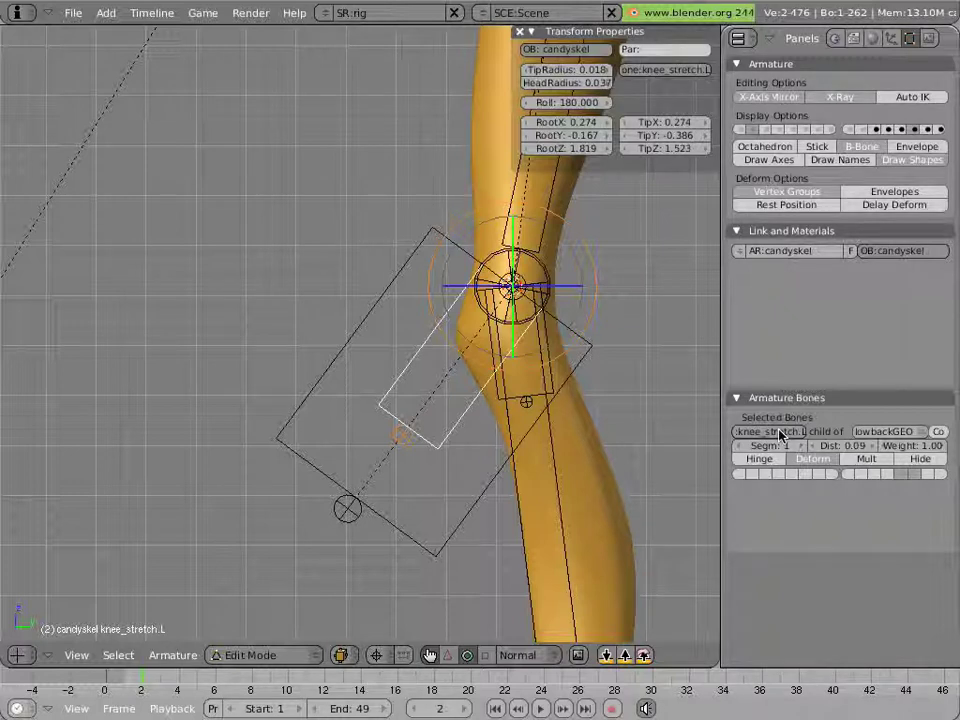
- Rename the larger knee bone Bone.002 to knee_parent.L
right_click(360, 316)
click(768, 432)
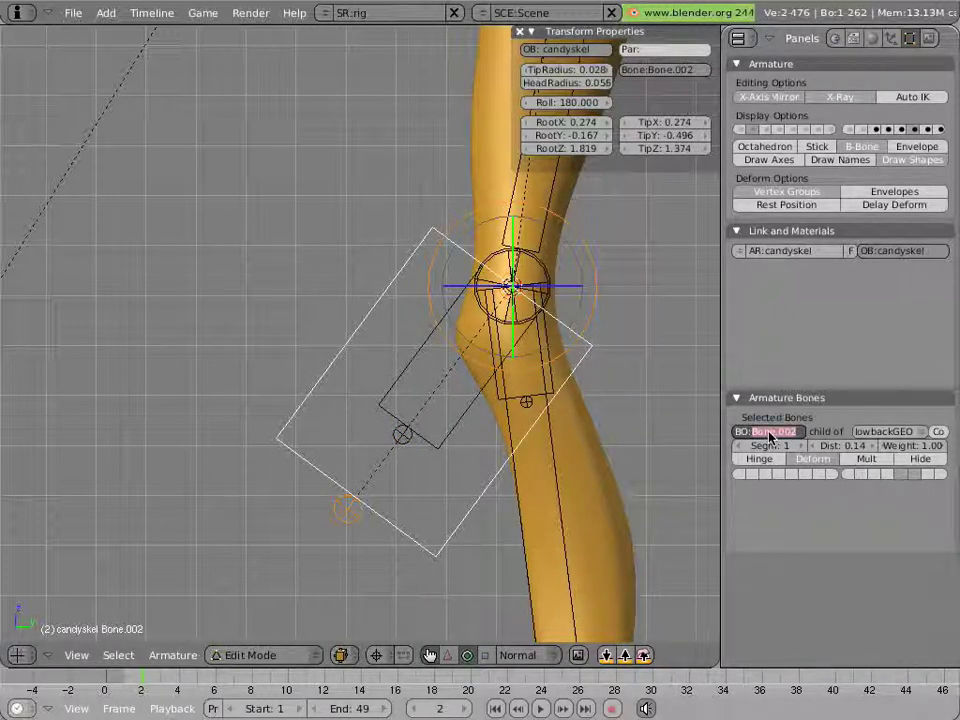
text(kne)
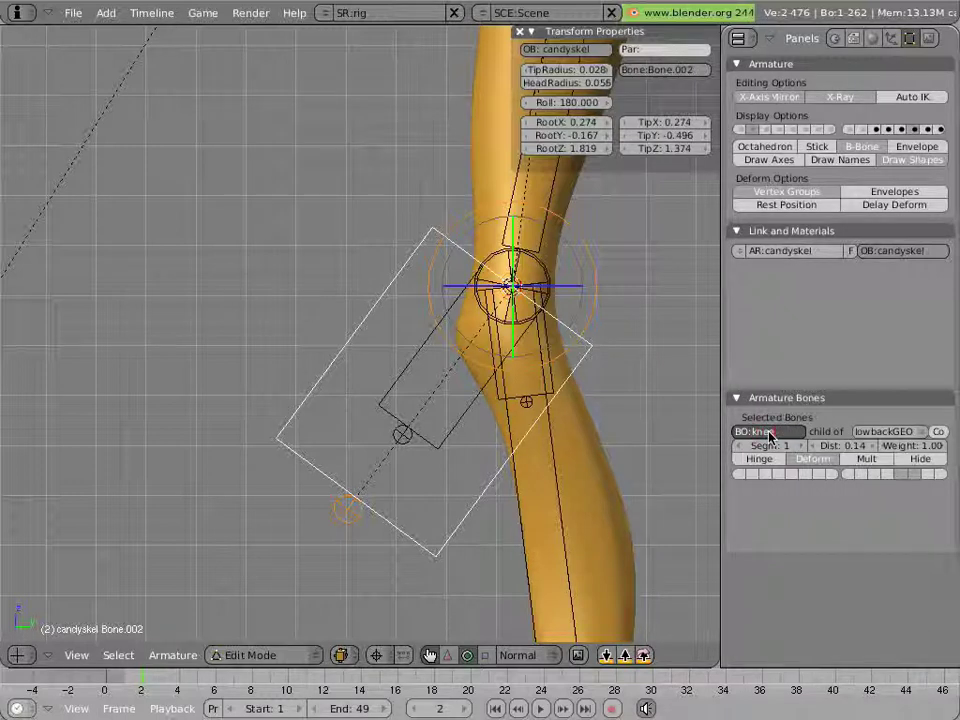
text(e_parent.L)
key(Return)
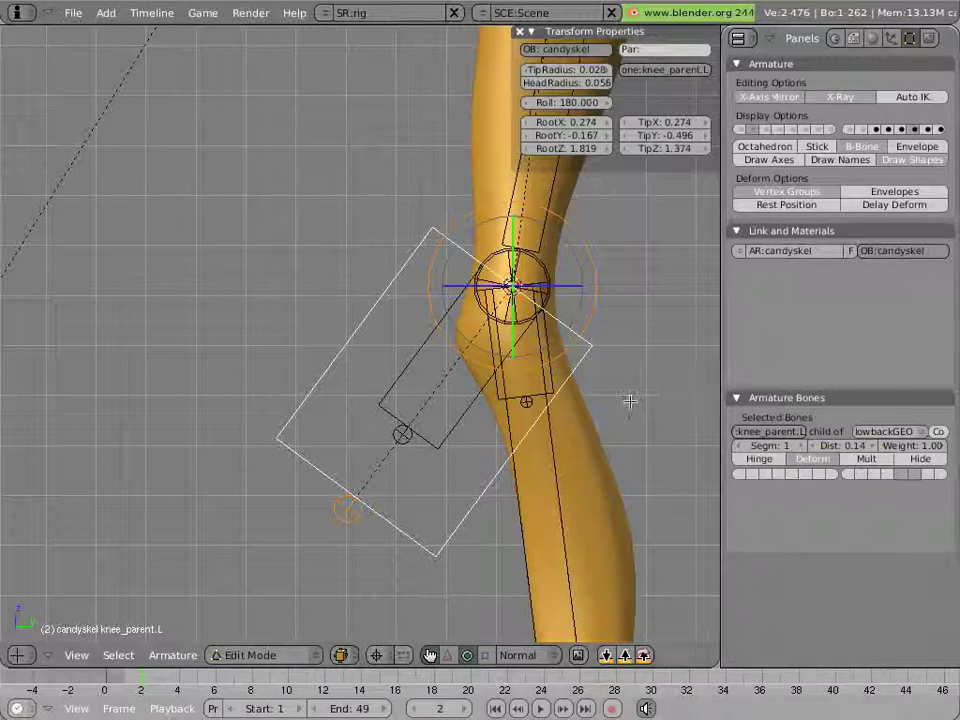
- Parent calf.L to knee_stretch.L with Keep Offset and return to Pose Mode
right_click(523, 491)
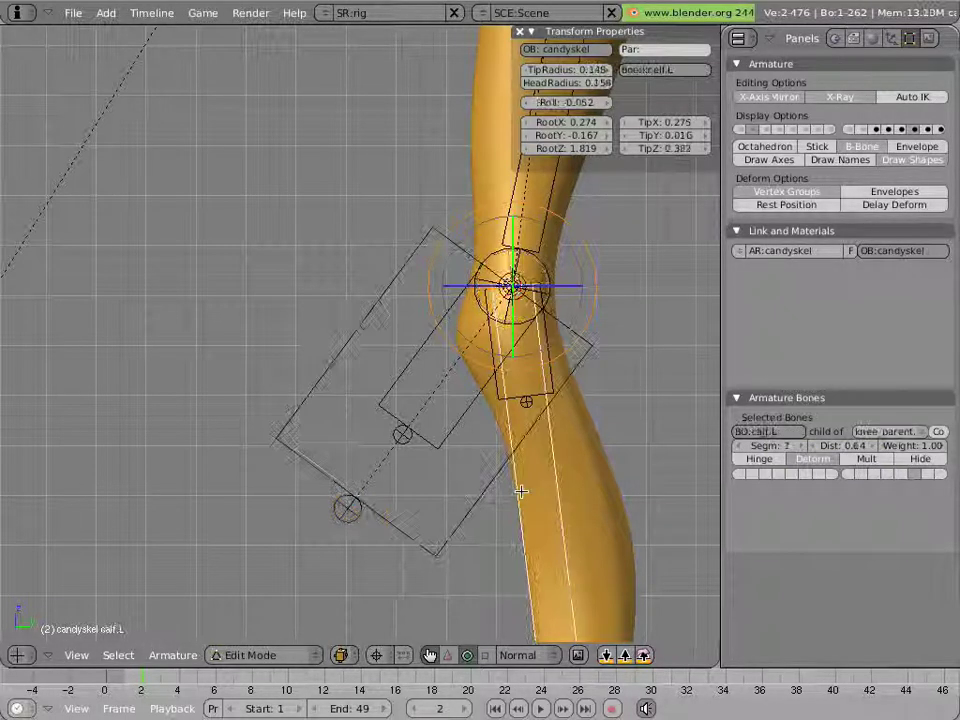
shift+right_click(456, 441)
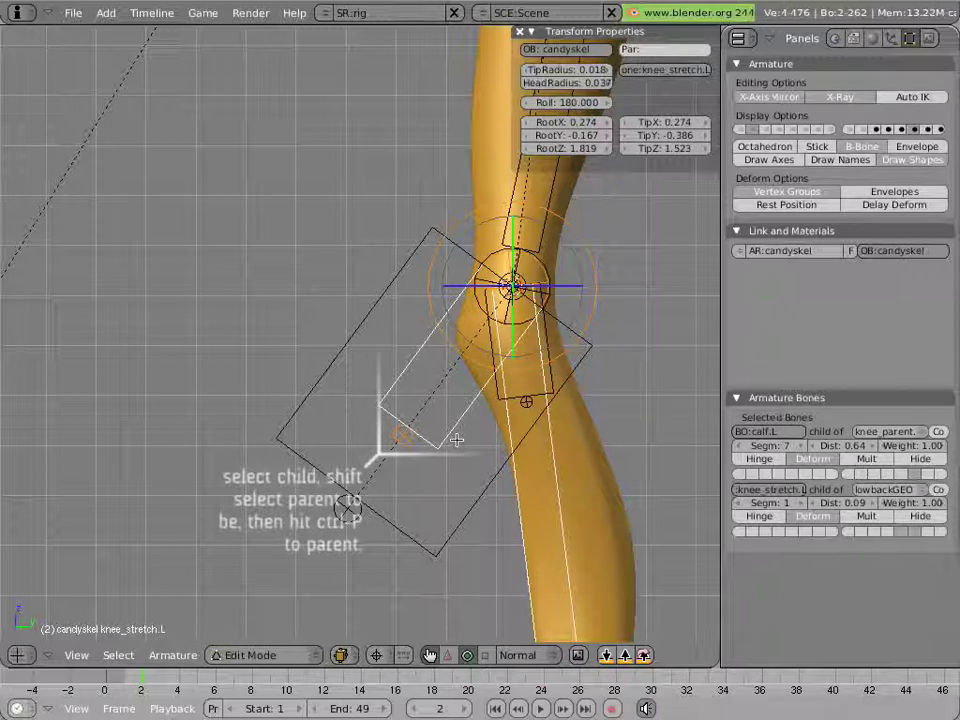
key(ctrl+p)
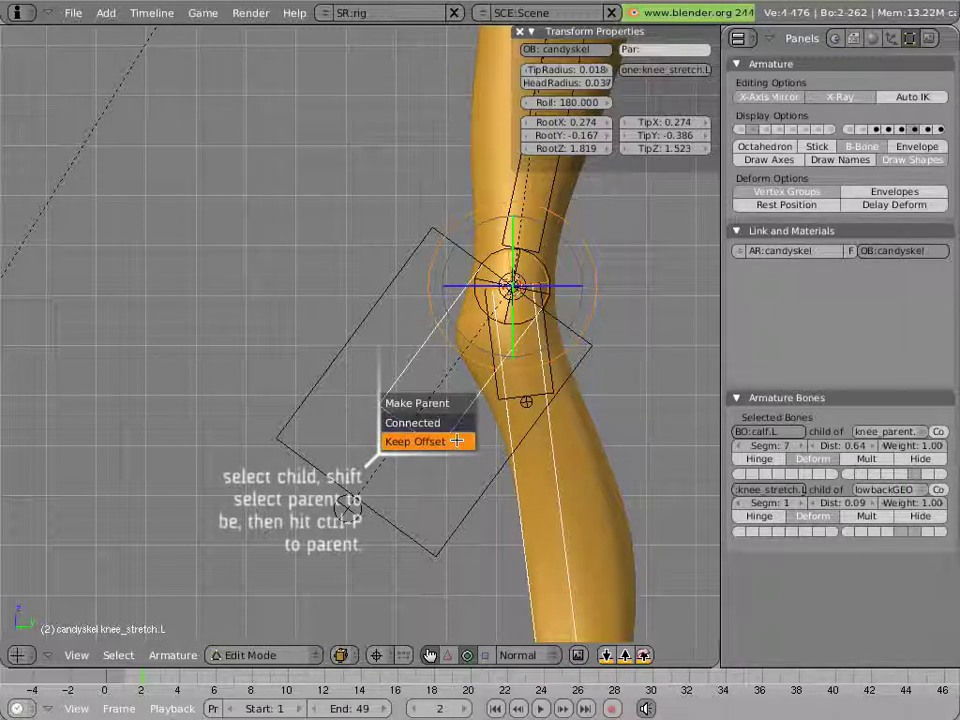
click(456, 441)
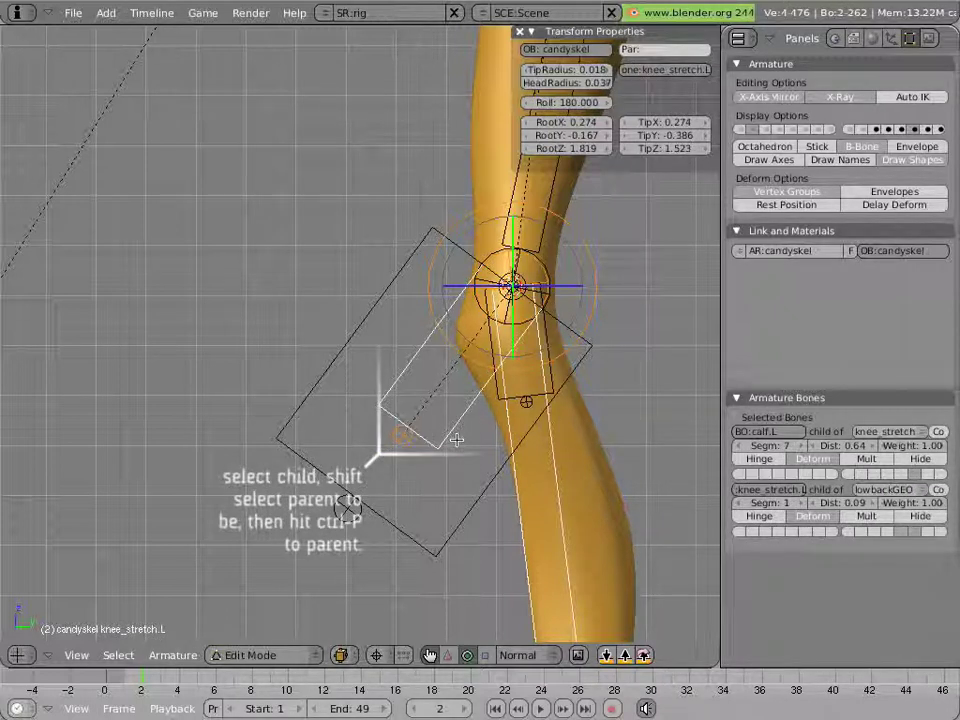
middle_drag(422, 381, 424, 380)
key(ctrl+Tab)
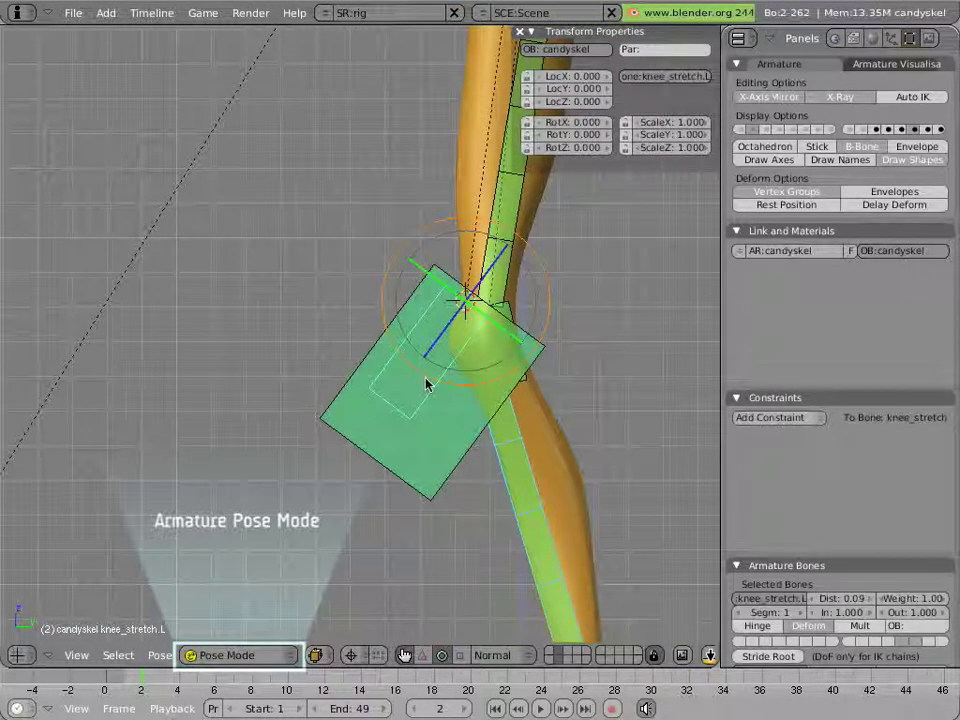
- Retarget thigh.L's Stretch To constraint from calfIK.L to the knee_stretch.L bone
right_click(516, 259)
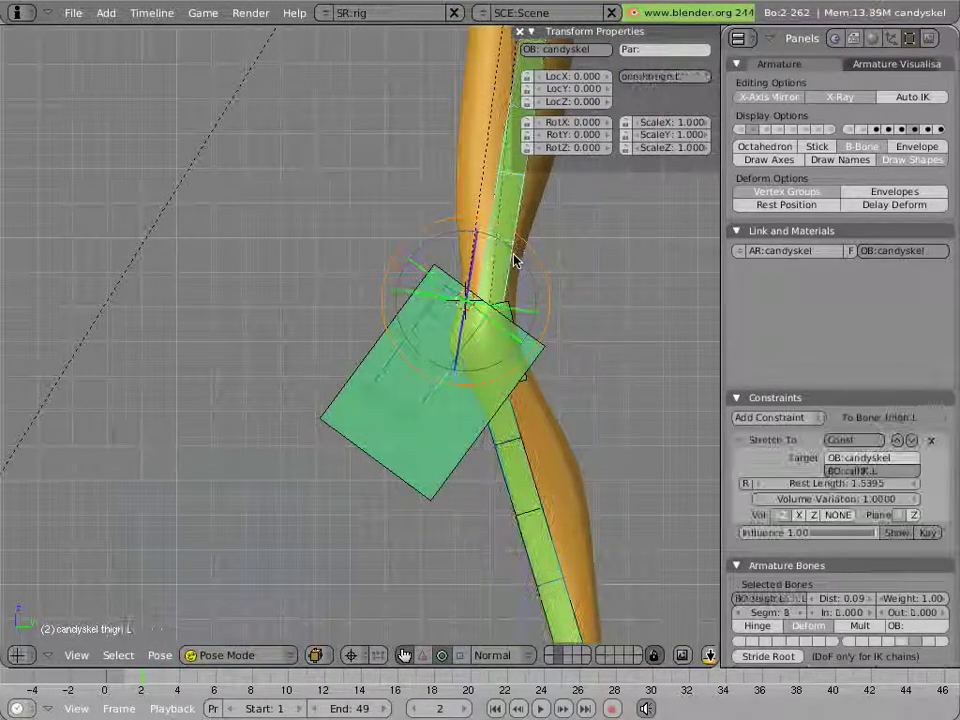
right_click(437, 390)
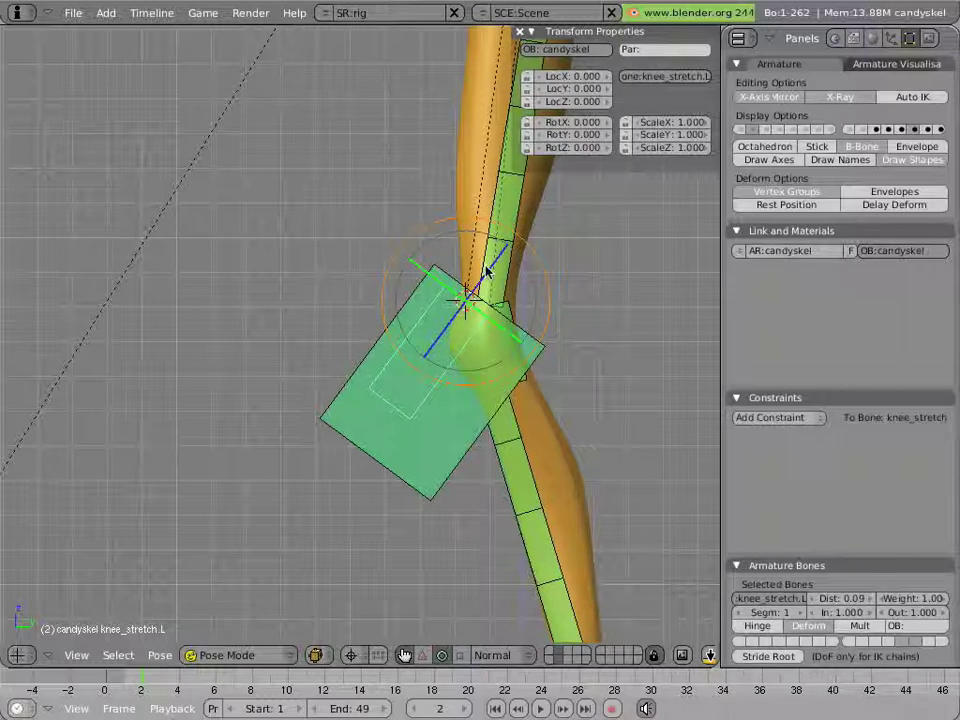
right_click(489, 273)
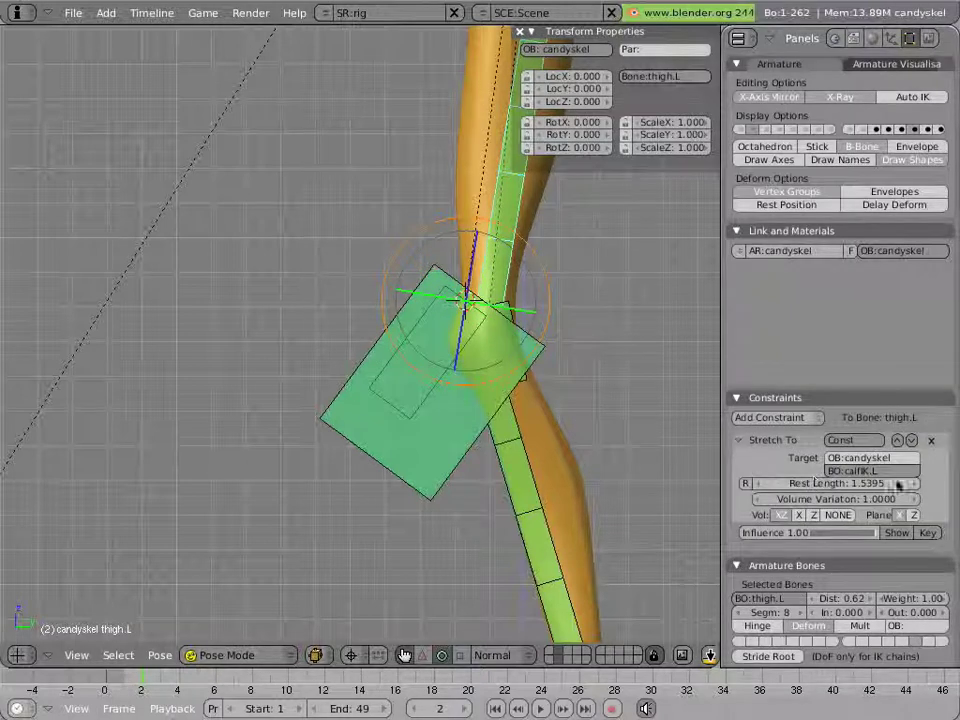
click(895, 472)
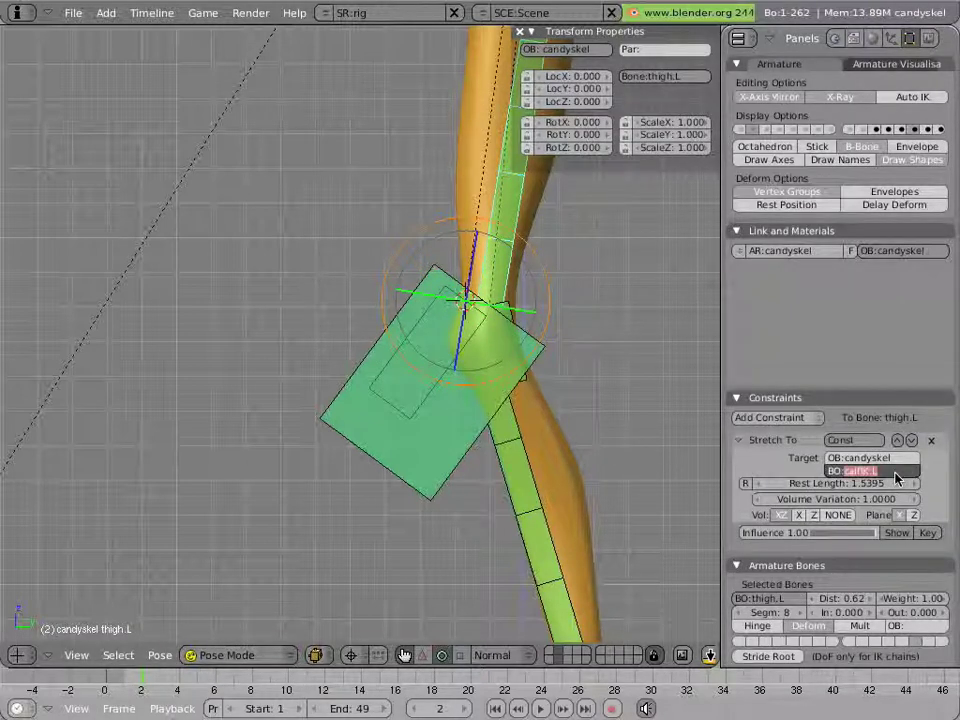
text(kn)
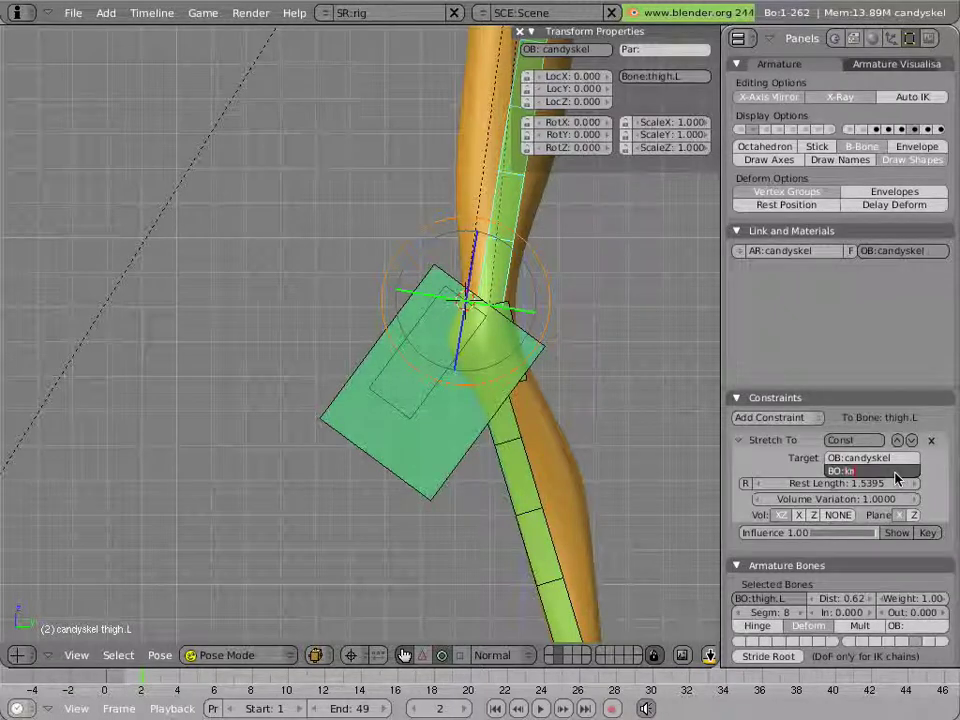
text(ee_stretch.L)
key(Return)
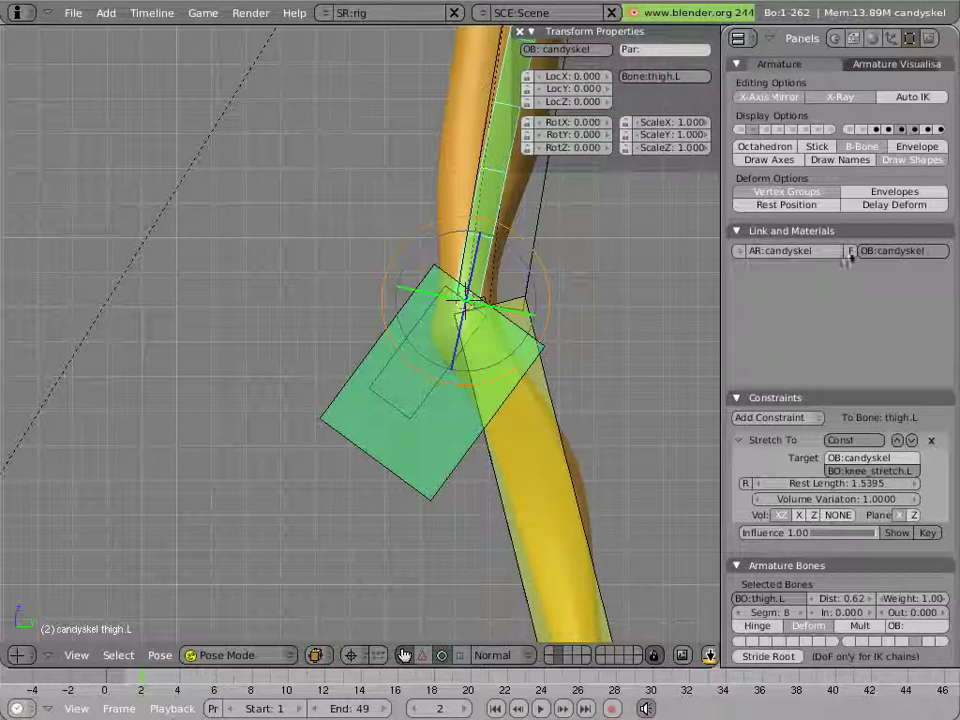
scroll(537, 352, down, 3)
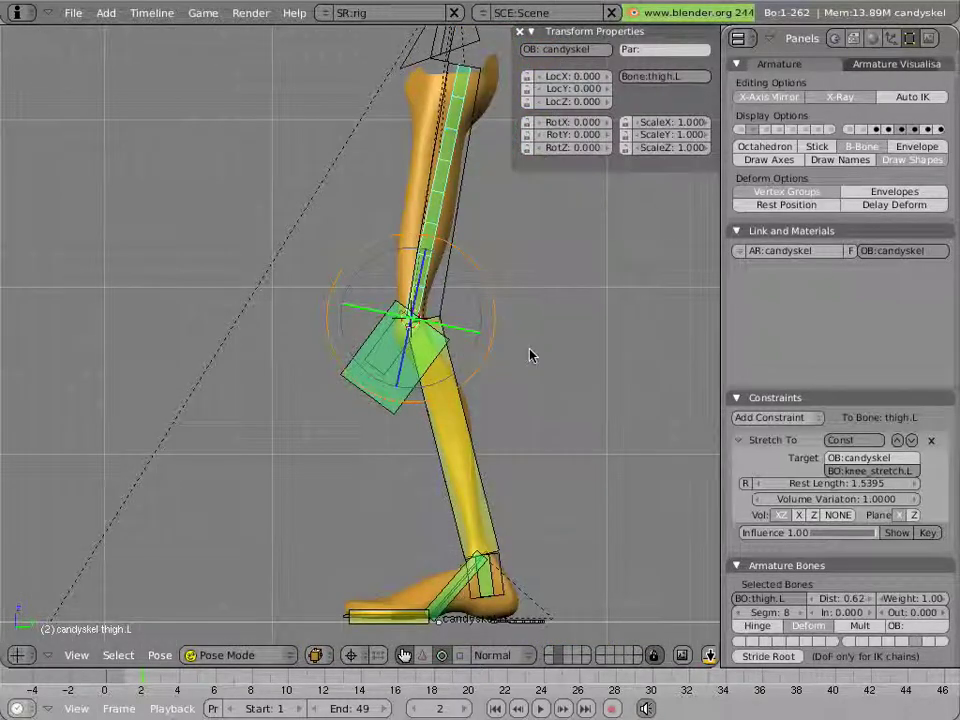
- Clear the rotation of all bones and show the leg mesh as wireframe
key(a)
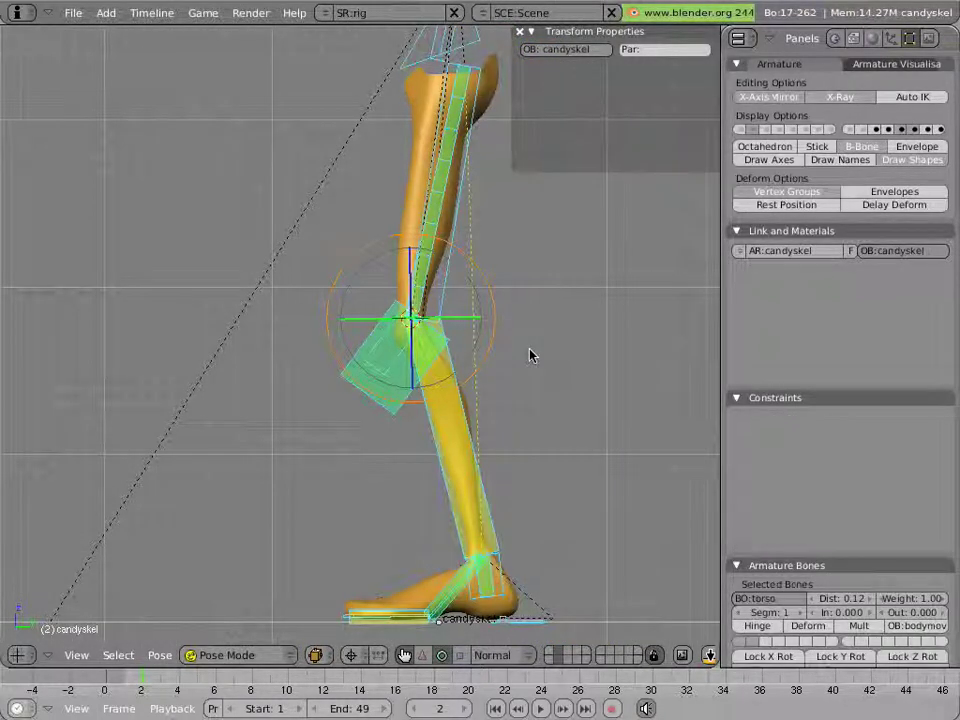
key(alt+r)
click(530, 355)
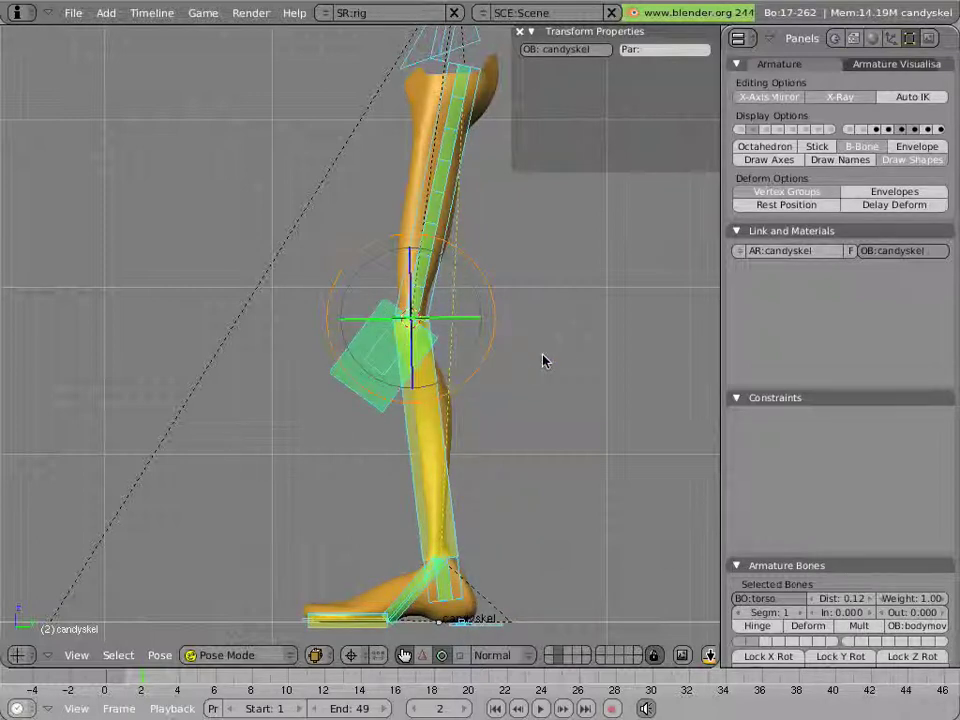
key(z)
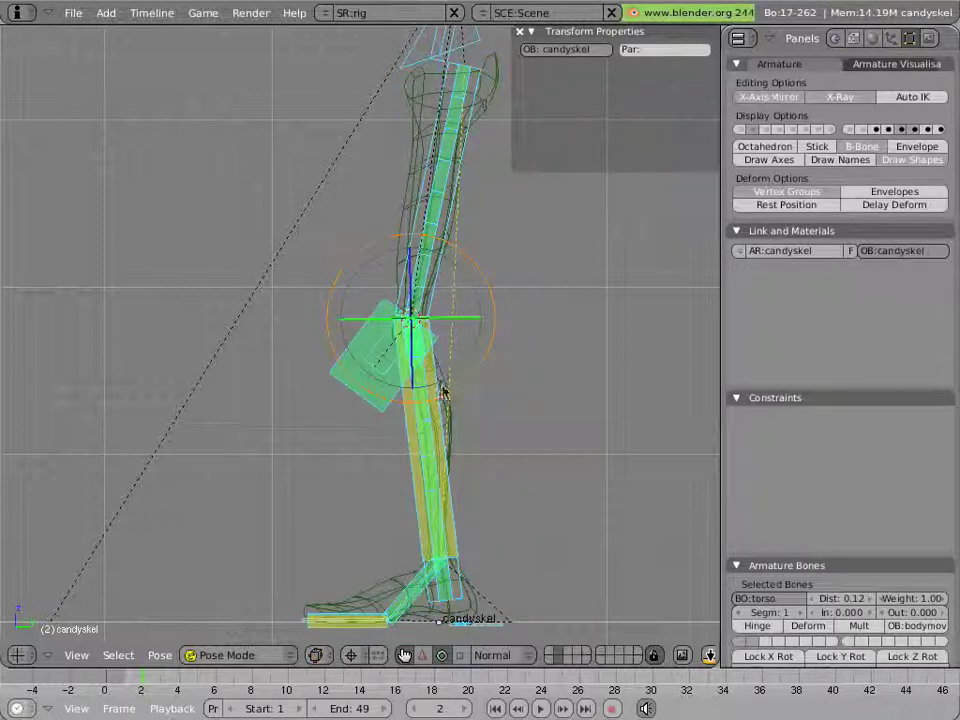
- Check the stretch targets of calfIK.L, calf.L and thigh.L, and test-move foot.L
right_click(425, 427)
right_click(424, 425)
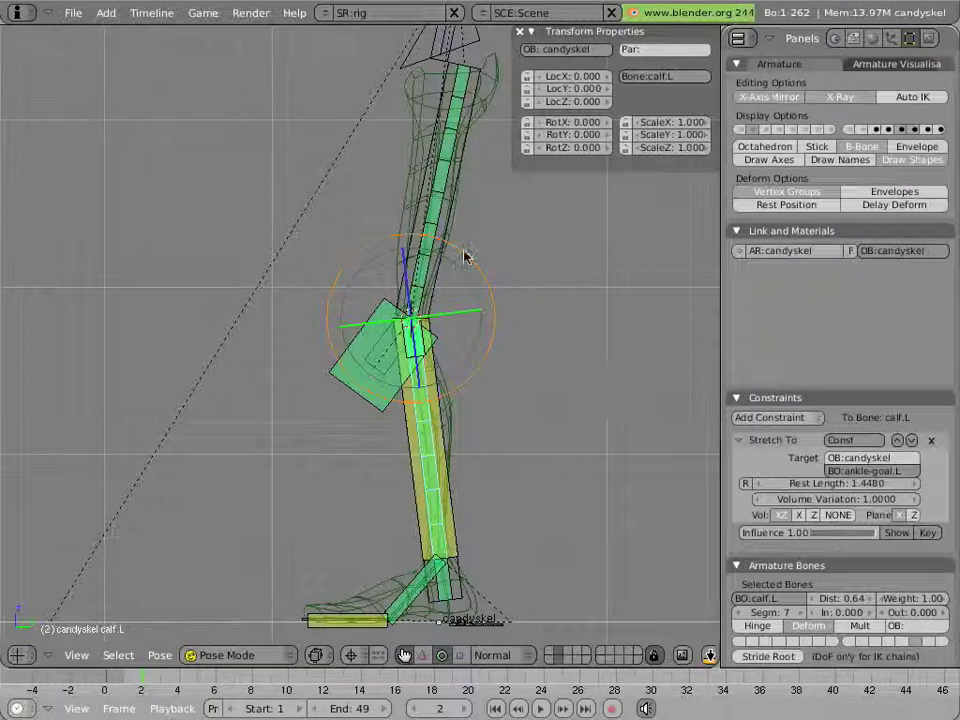
right_click(412, 250)
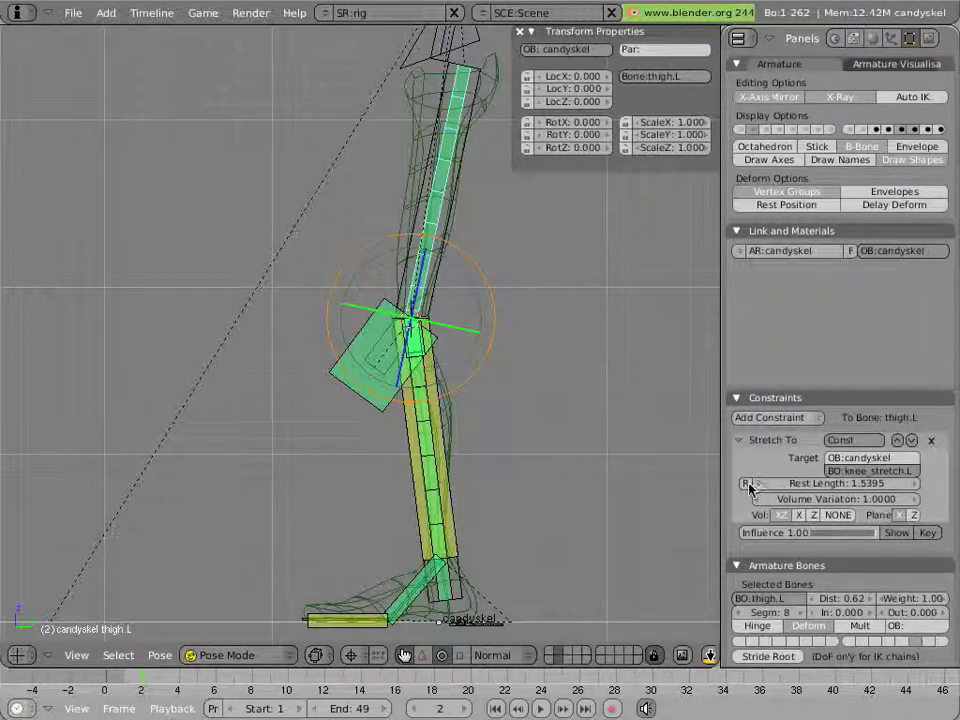
right_click(521, 617)
key(g)
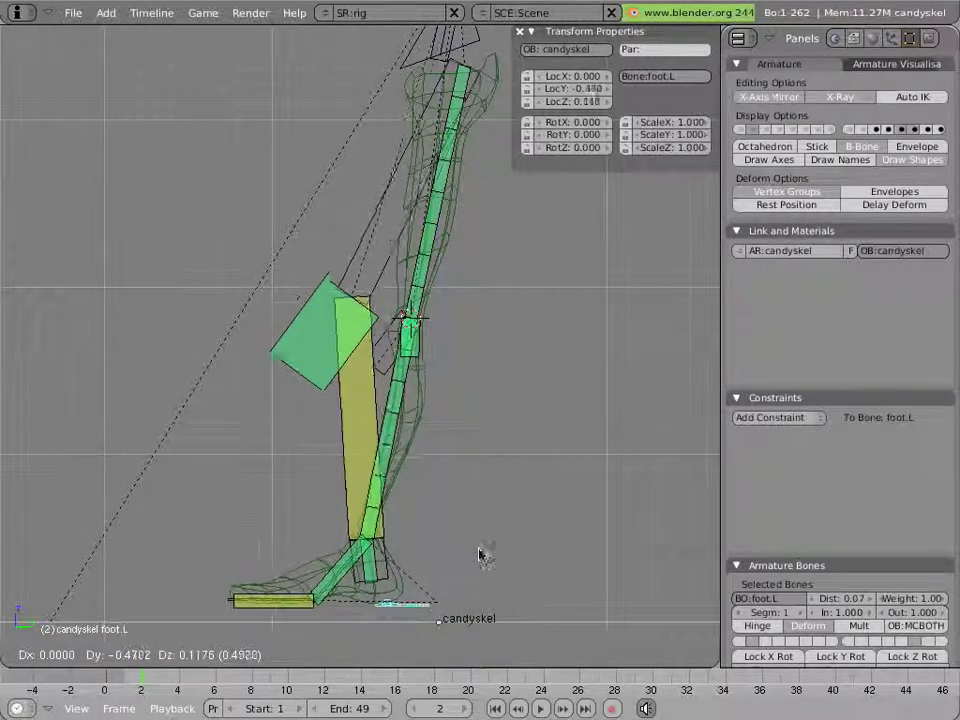
key(Escape)
scroll(358, 454, up, 3)
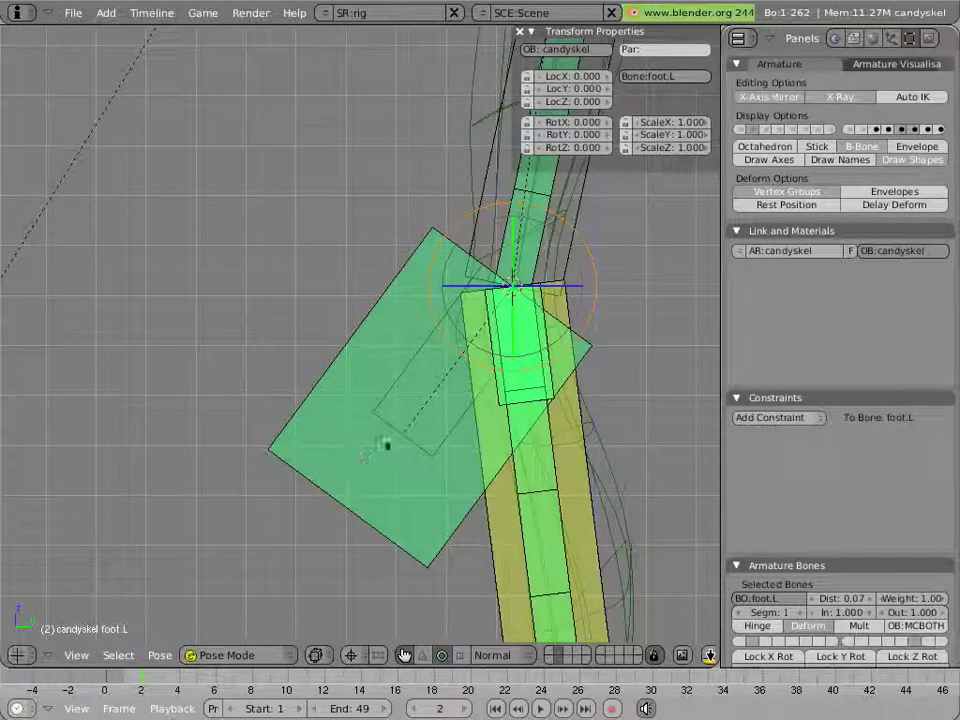
- In Edit Mode, parent knee_stretch.L to knee_parent.L with Keep Offset, then return to Pose Mode
key(Tab)
right_click(406, 386)
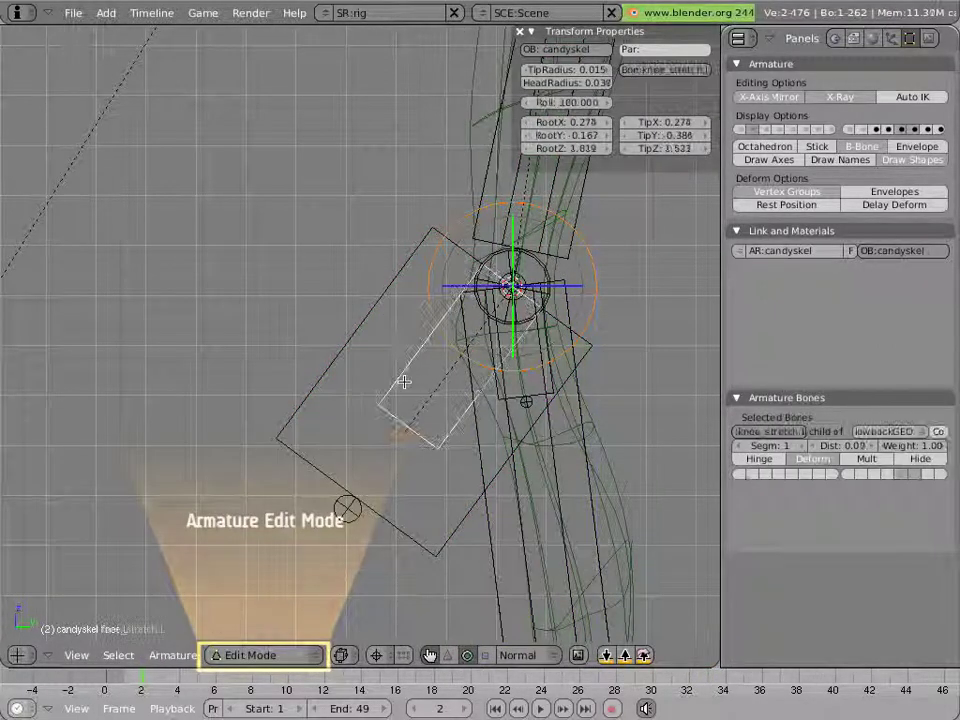
shift+right_click(354, 315)
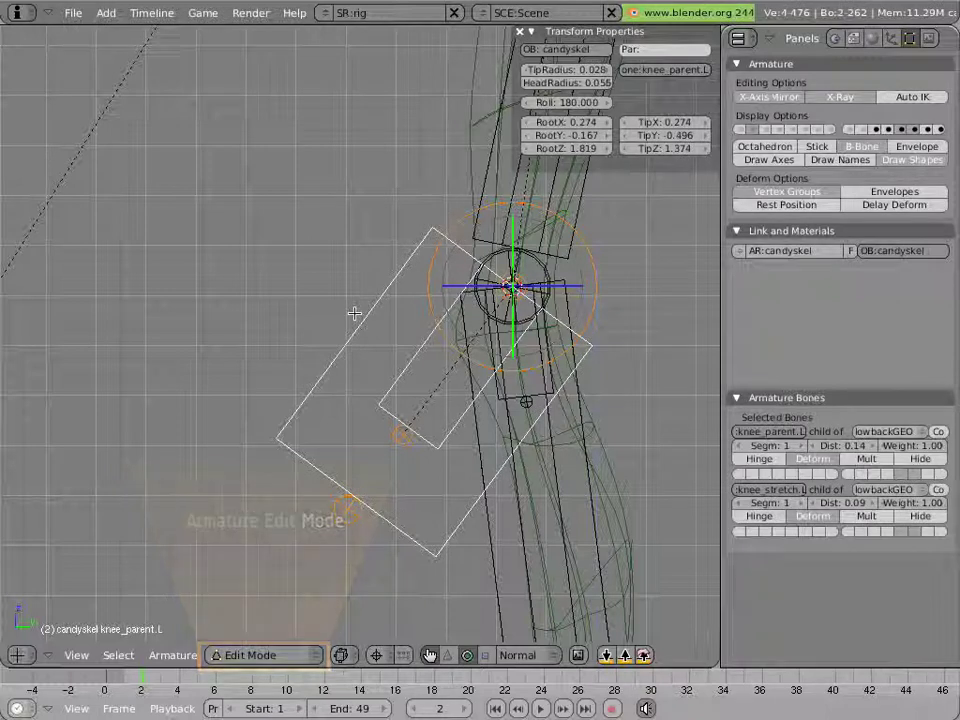
key(ctrl+p)
click(354, 315)
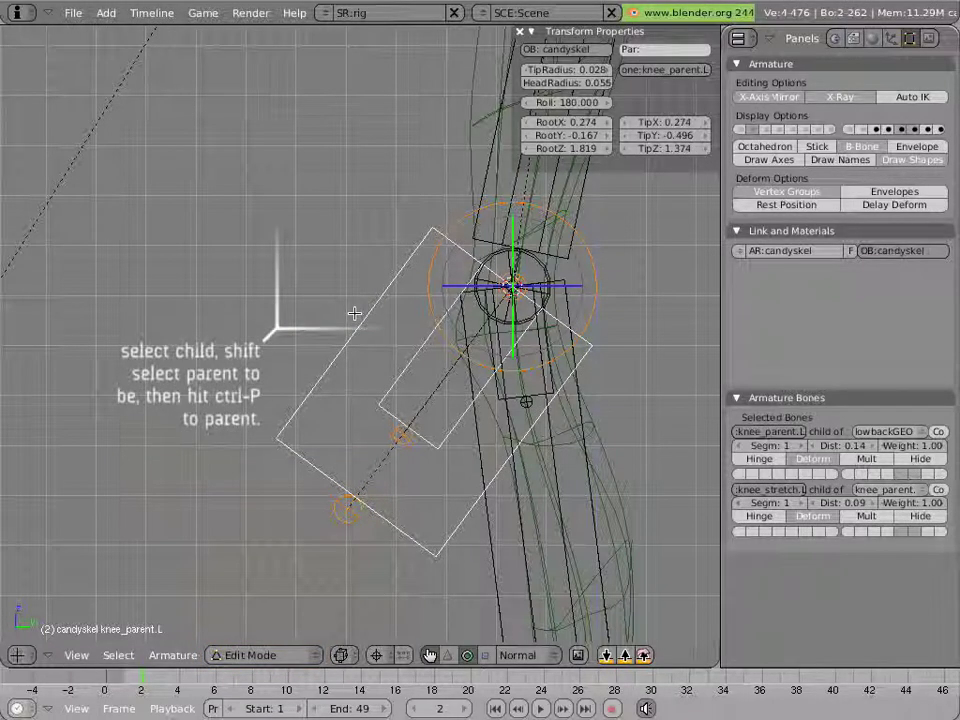
key(ctrl+Tab)
scroll(345, 305, down, 7)
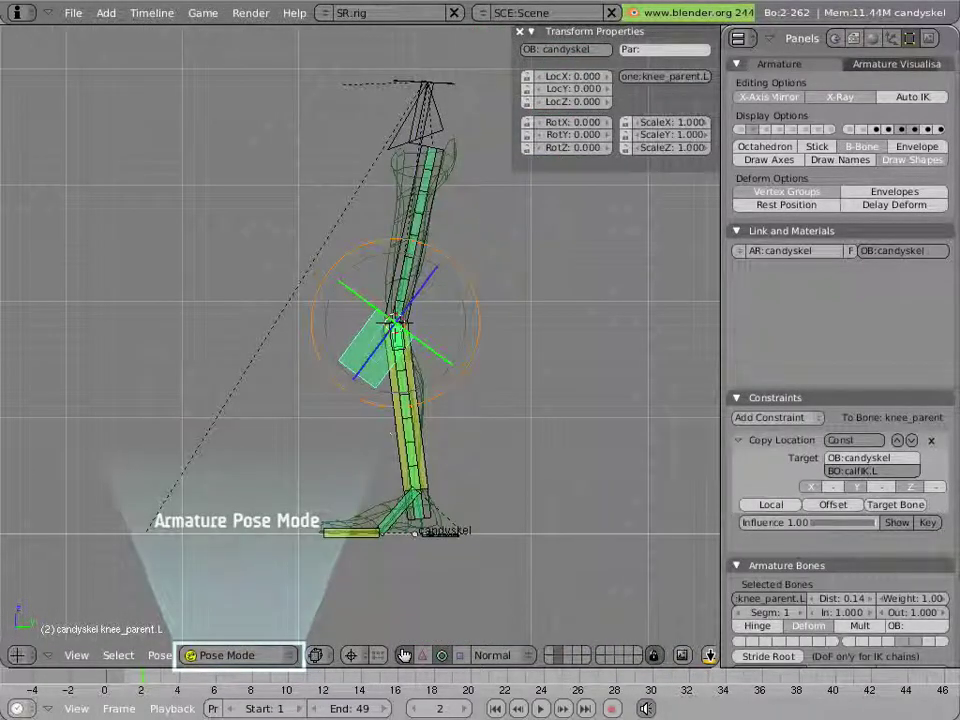
- Raise the foot.L control so the leg bends
right_click(457, 540)
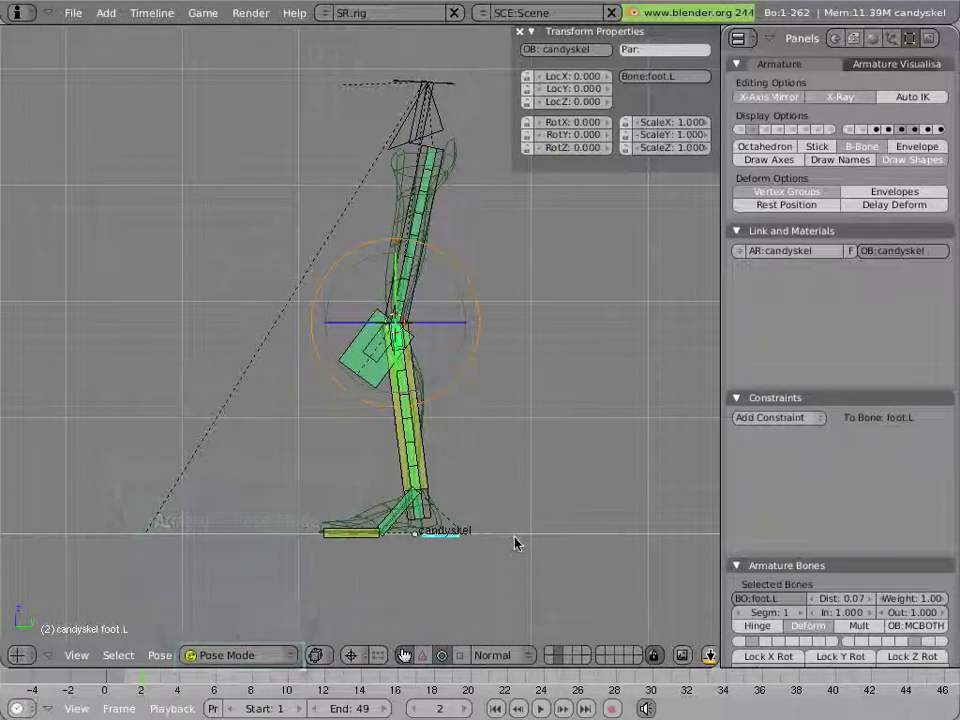
key(g)
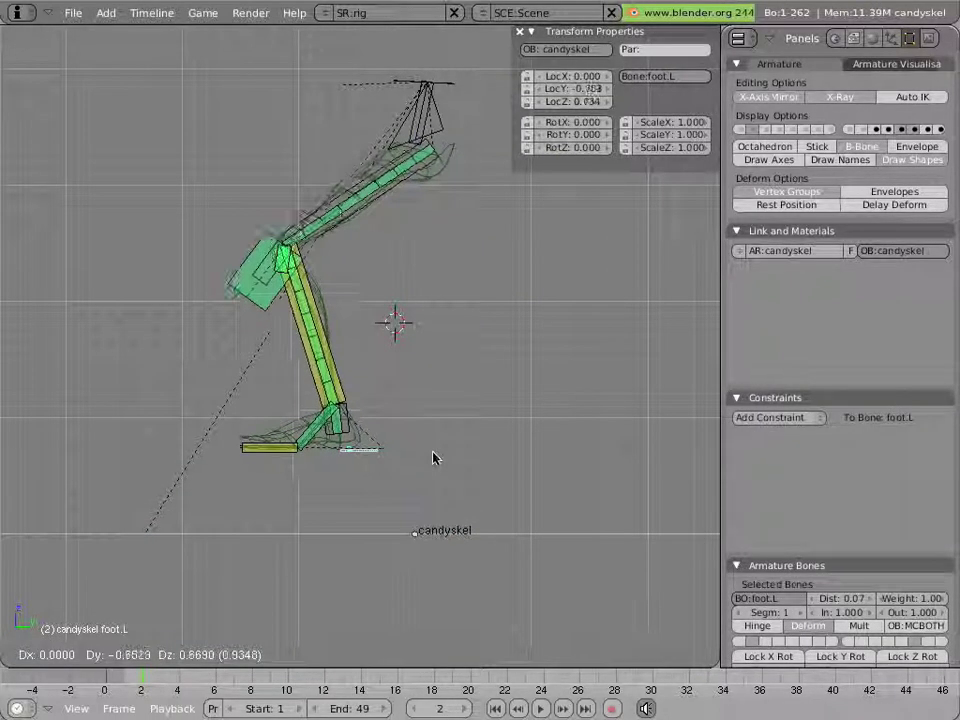
click(433, 456)
scroll(302, 334, up, 5)
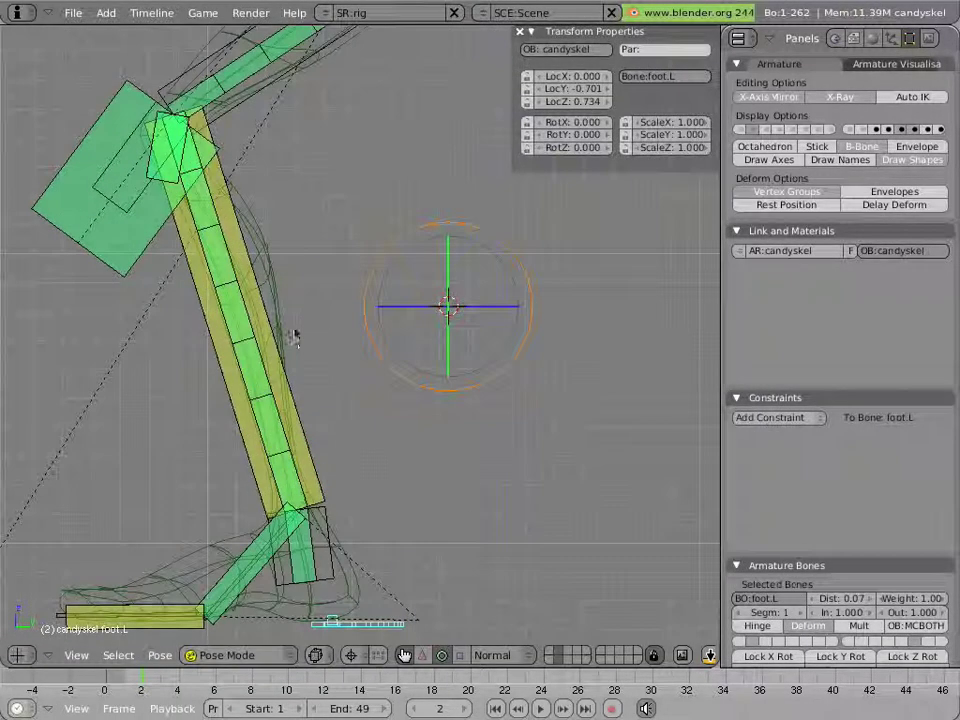
shift+middle_drag(205, 260, 392, 356)
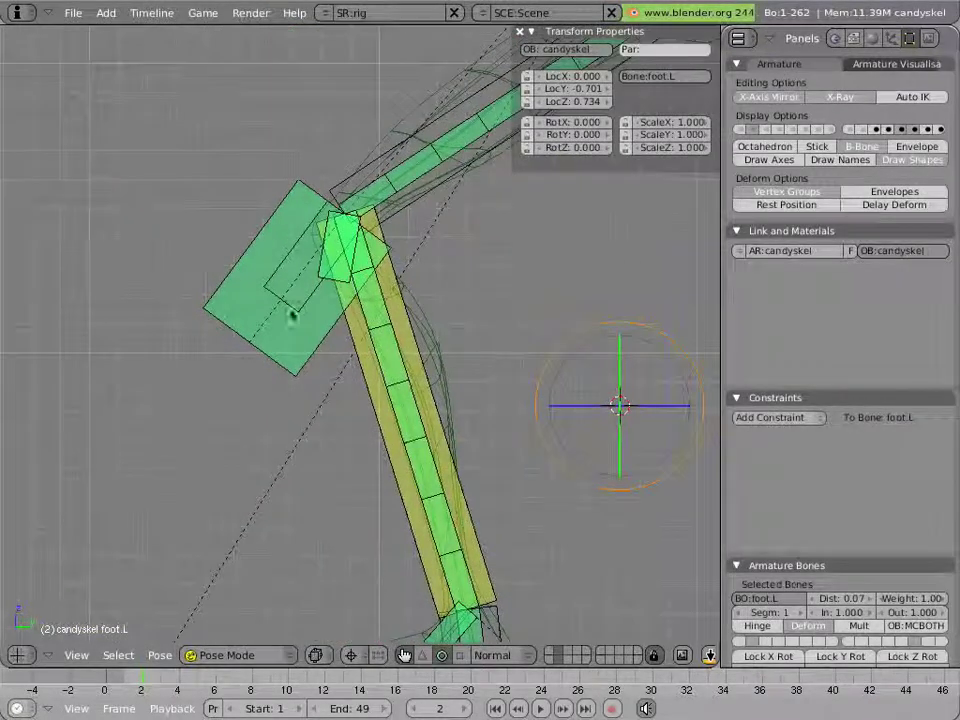
- Test-move knee_stretch.L to stretch thigh and calf, then reset it to rest
right_click(294, 311)
right_click(293, 315)
scroll(300, 320, down, 3)
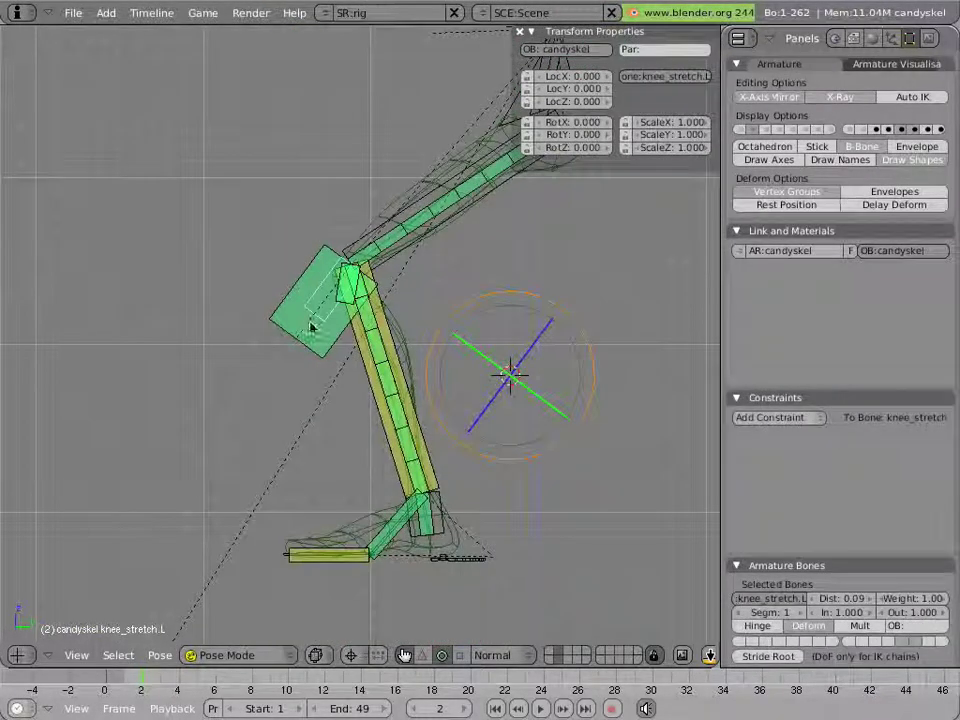
key(g)
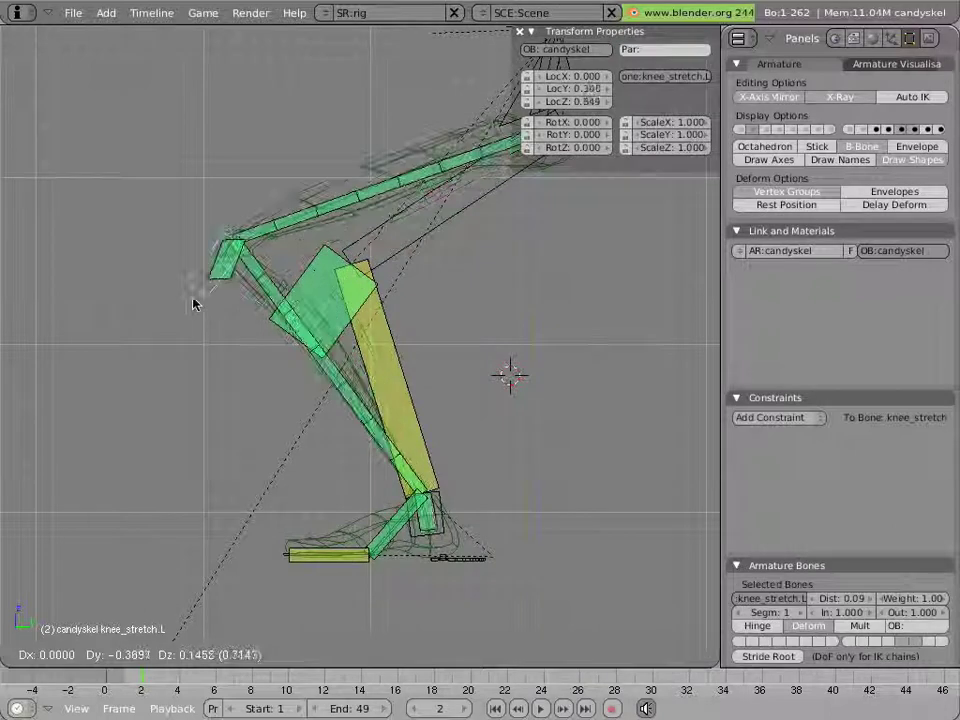
click(80, 255)
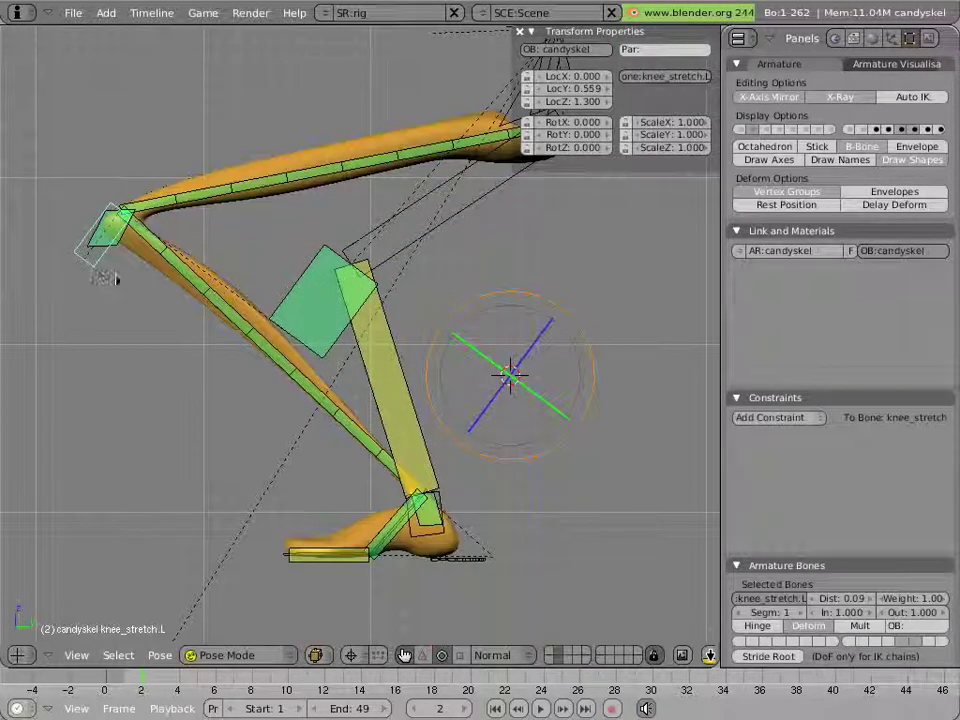
scroll(125, 290, down, 3)
key(g)
right_click(230, 347)
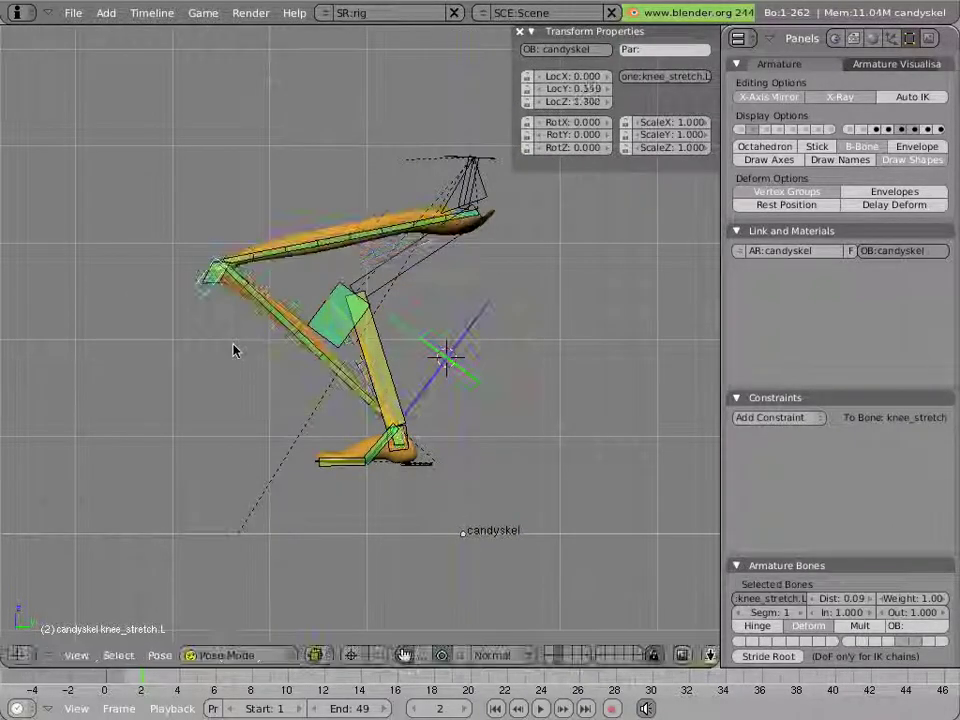
key(alt+g)
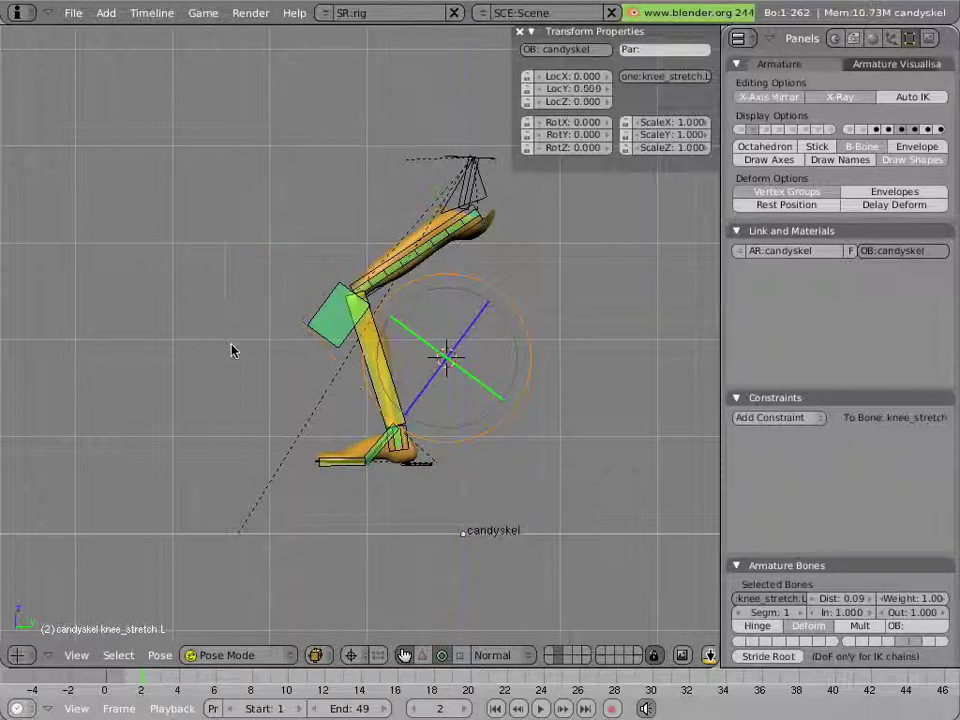
- Raise foot.L to LocY -0.498, LocZ 2.223 to fold the leg, then select knee_stretch.L
right_click(436, 472)
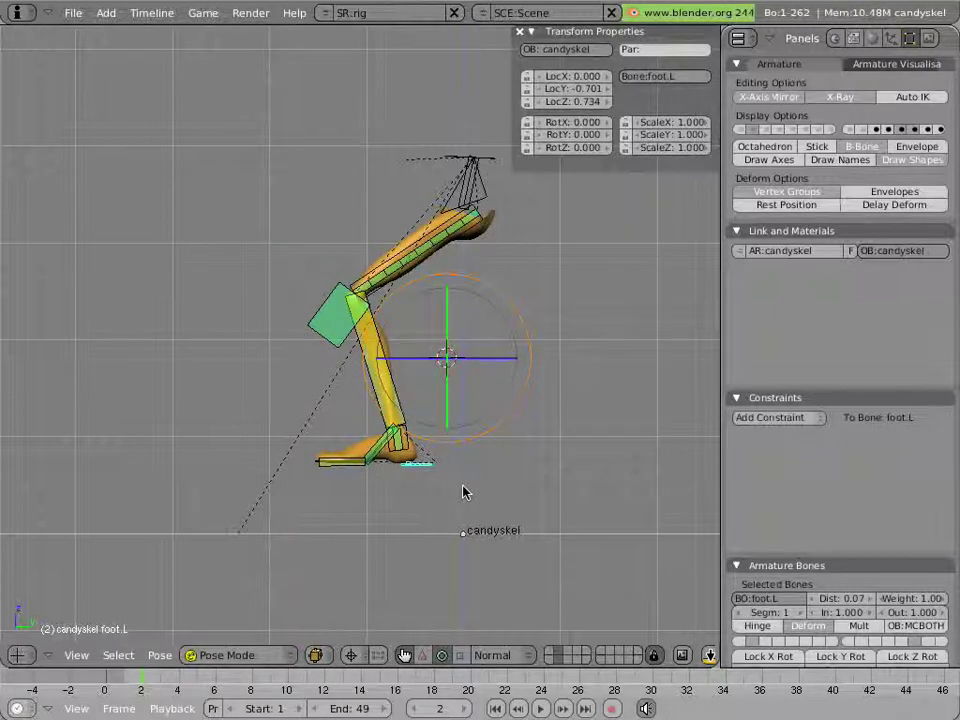
key(g)
click(483, 347)
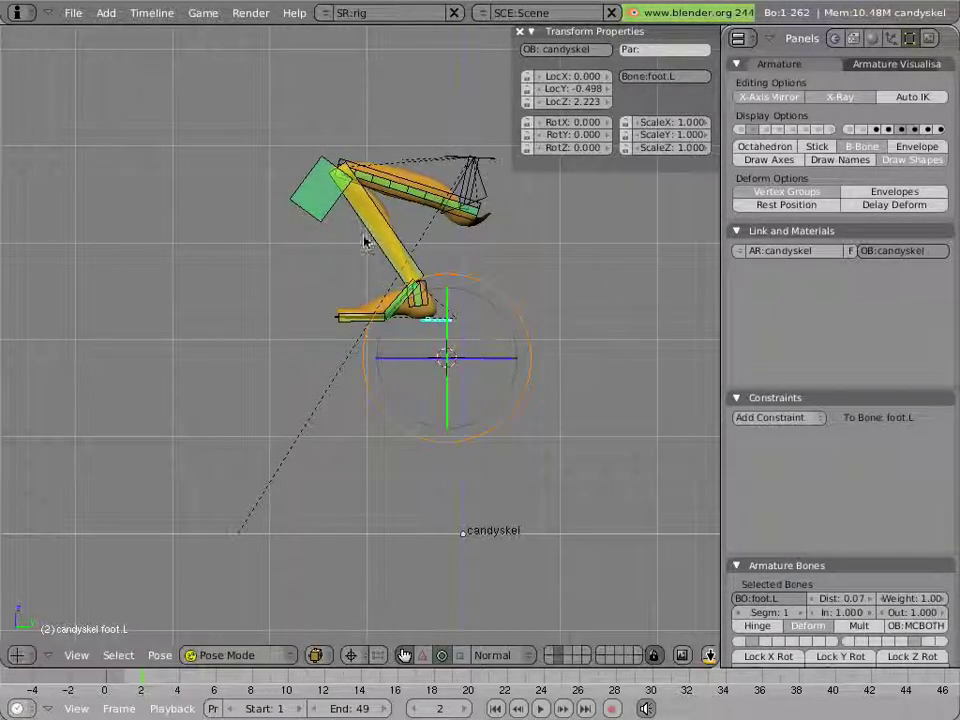
right_click(318, 198)
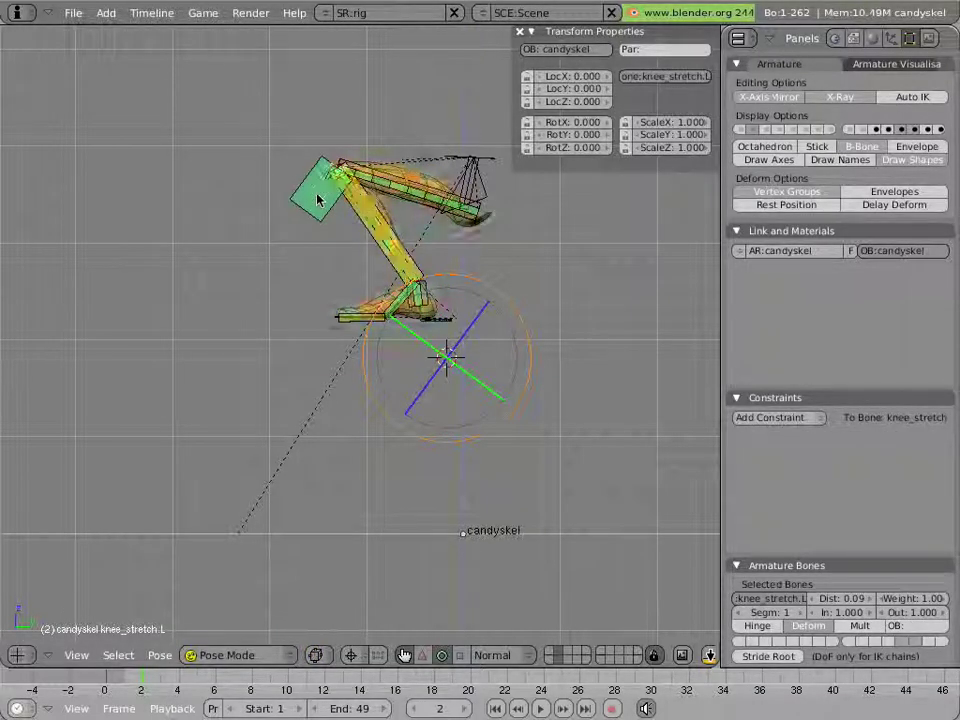
key(g)
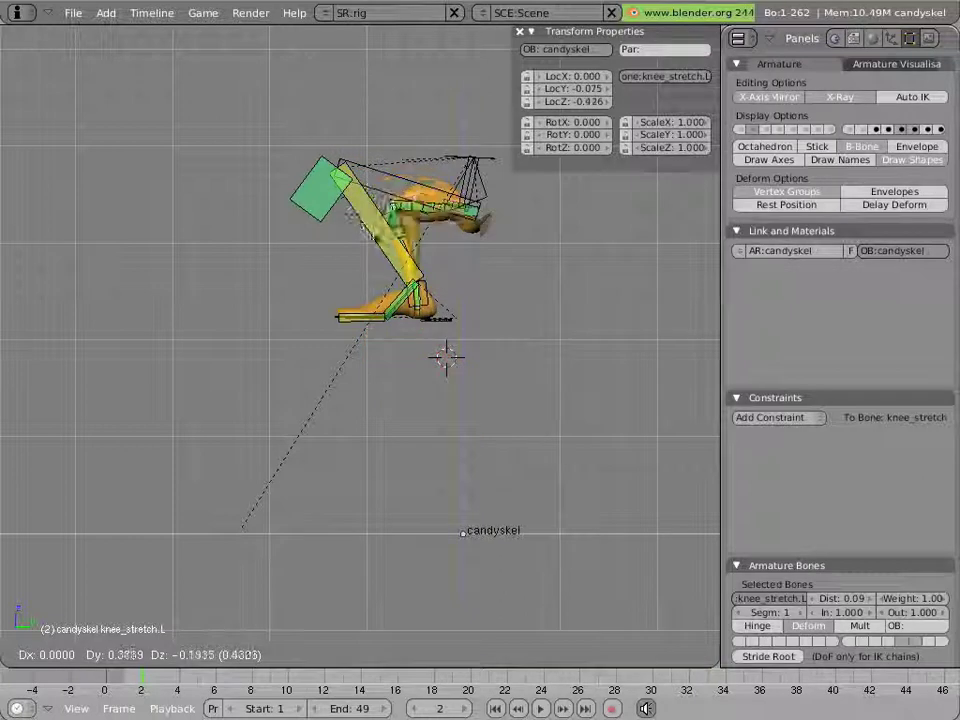
click(425, 276)
scroll(366, 241, up, 3)
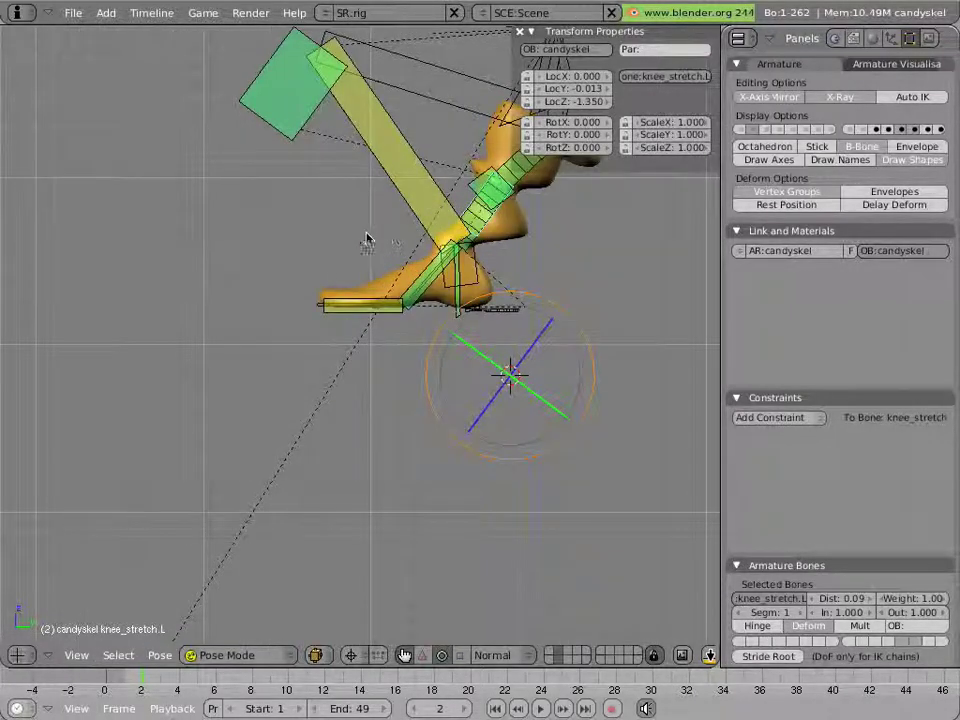
shift+middle_drag(403, 231, 413, 343)
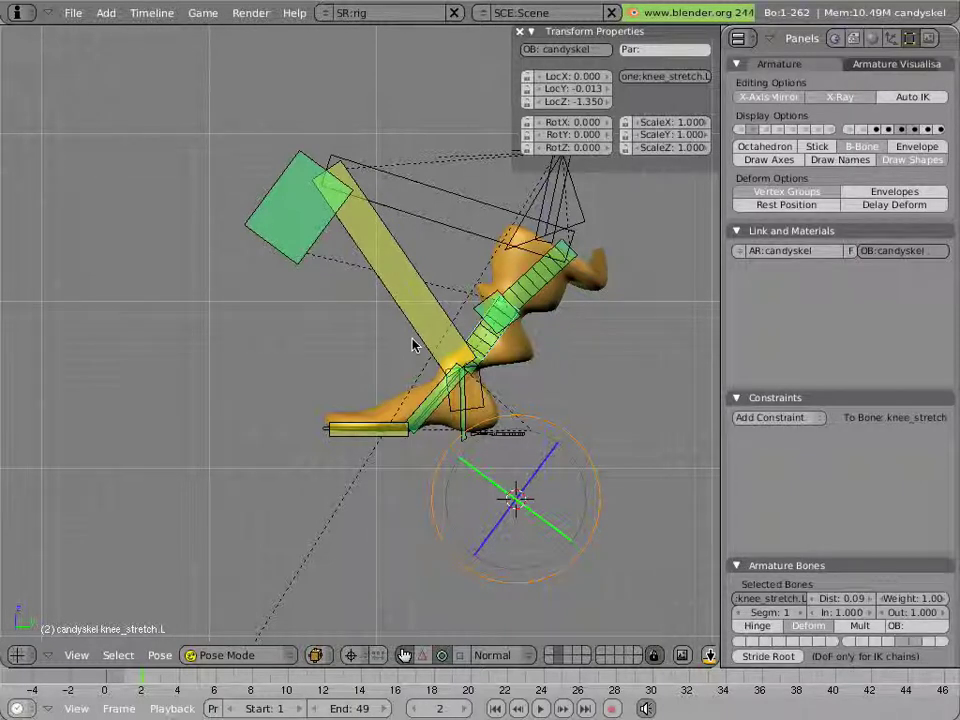
scroll(414, 330, up, 2)
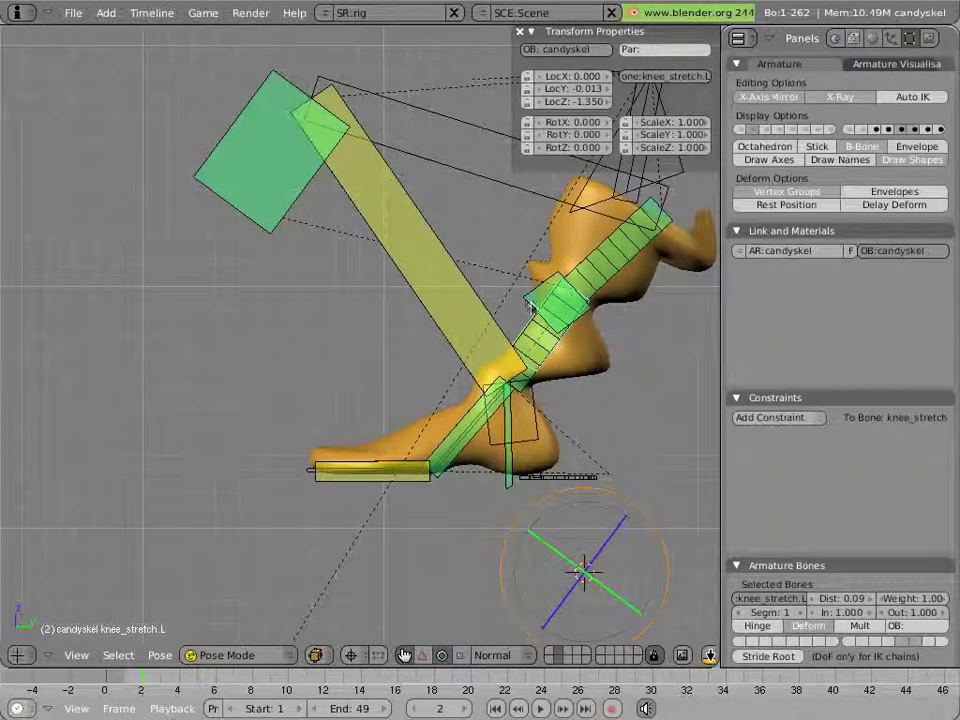
key(g)
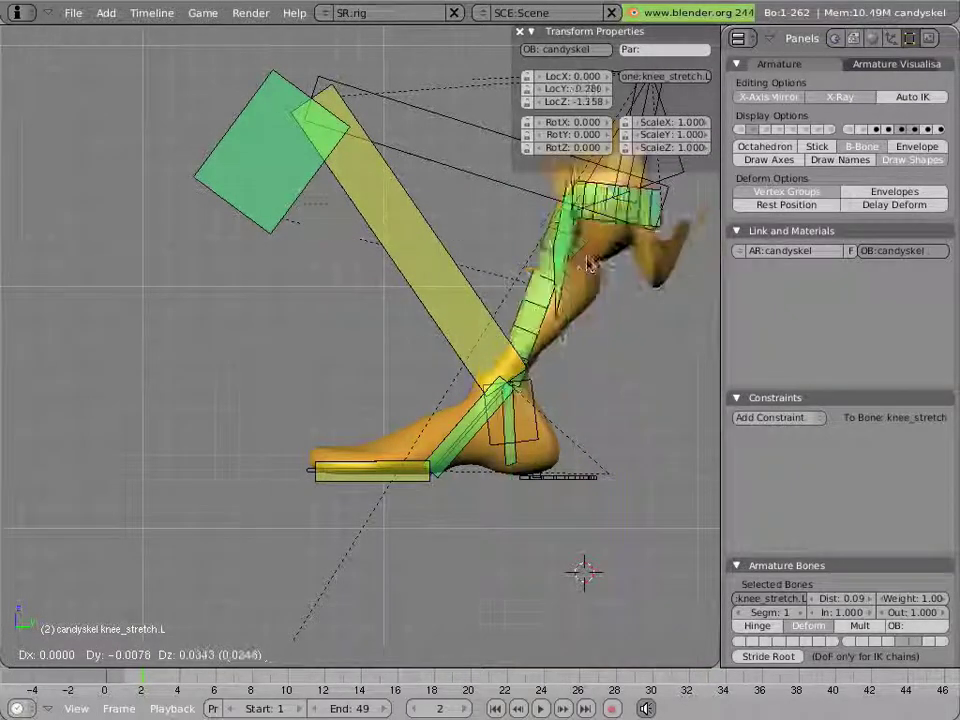
click(588, 289)
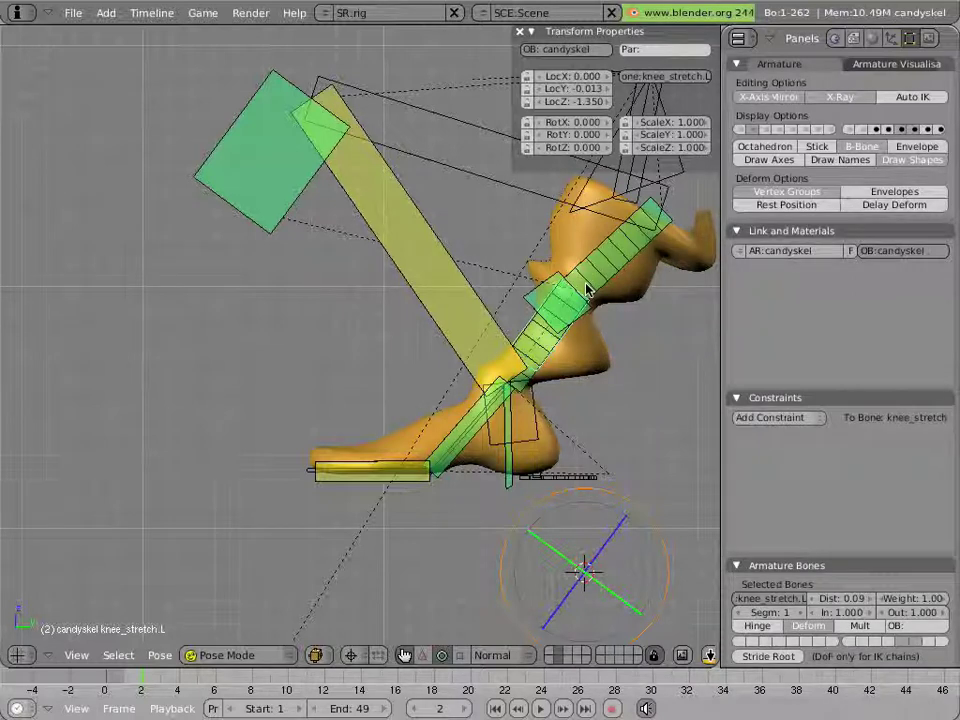
key(alt+g)
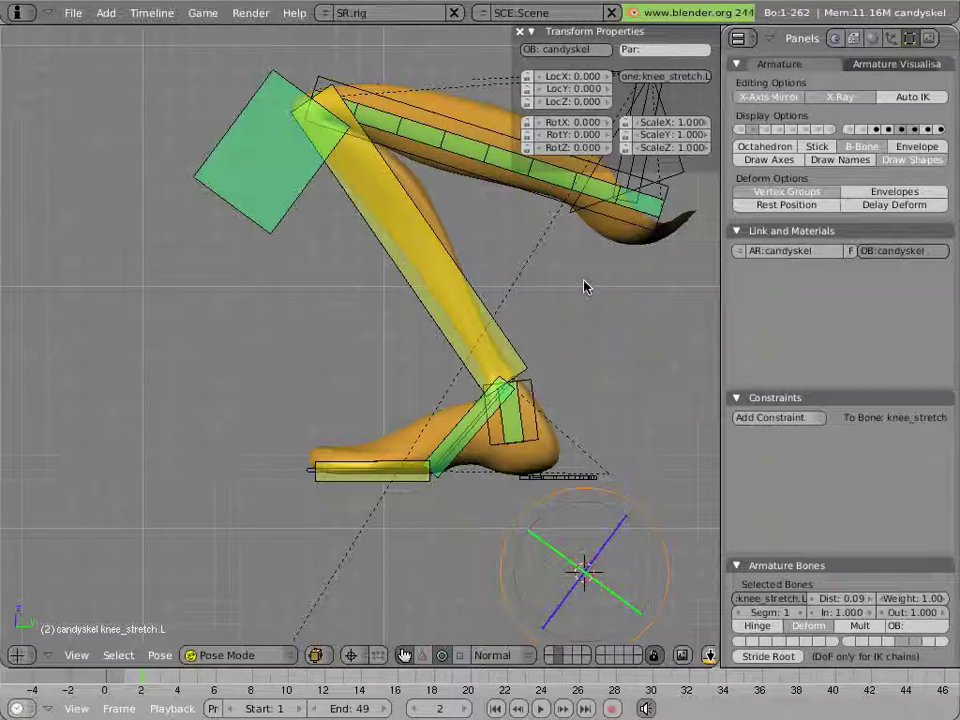
right_click(415, 135)
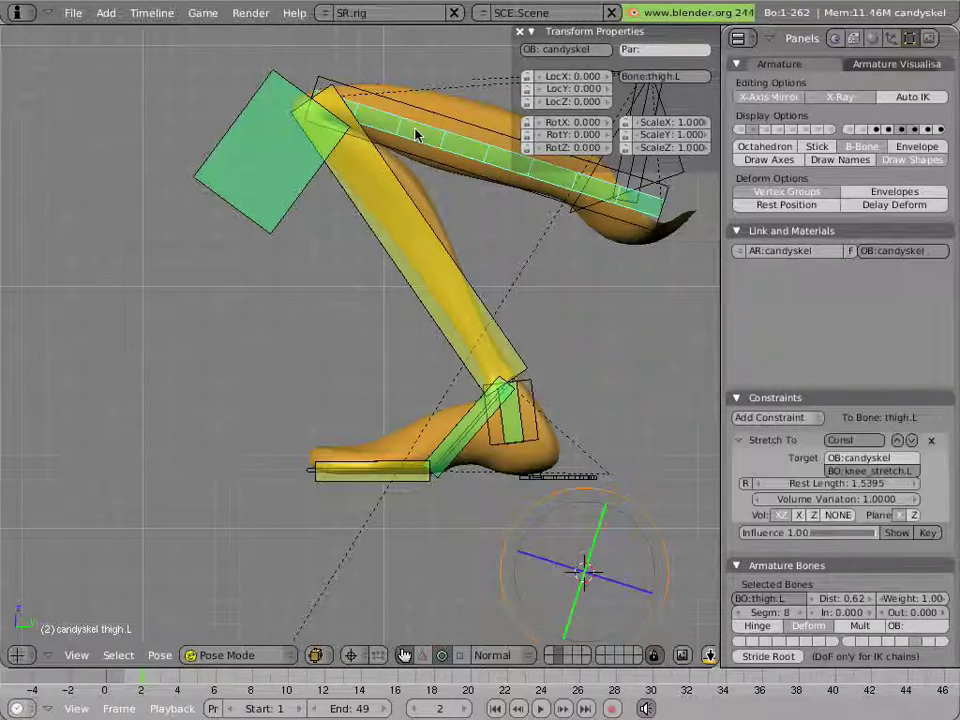